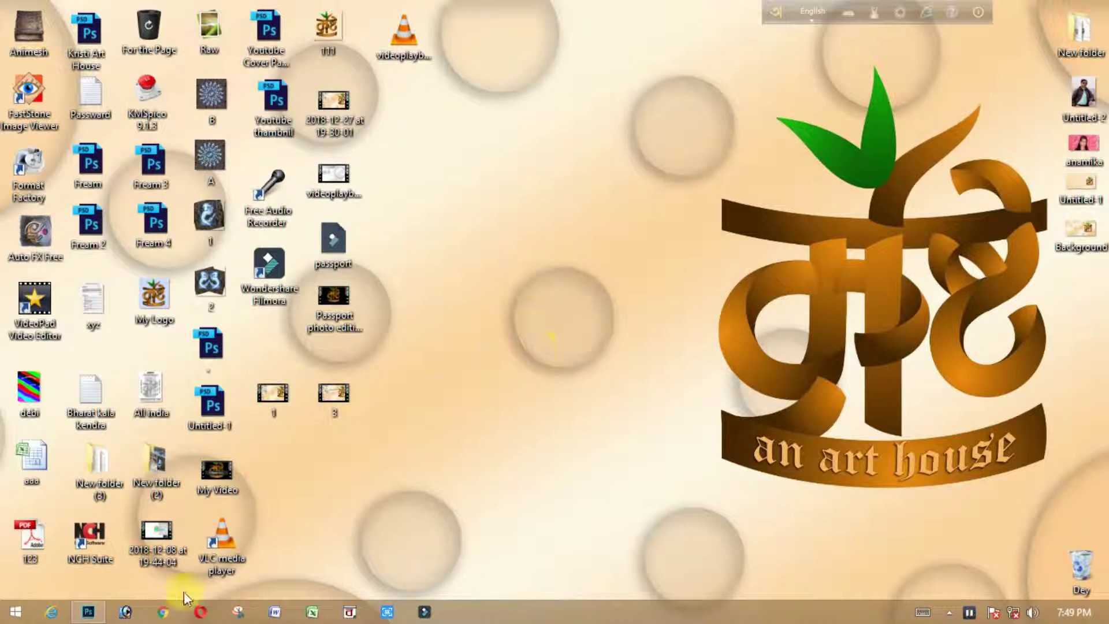
- Bring the Photoshop window up from the Windows taskbar
click(90, 611)
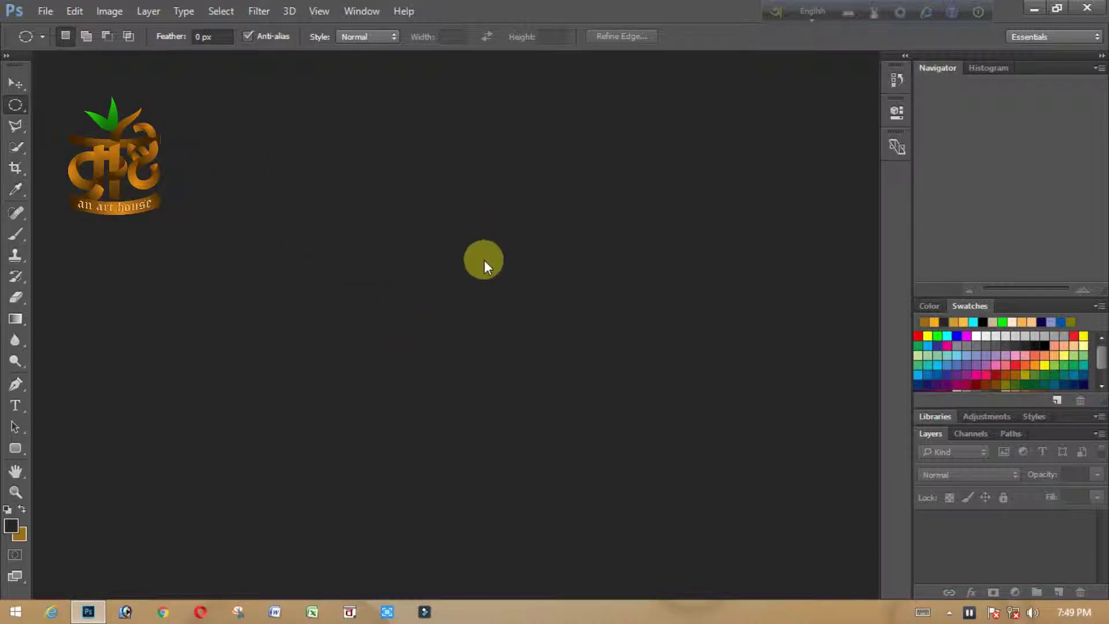
- Create a new 10 × 10 inch, 300 ppi white document
click(48, 13)
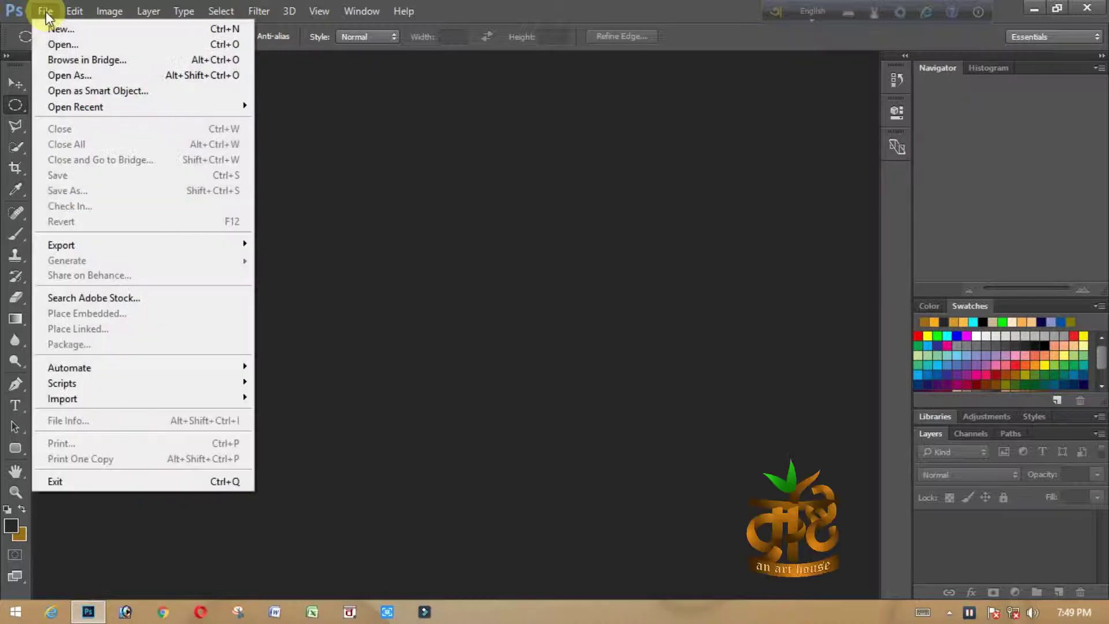
click(56, 30)
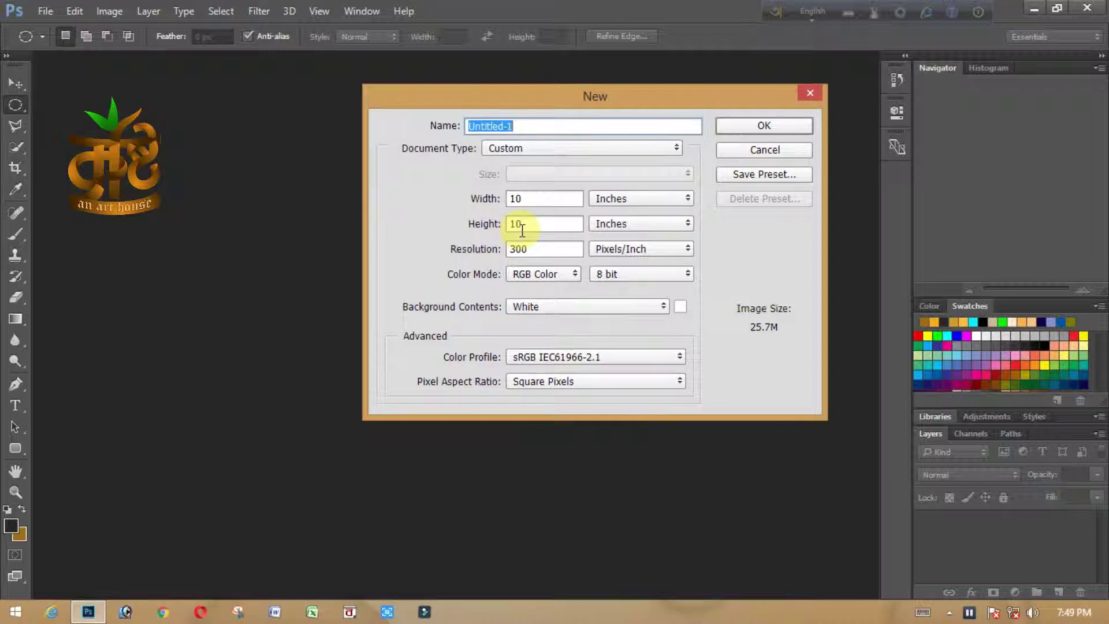
click(754, 132)
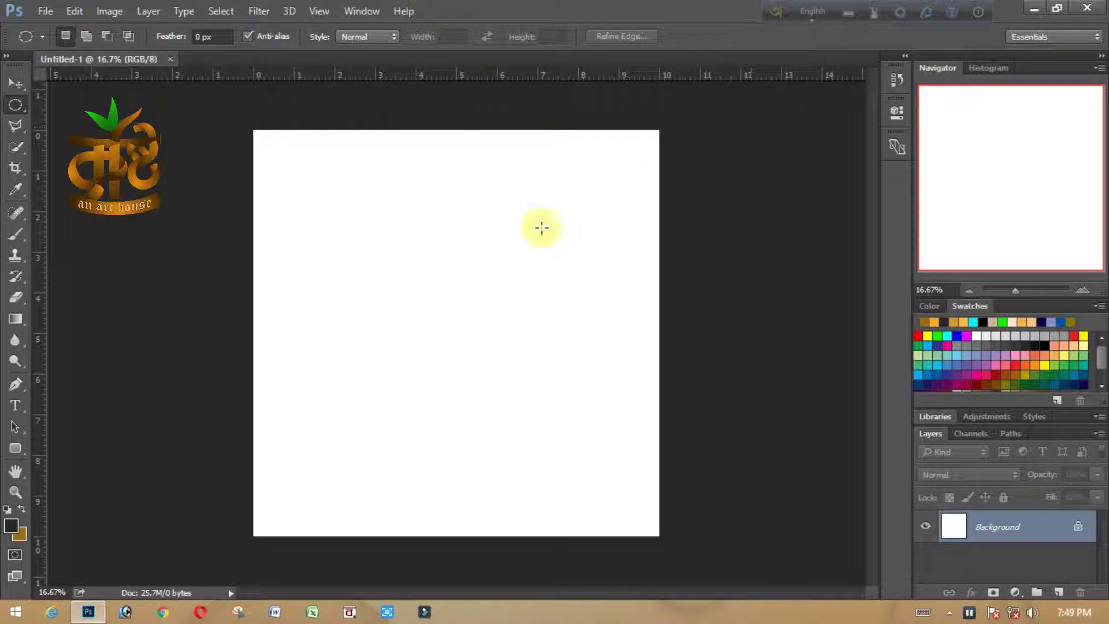
- Drag a vertical and a horizontal guide from the rulers to cross at the 5-inch centre
click(14, 83)
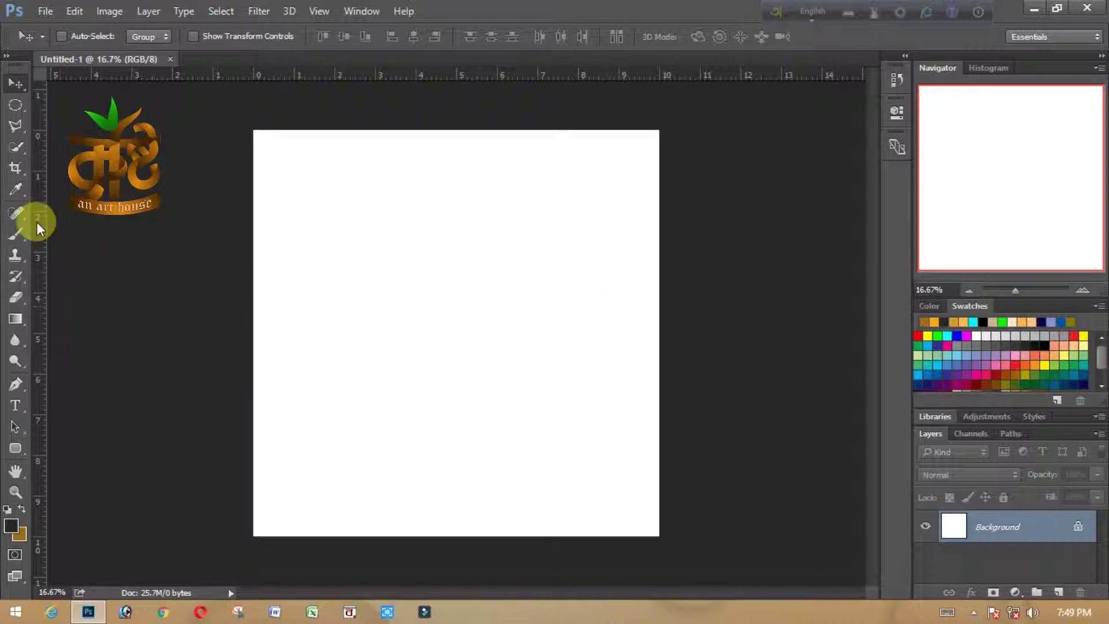
mouse_move(37, 207)
mouse_down()
mouse_move(436, 198)
mouse_move(456, 185)
mouse_up()
drag(487, 80, 470, 331)
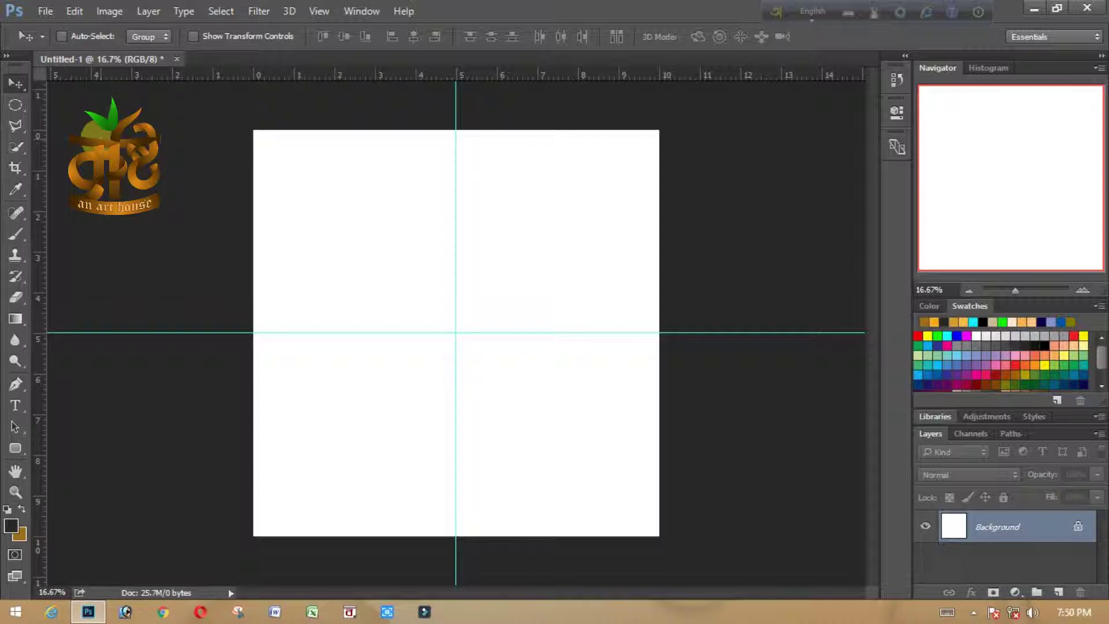
- Choose the Elliptical Marquee Tool and add a new empty Layer 1
click(14, 104)
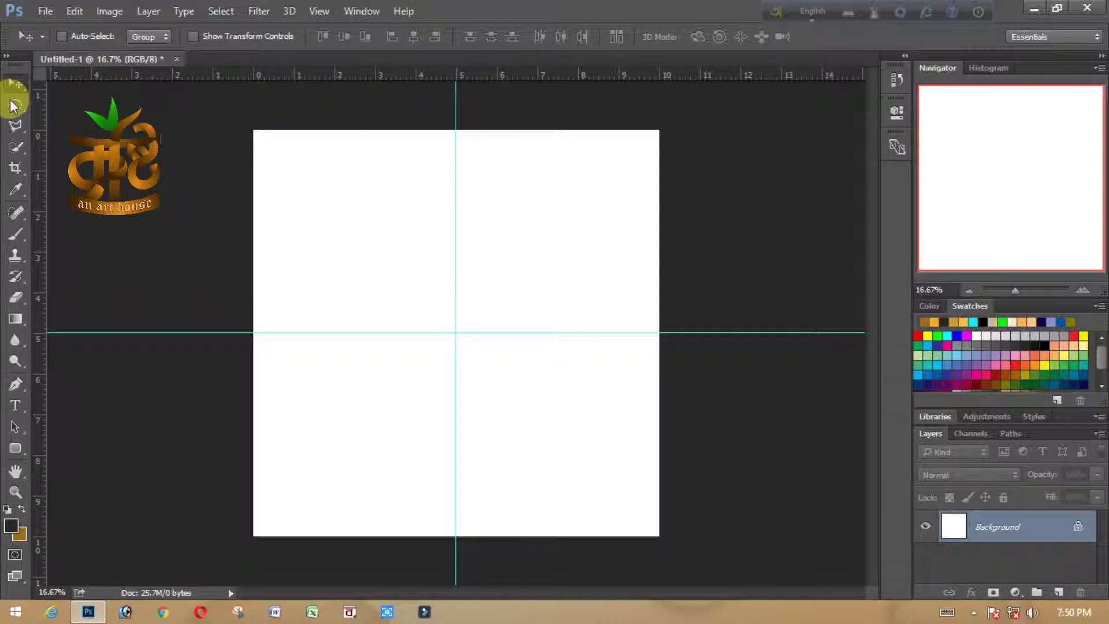
drag(19, 109, 121, 118)
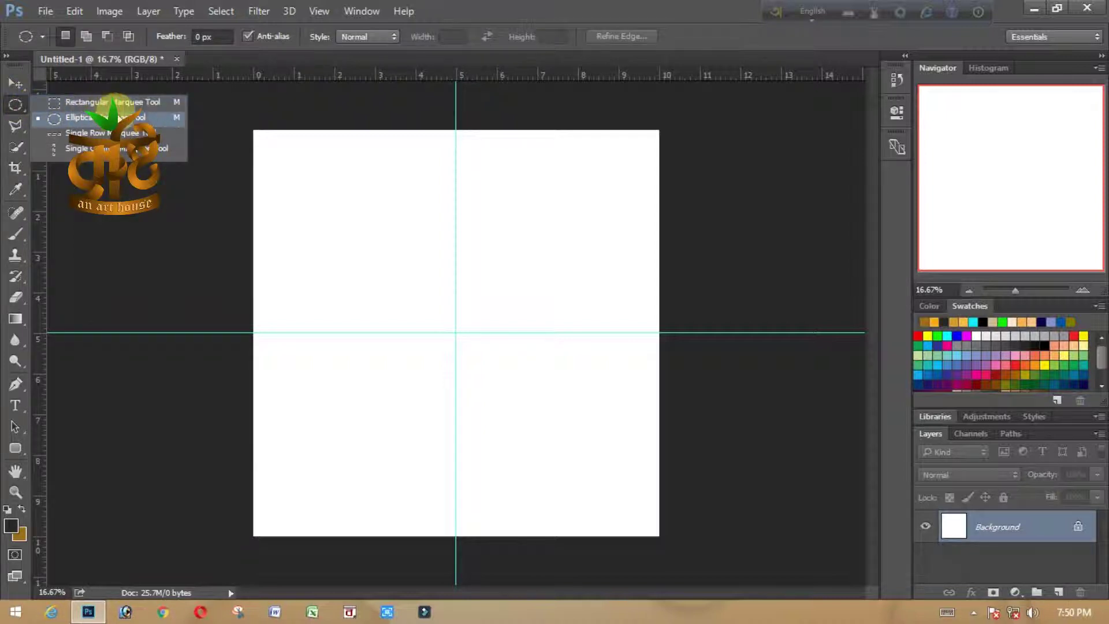
click(121, 116)
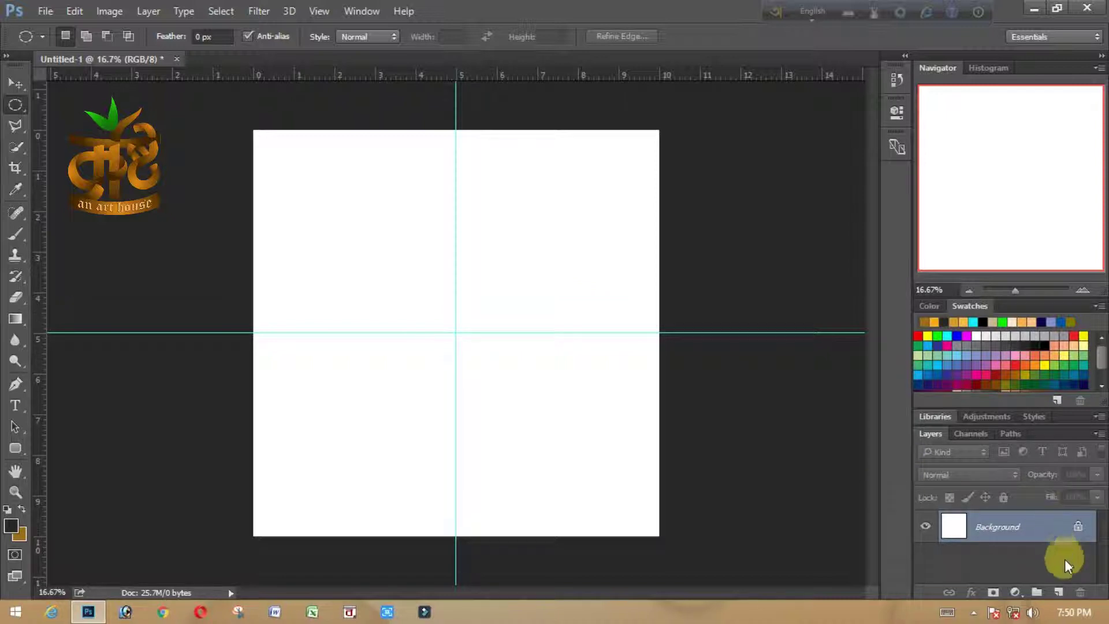
click(1059, 592)
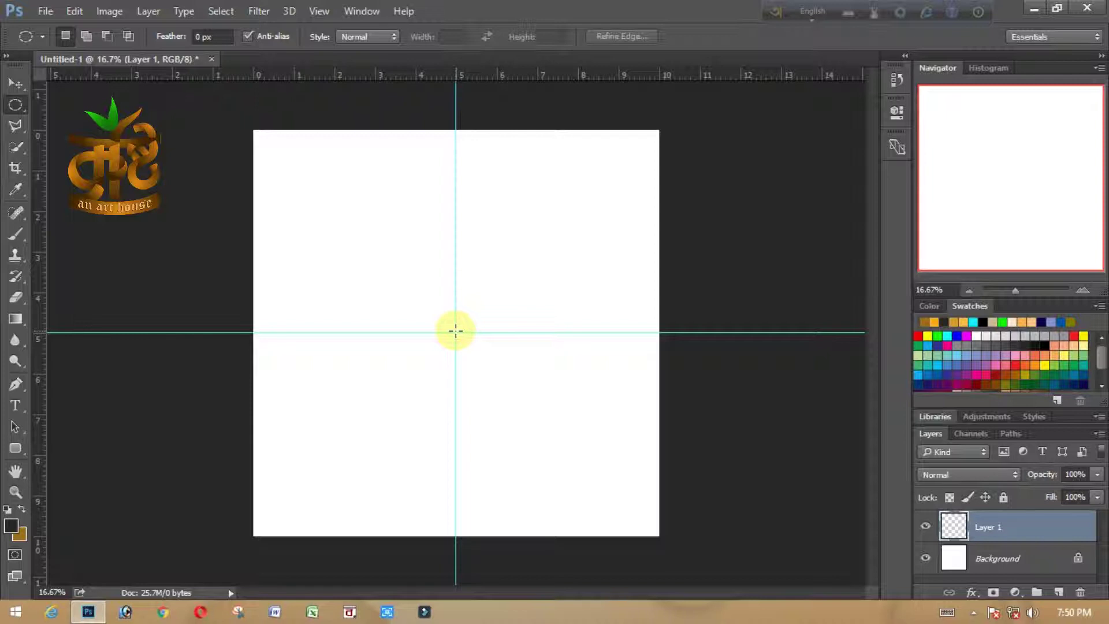
- Draw a circle centred on the guide crossing, fill it brown, and deselect
drag(456, 331, 598, 426)
drag(500, 382, 461, 341)
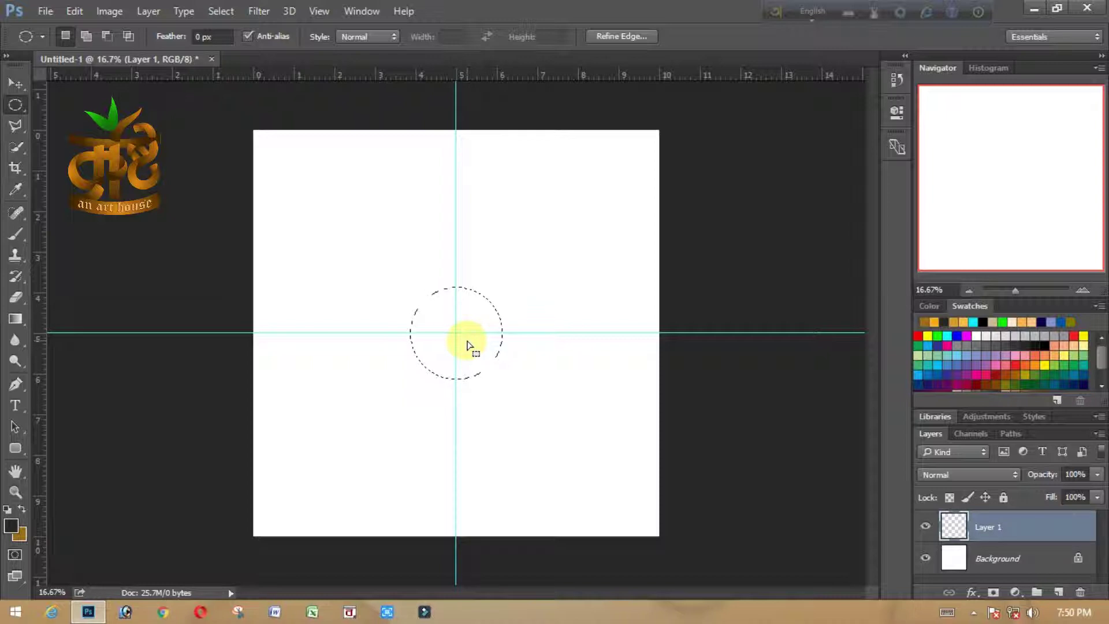
key(ctrl+BackSpace)
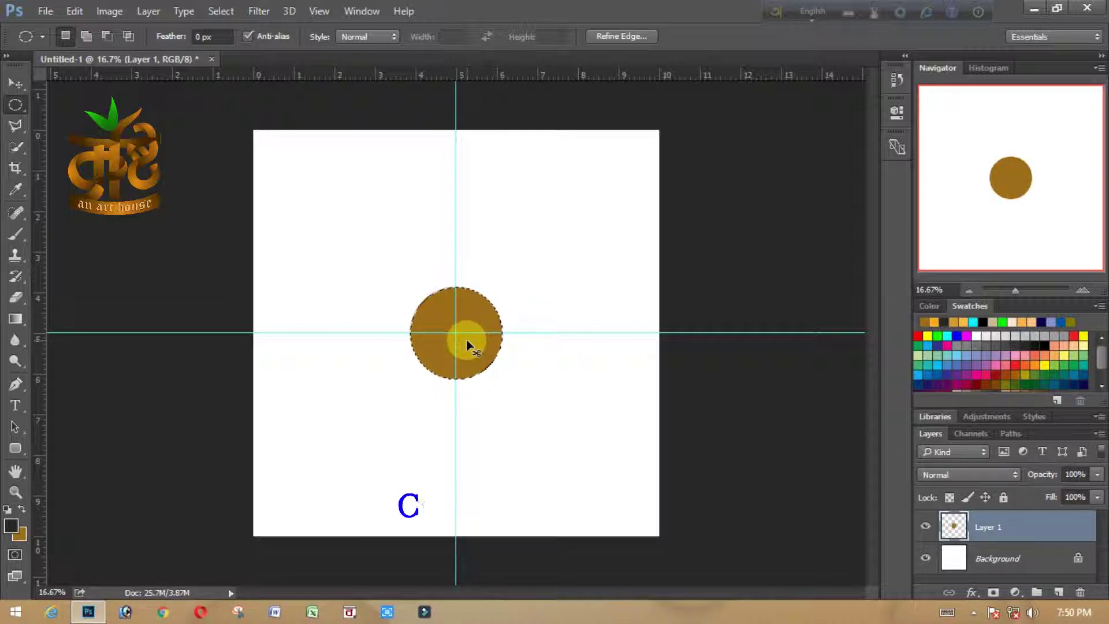
key(ctrl+d)
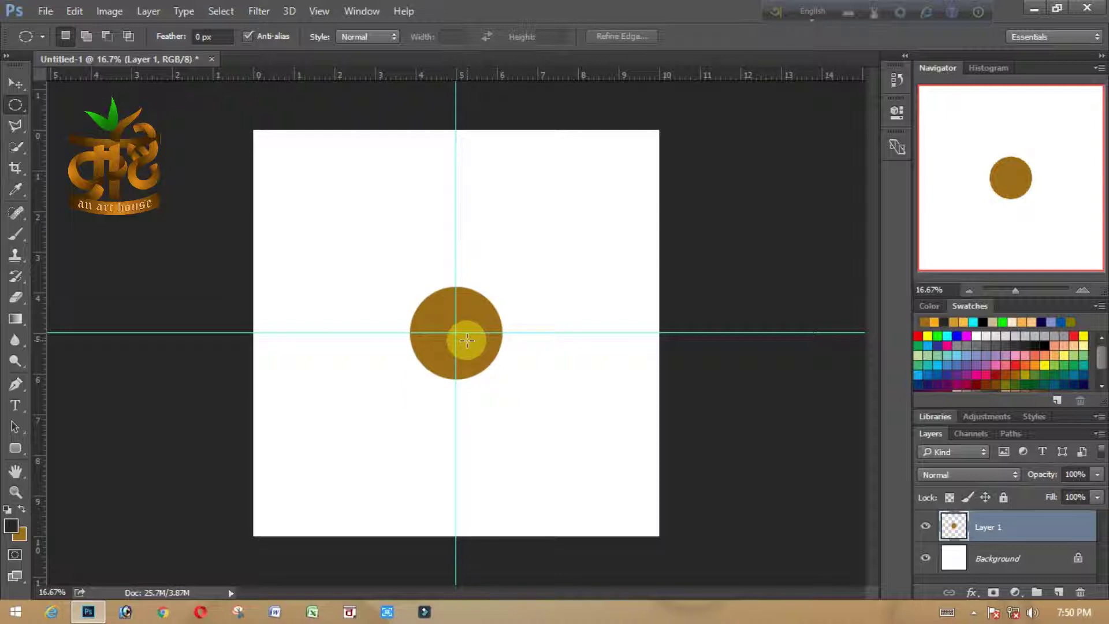
click(16, 84)
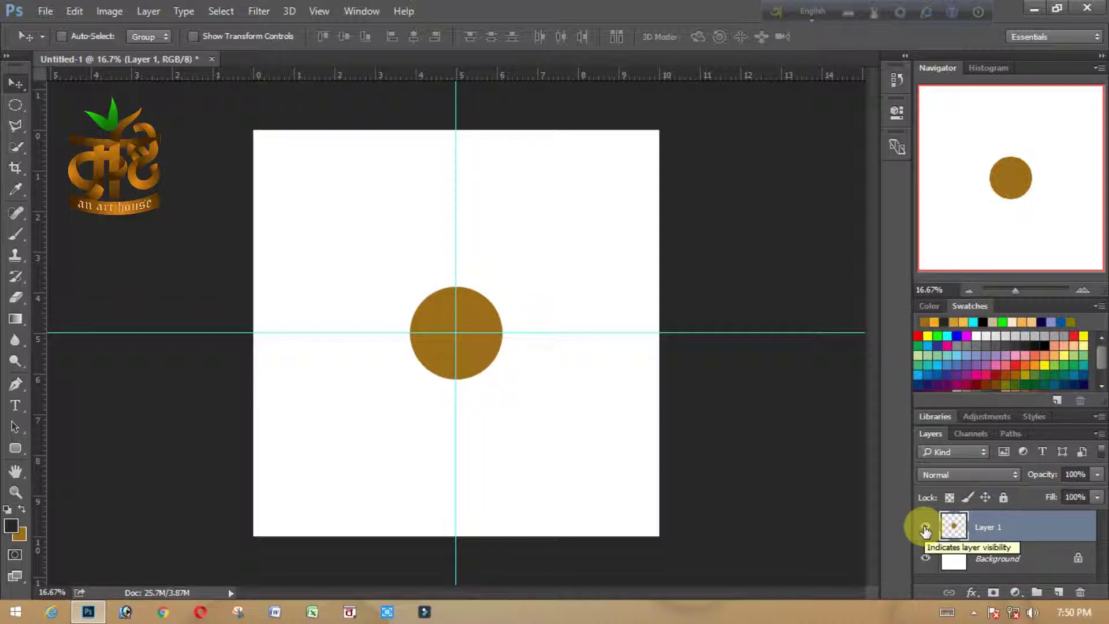
- Hide Layer 1, add Layer 2, and draw a tall oval selection above the centre
click(925, 530)
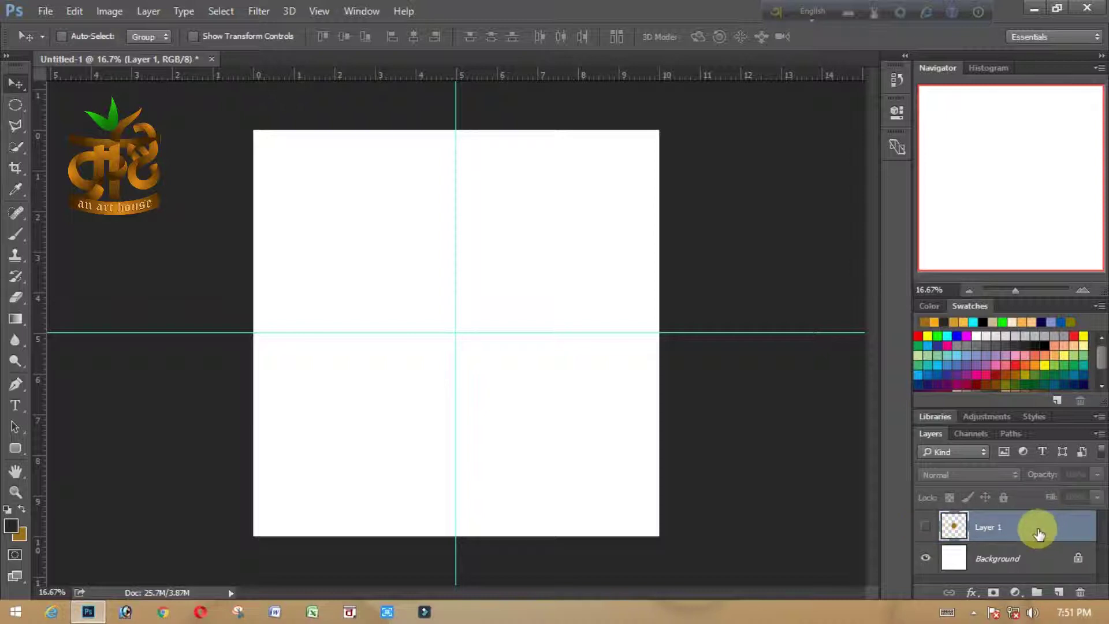
click(1061, 593)
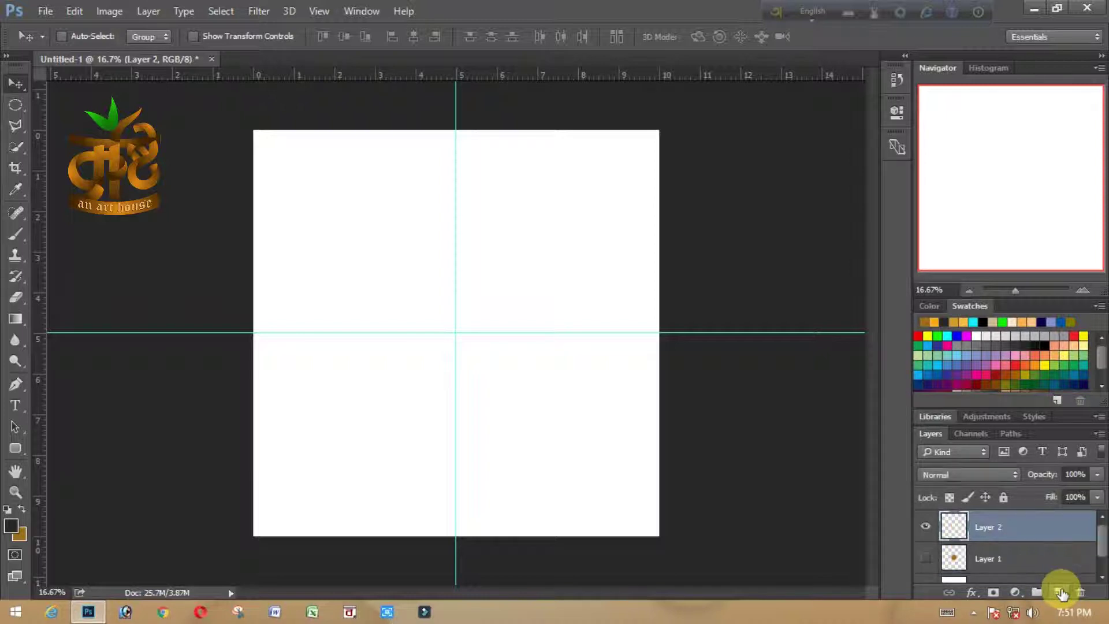
click(15, 105)
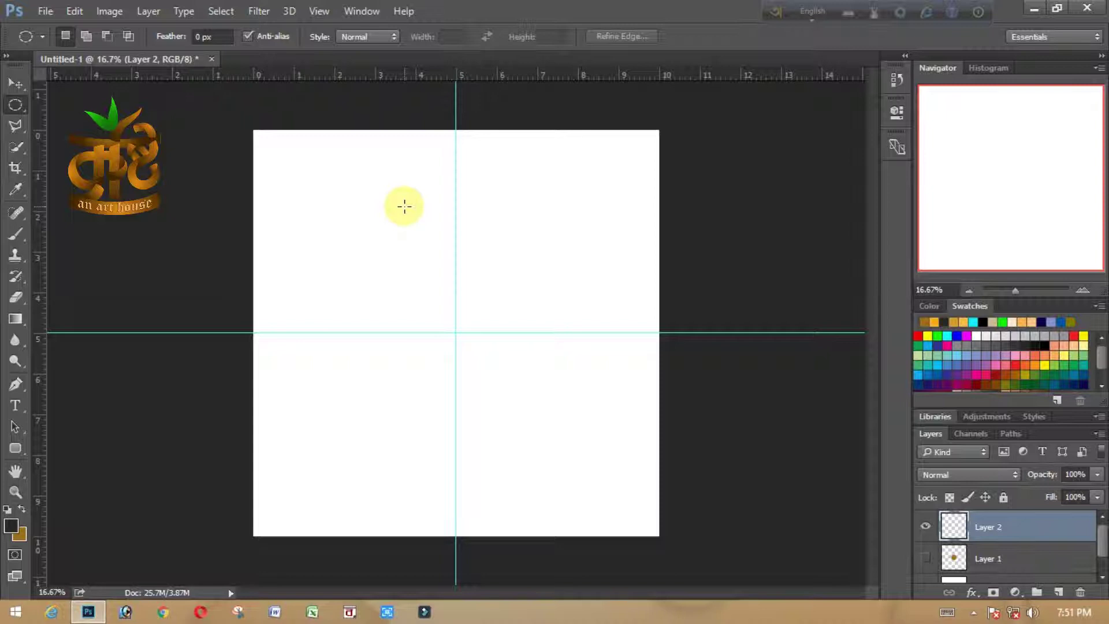
drag(410, 210, 462, 317)
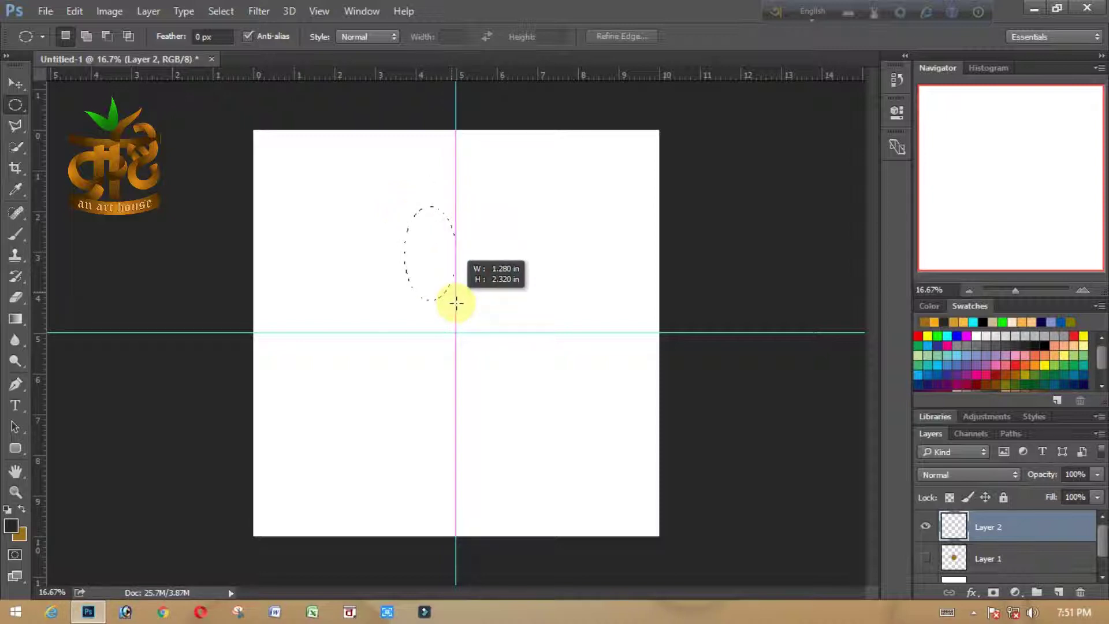
drag(462, 317, 463, 317)
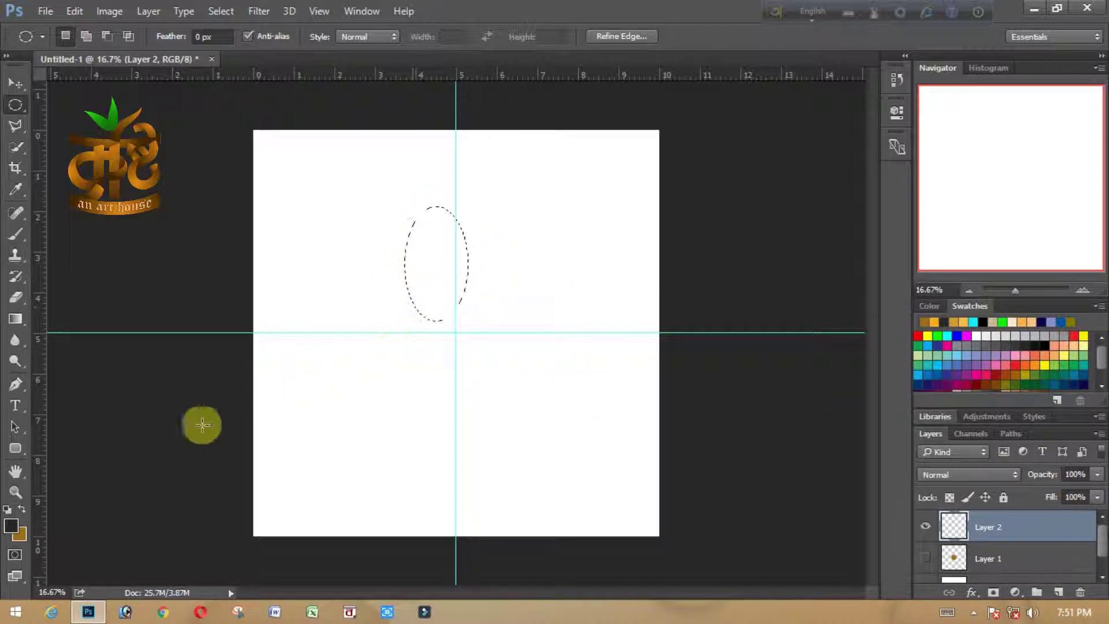
- Set the background colour to light orange, fill the oval with it, and deselect
click(21, 535)
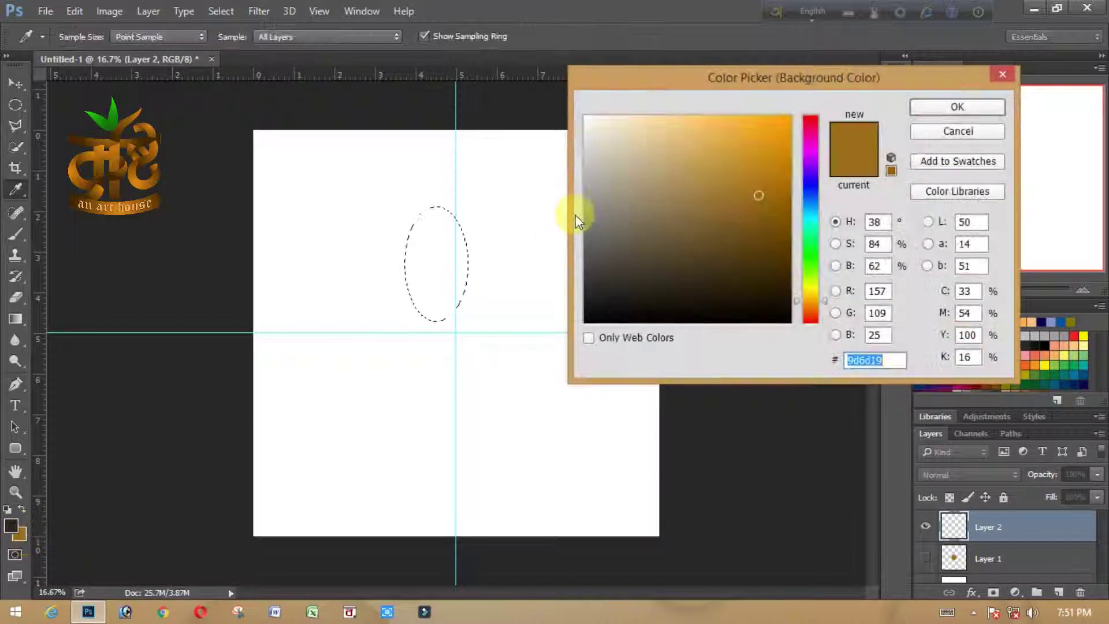
click(698, 122)
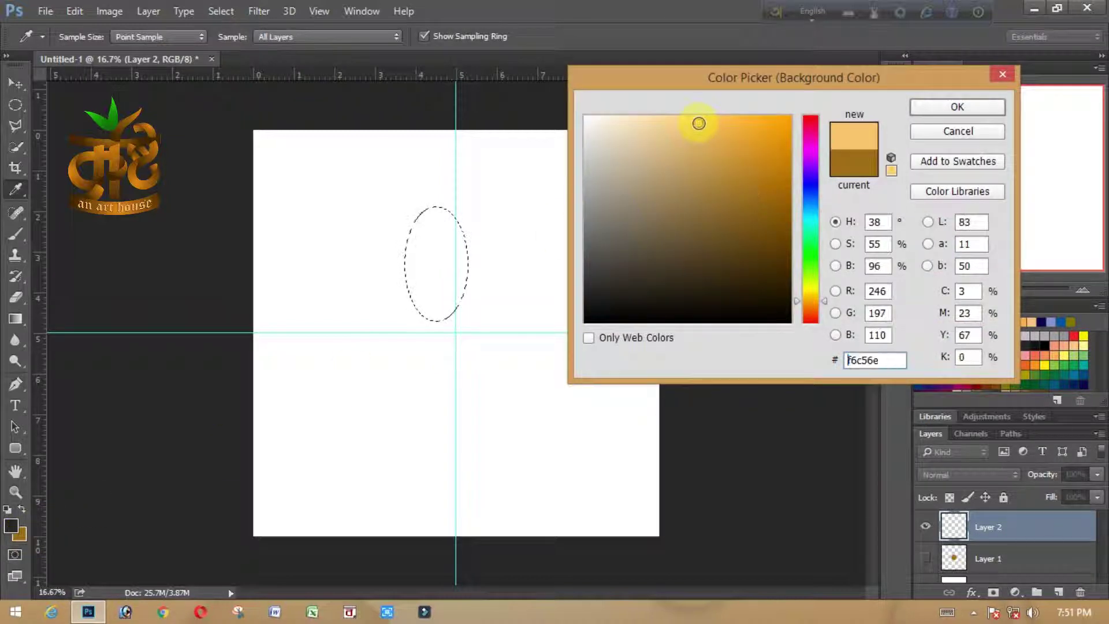
click(955, 105)
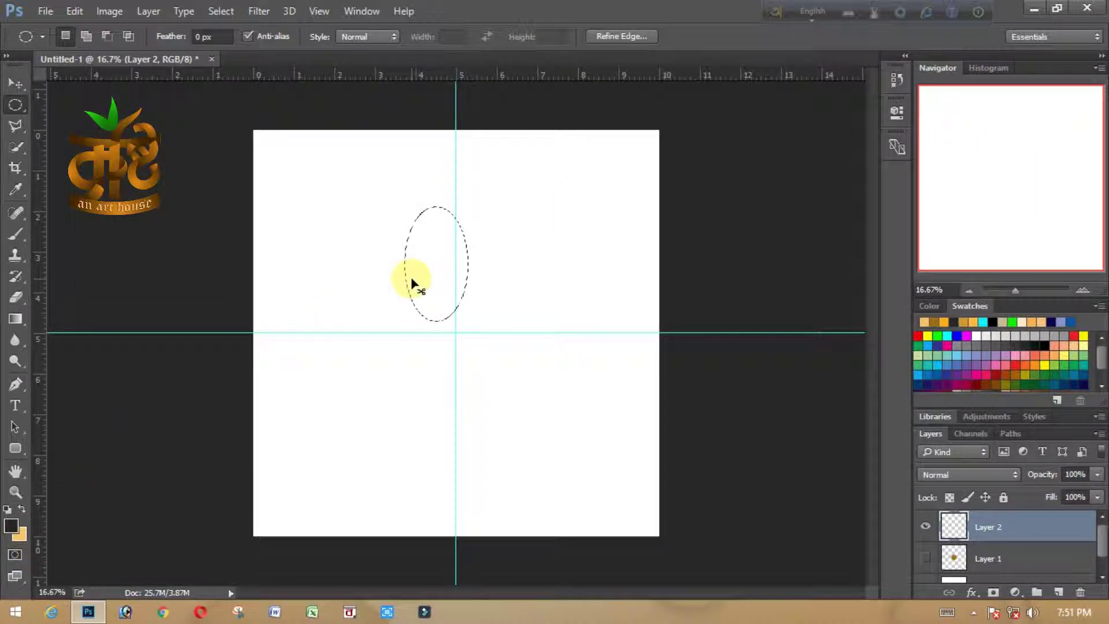
key(ctrl+BackSpace)
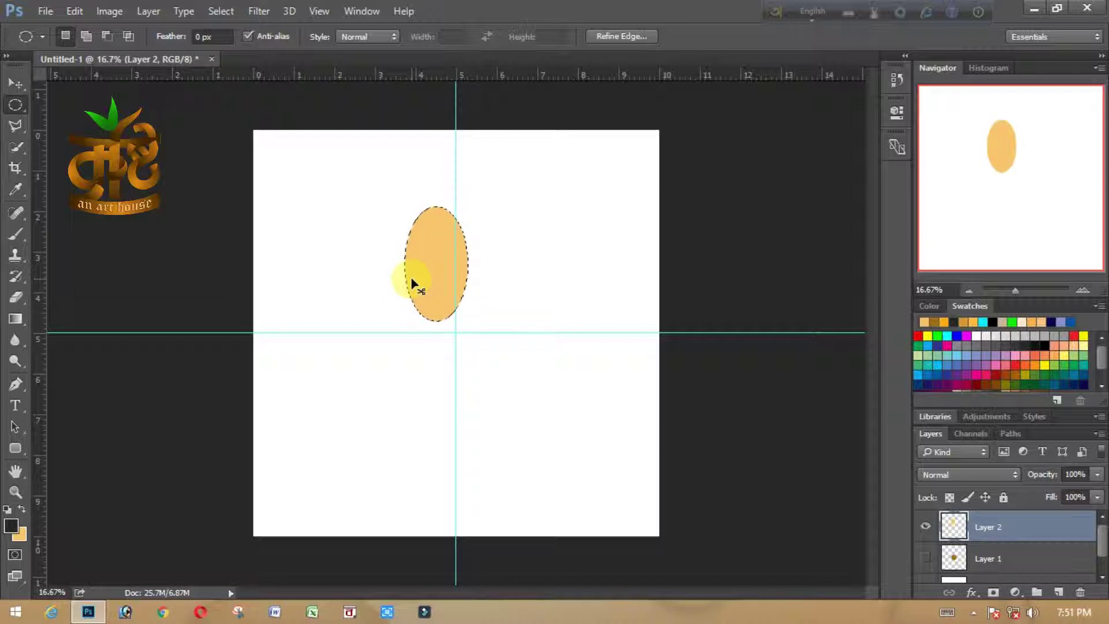
click(413, 282)
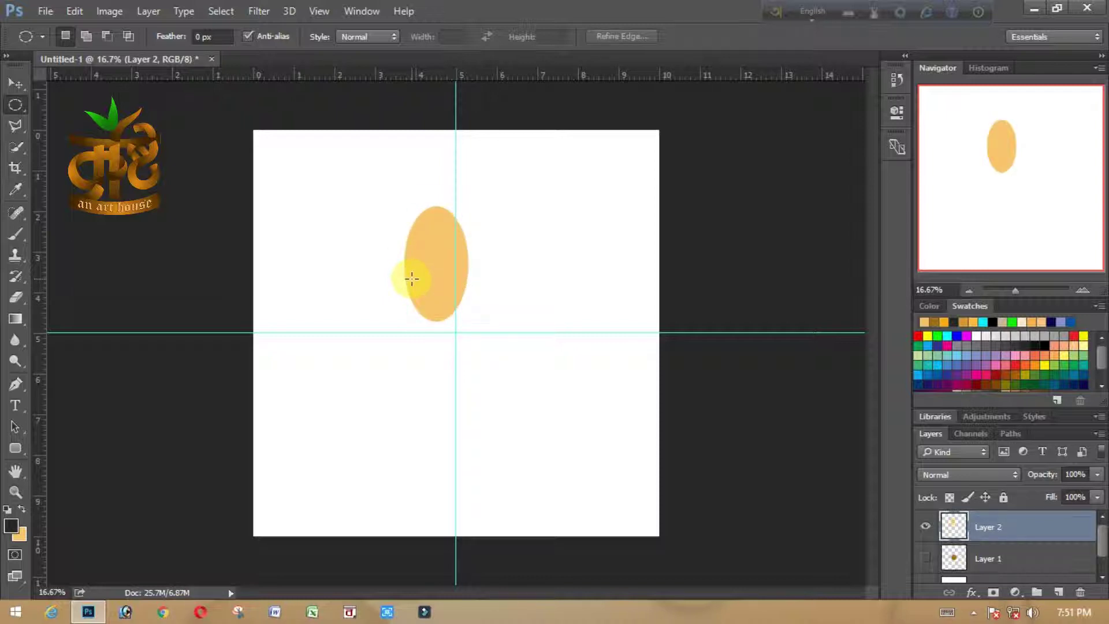
- Show Layer 1, centre the oval on the vertical guide, and move Layer 2 below Layer 1
click(15, 84)
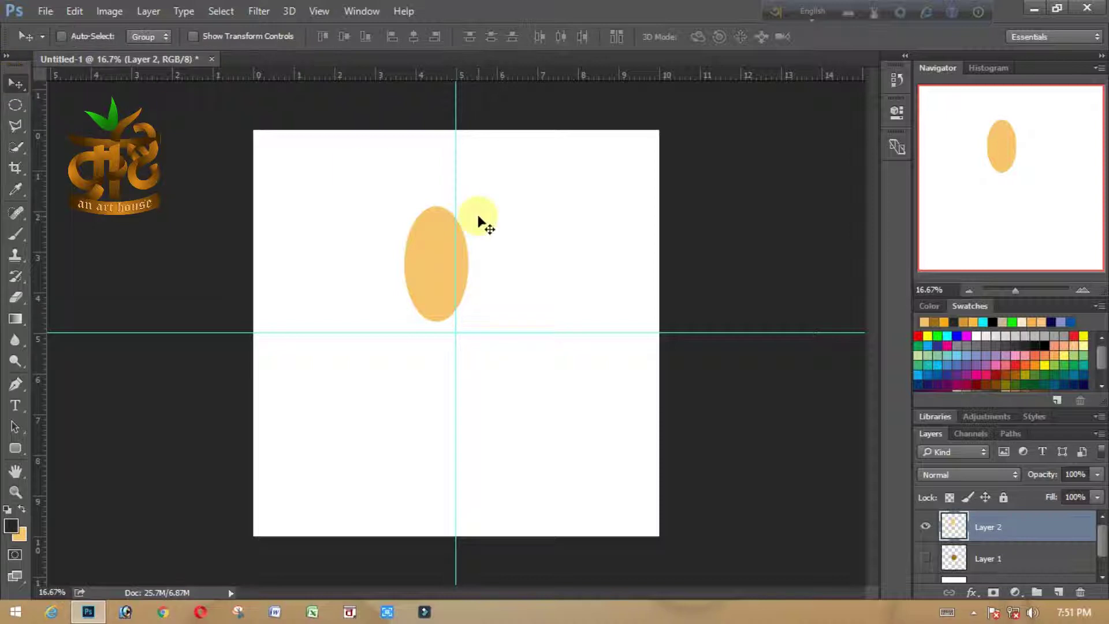
click(926, 558)
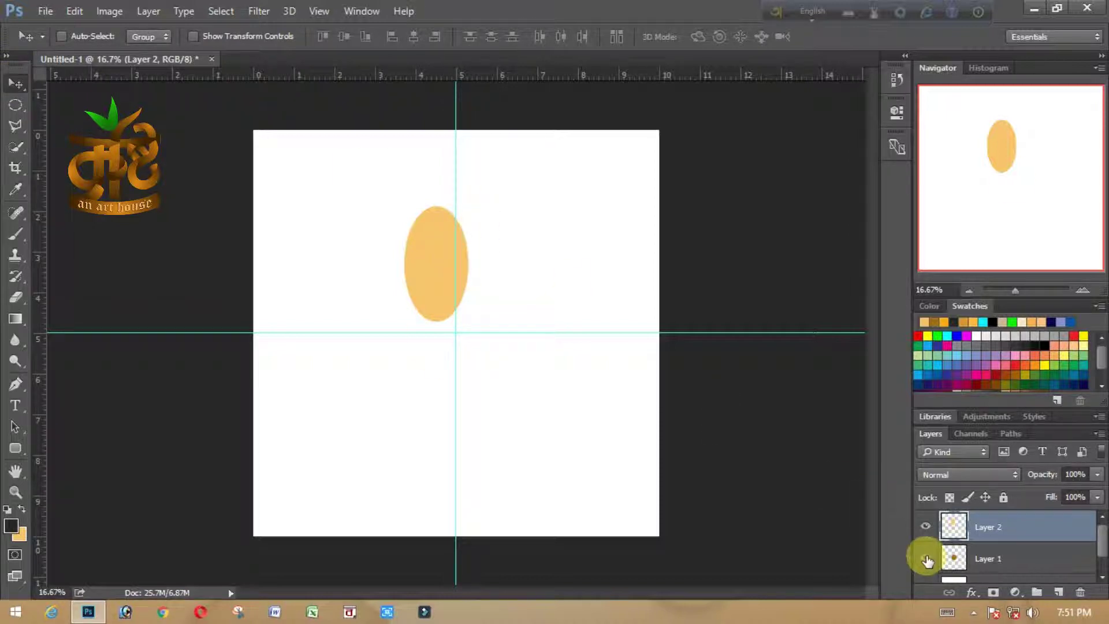
click(926, 559)
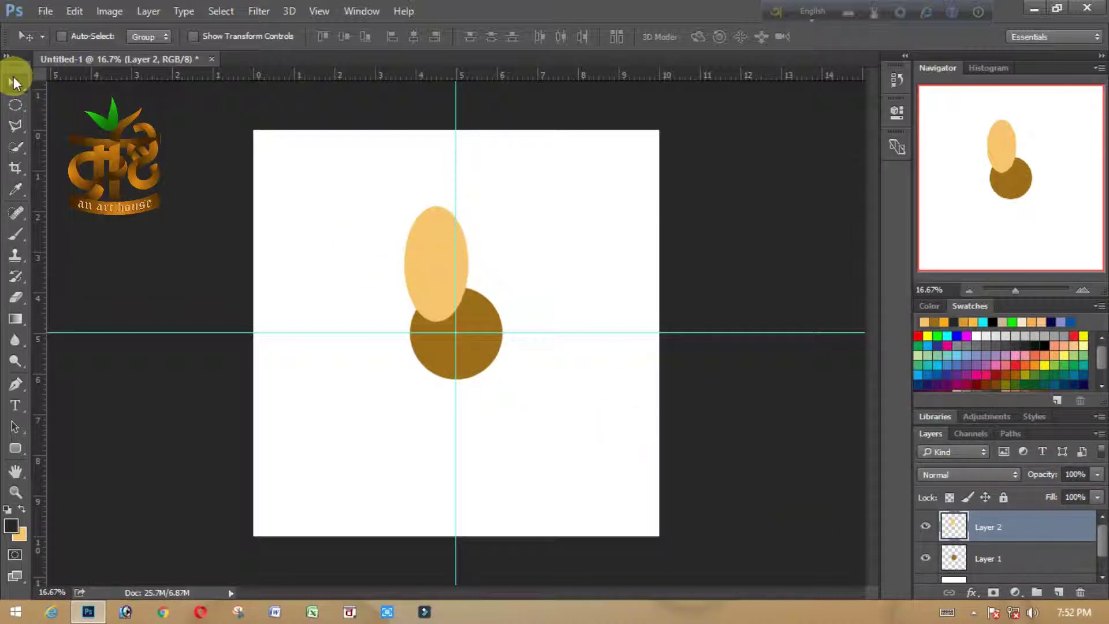
drag(430, 264, 475, 279)
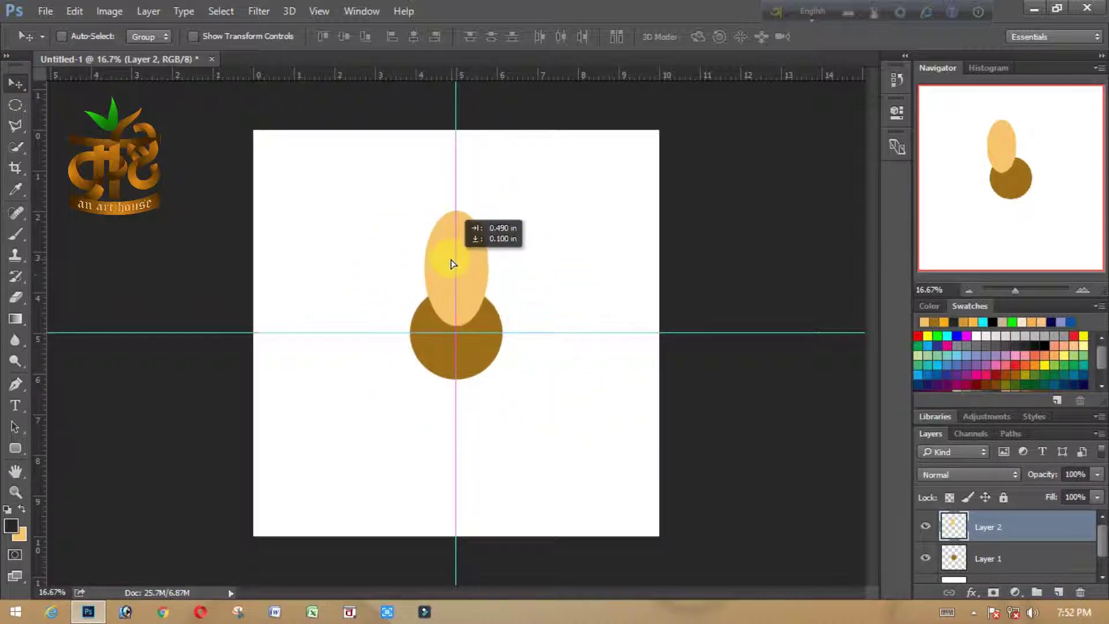
drag(476, 280, 451, 265)
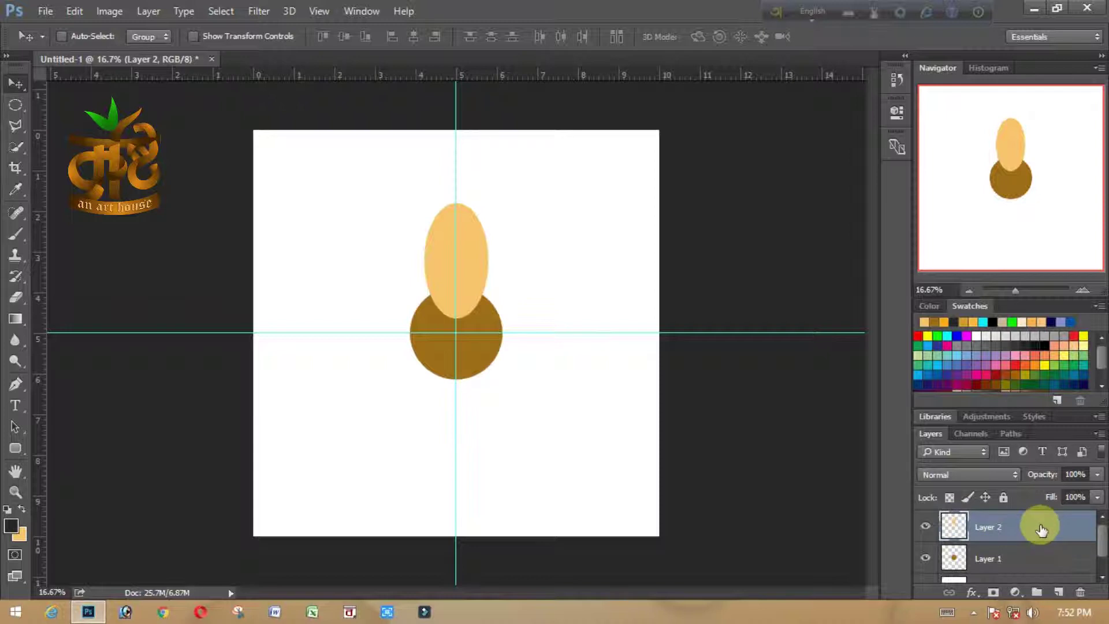
drag(1041, 529, 1036, 571)
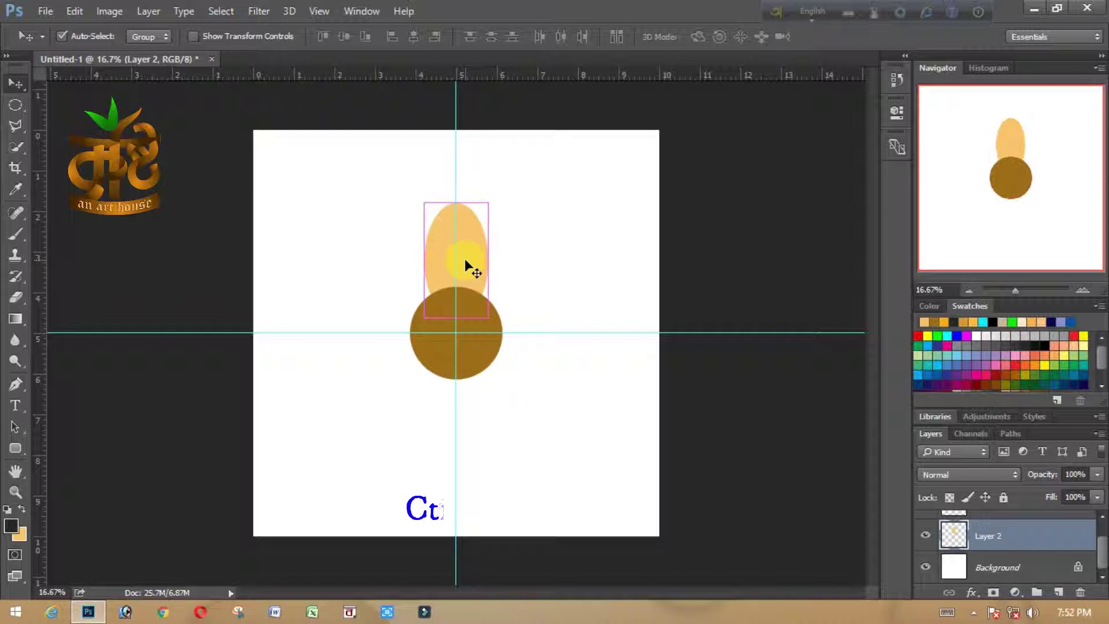
- Duplicate the oval petal and place the copy below the brown circle on the vertical guide
key(ctrl+j)
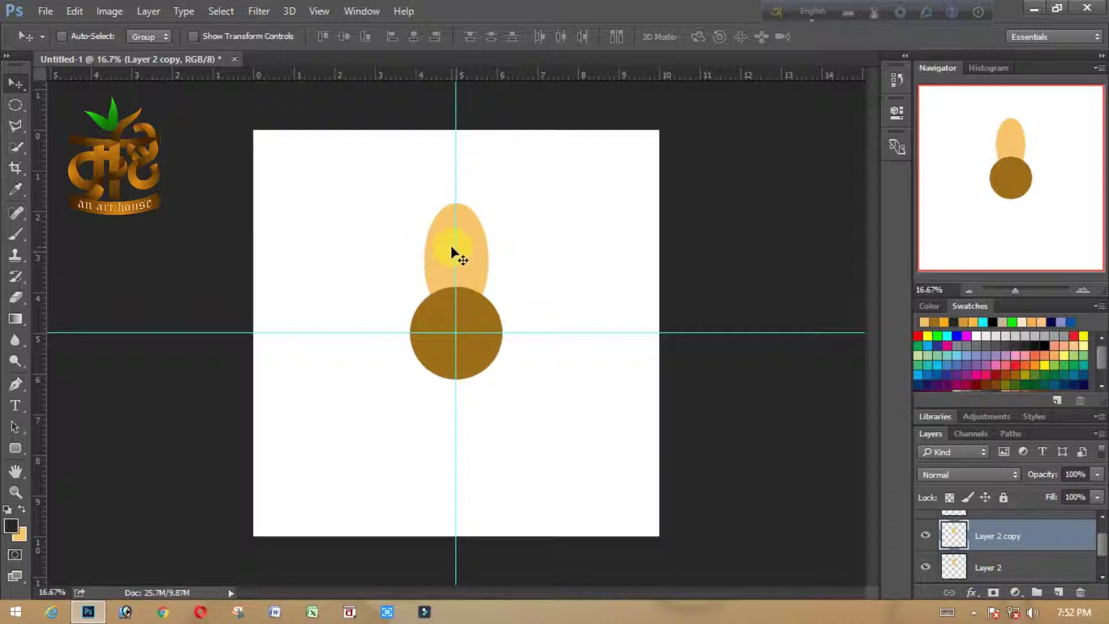
drag(445, 247, 509, 248)
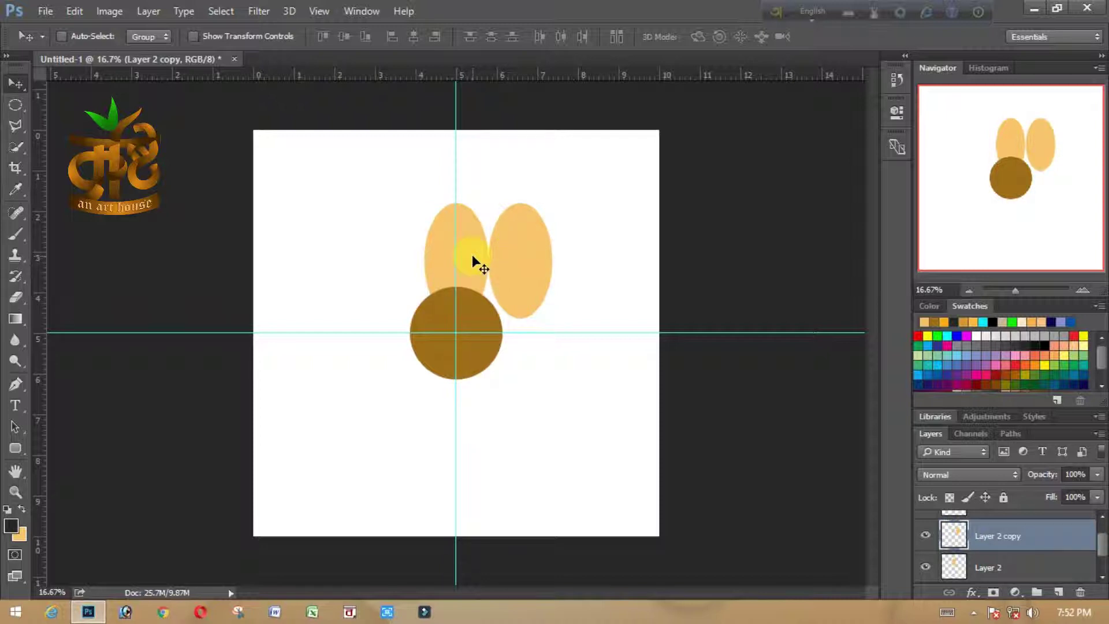
mouse_move(521, 249)
mouse_down()
mouse_move(483, 409)
mouse_move(456, 408)
mouse_up()
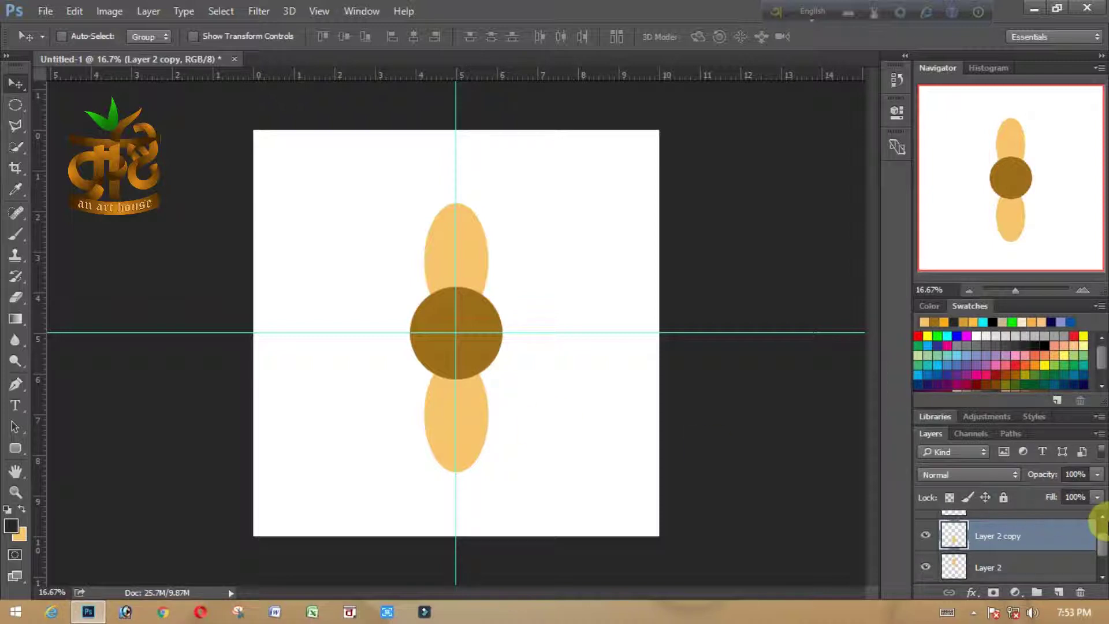
- Duplicate the lower petal onto Layer 2 copy 2 and move it to the right
click(927, 537)
click(927, 537)
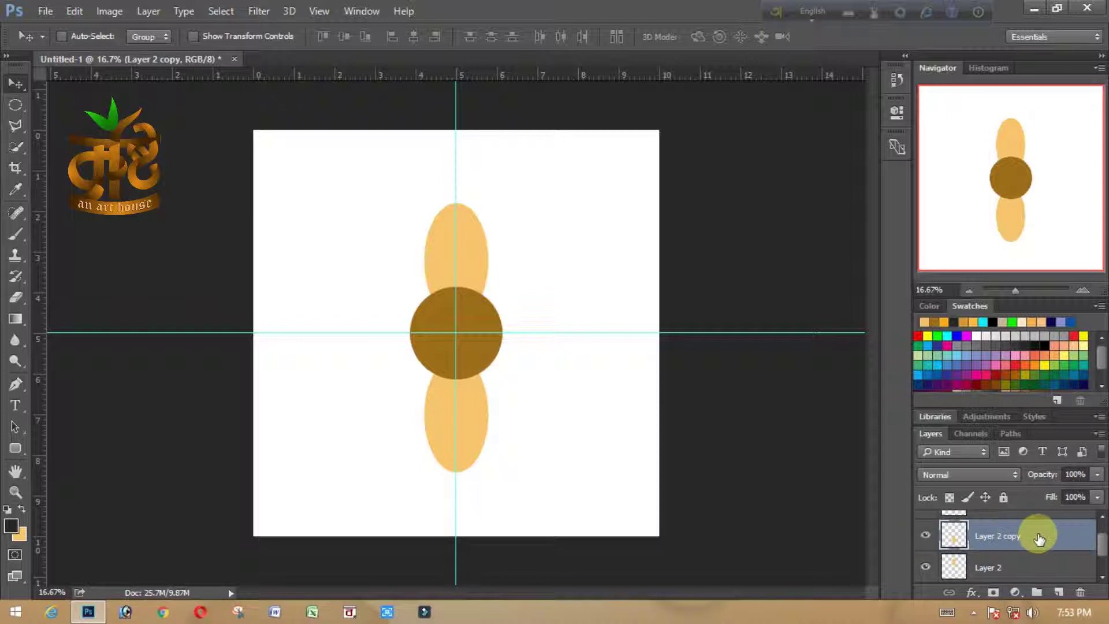
key(ctrl)
key(ctrl+j)
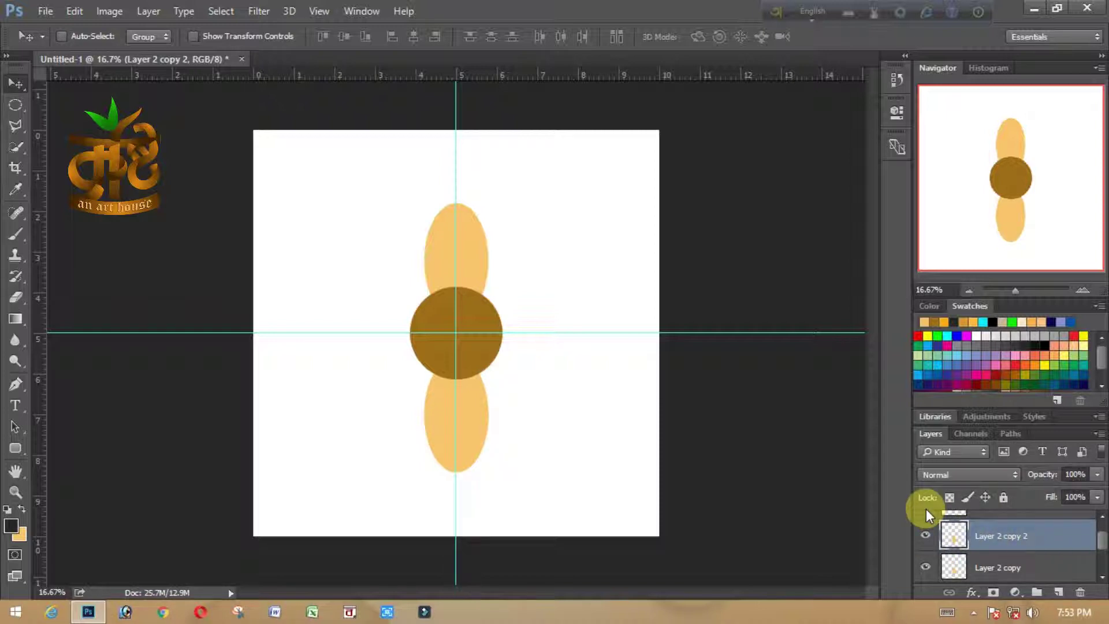
drag(476, 427, 540, 430)
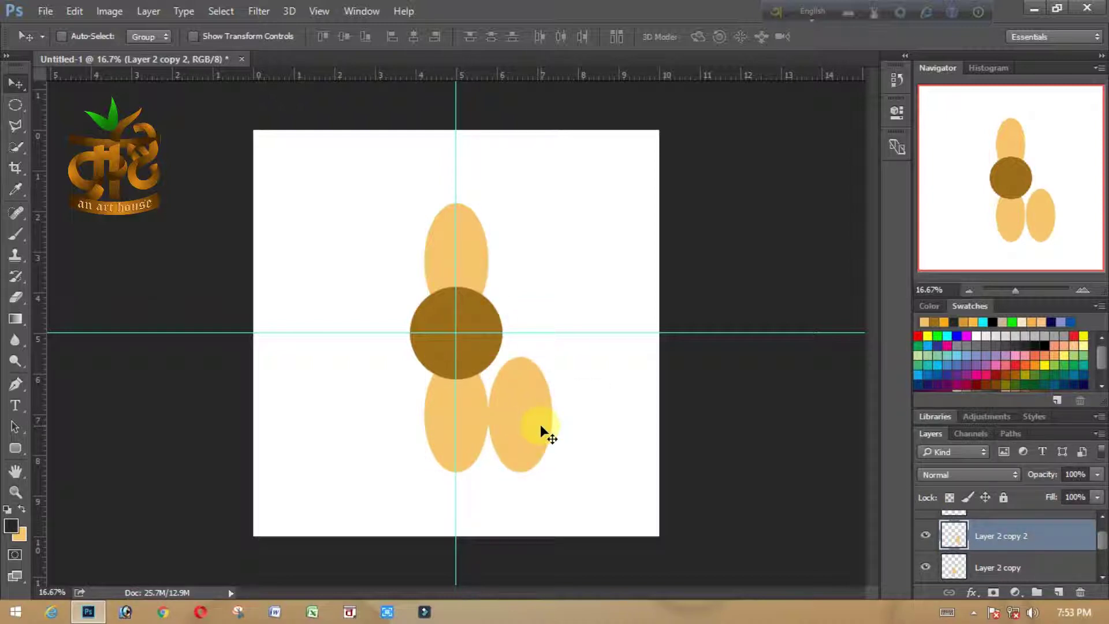
- Rotate the new petal 90° clockwise and place it against the circle's right side
key(ctrl+t)
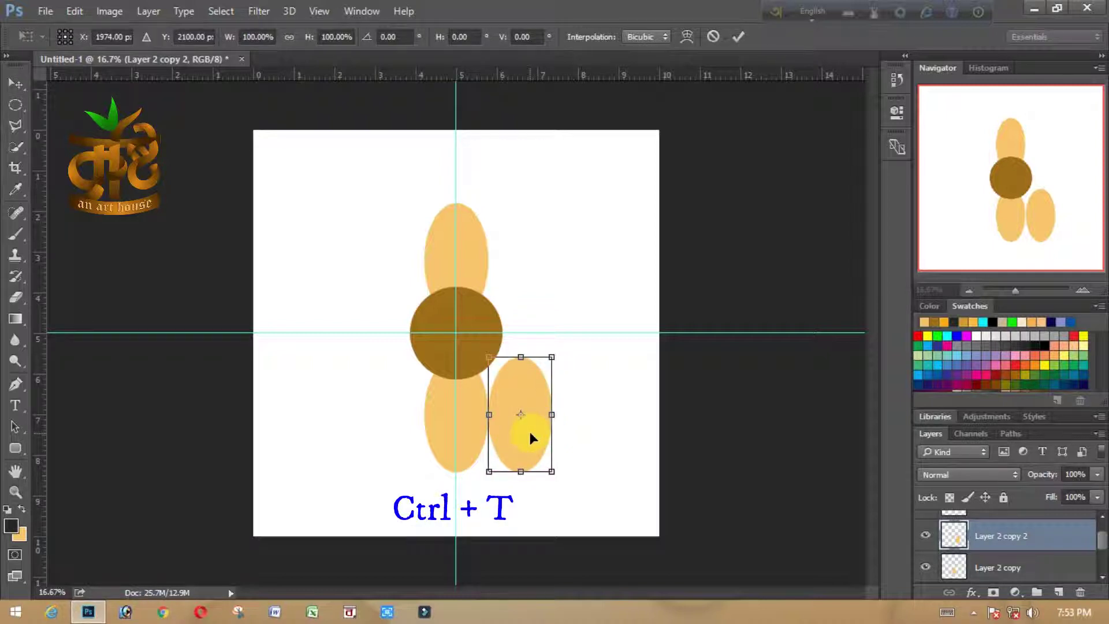
right_click(529, 434)
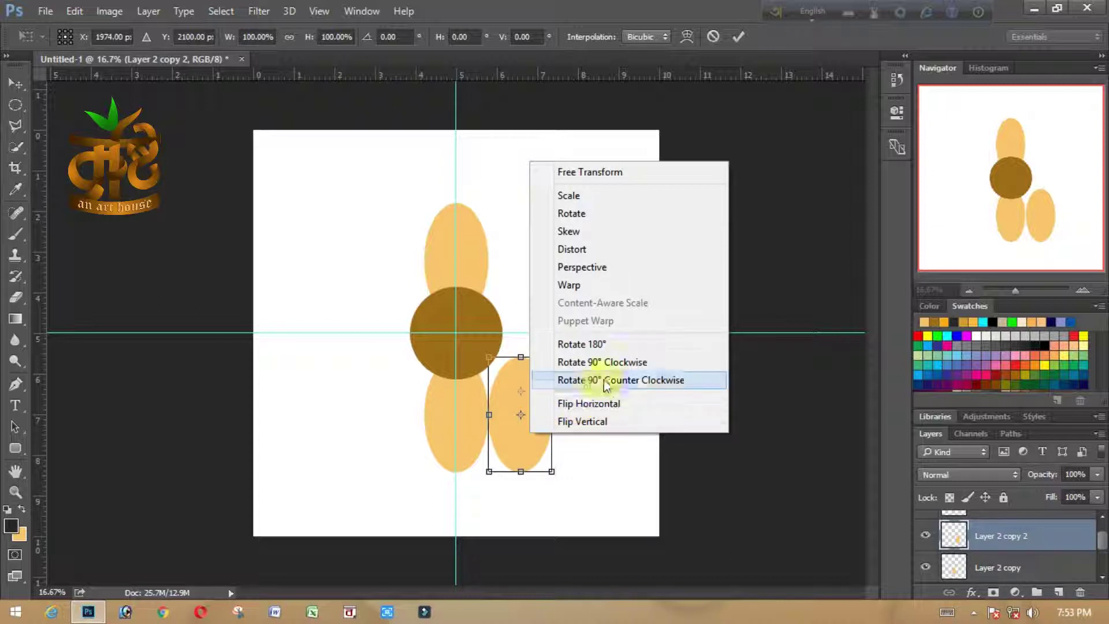
click(619, 363)
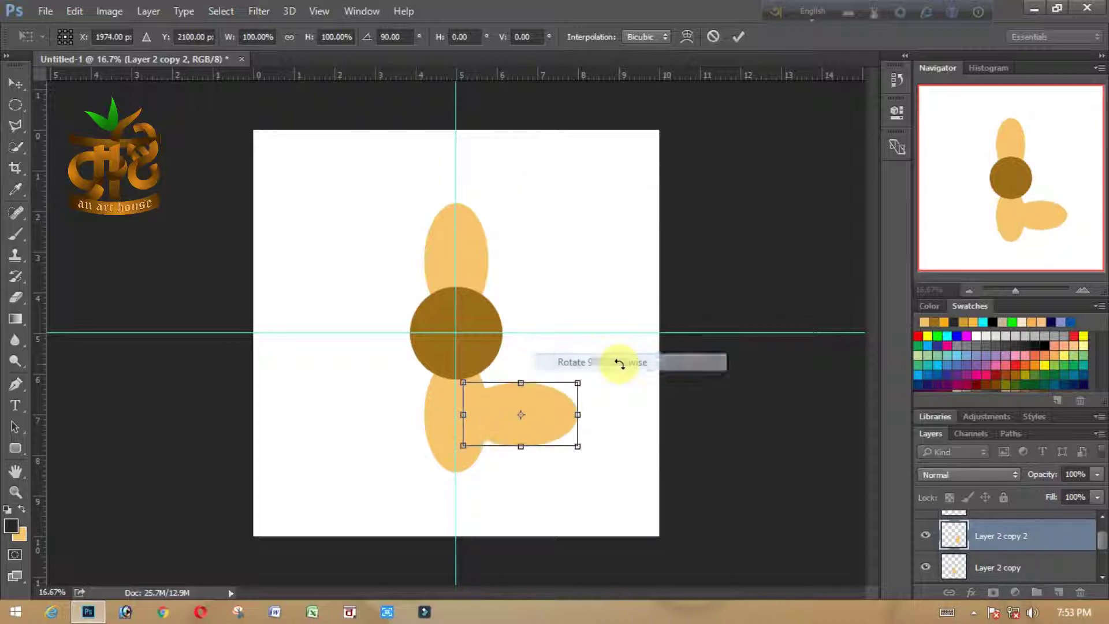
drag(559, 412, 584, 339)
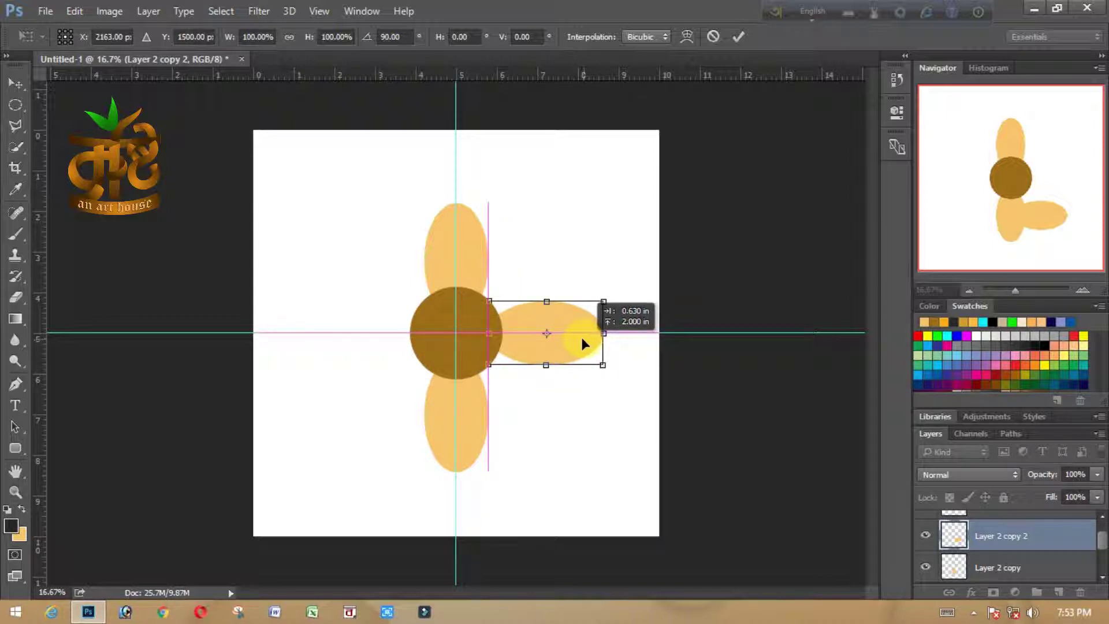
drag(583, 337, 567, 337)
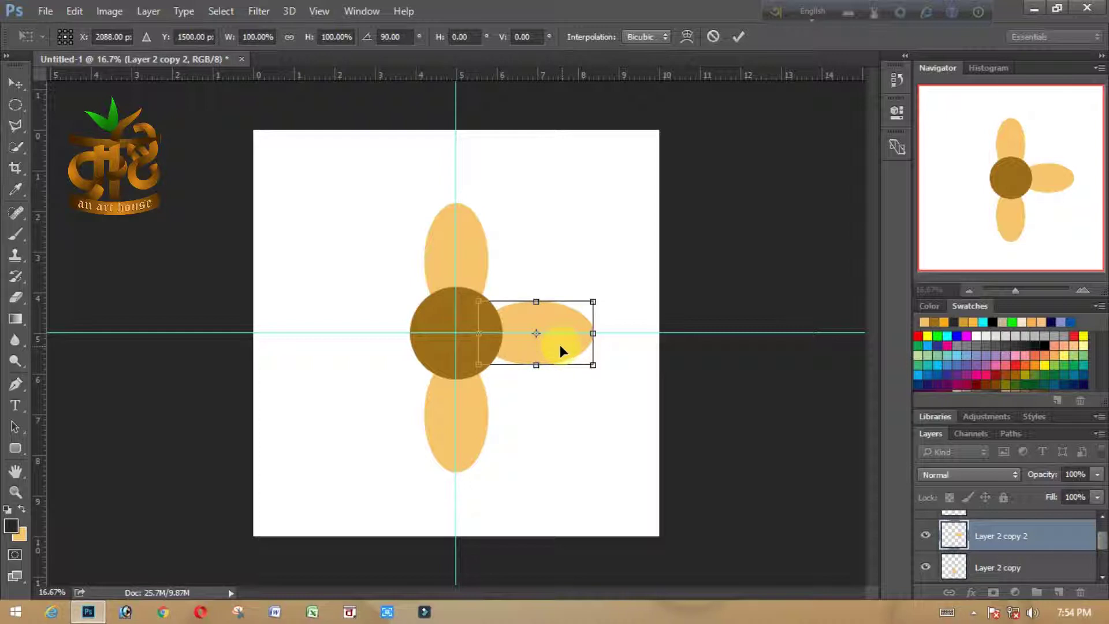
drag(560, 344, 555, 344)
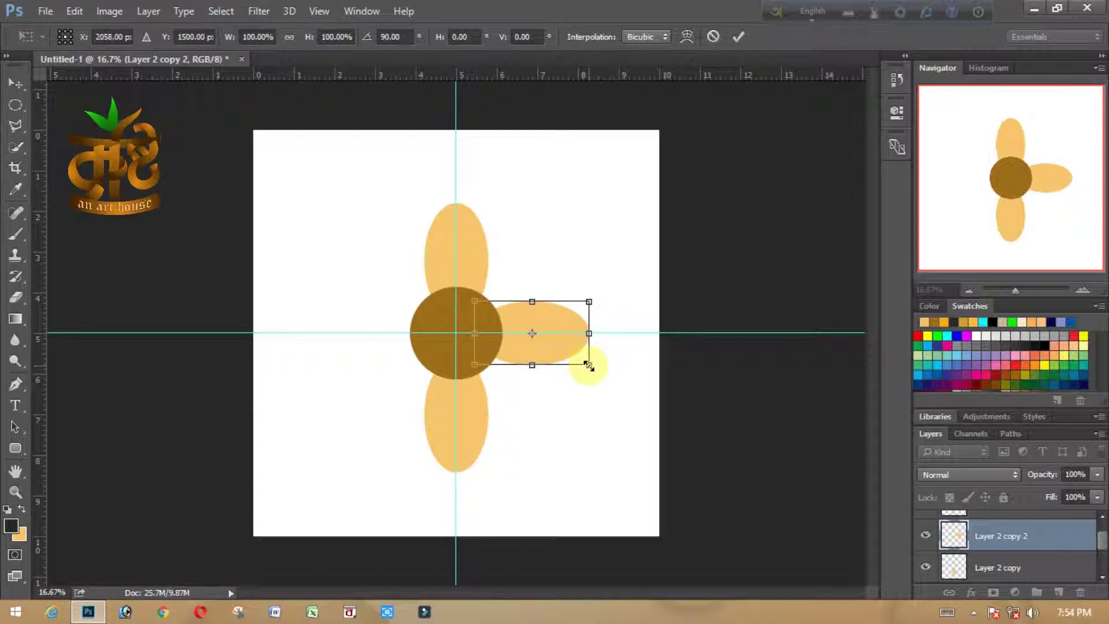
key(Return)
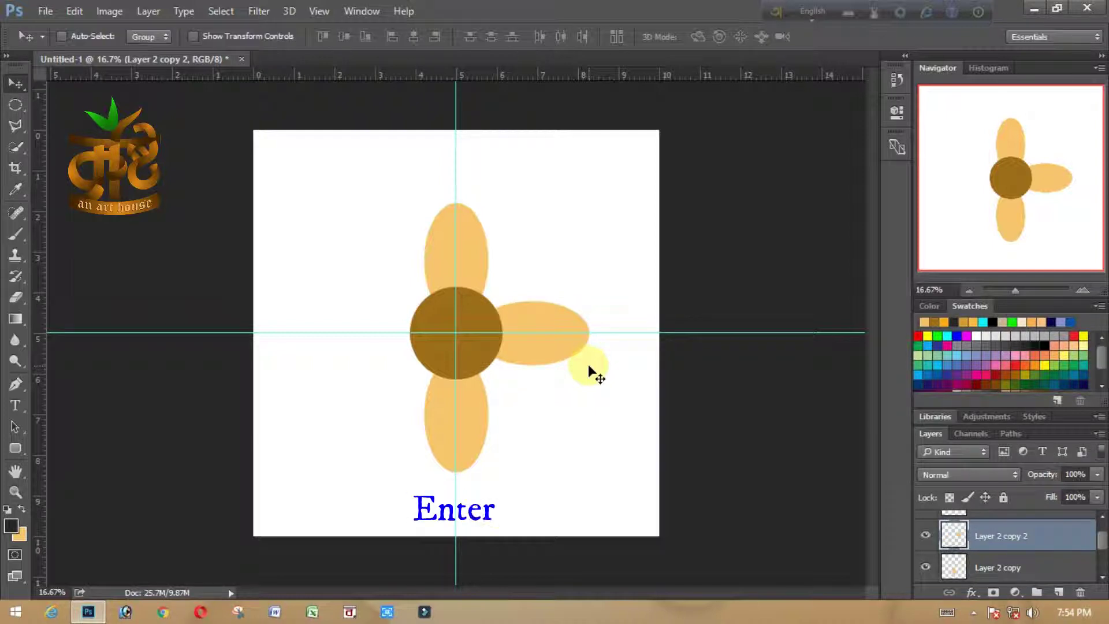
- Select the lower petal's layer, Layer 2 copy, and nudge it slightly upward
right_click(470, 414)
click(484, 424)
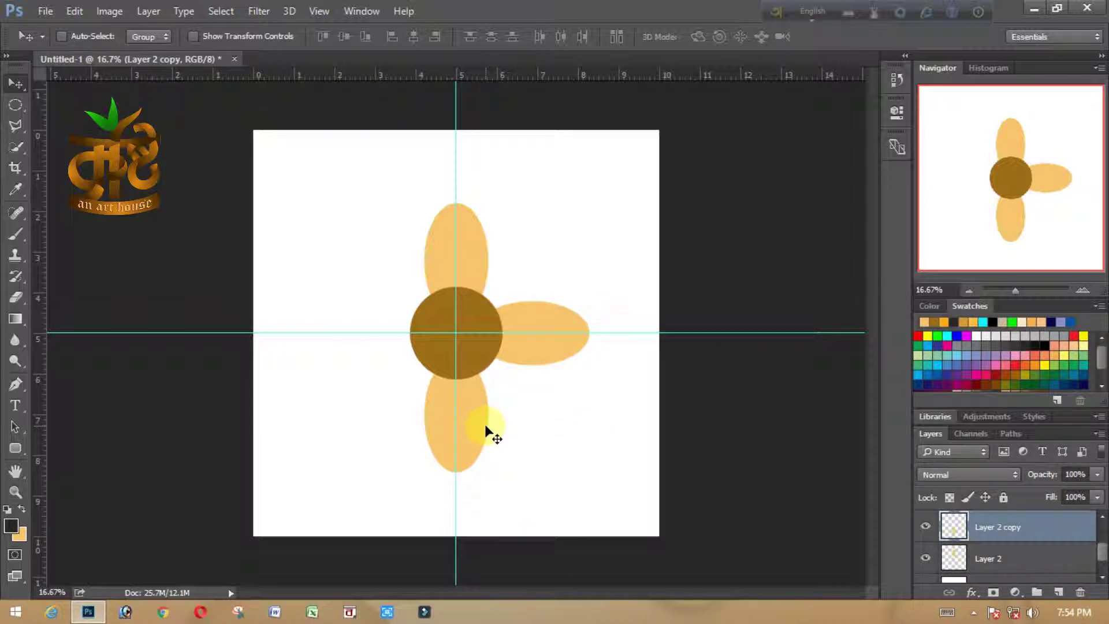
key(shift+Up)
key(shift+Up)
key(shift+Up)
key(shift+Up)
key(shift+Up)
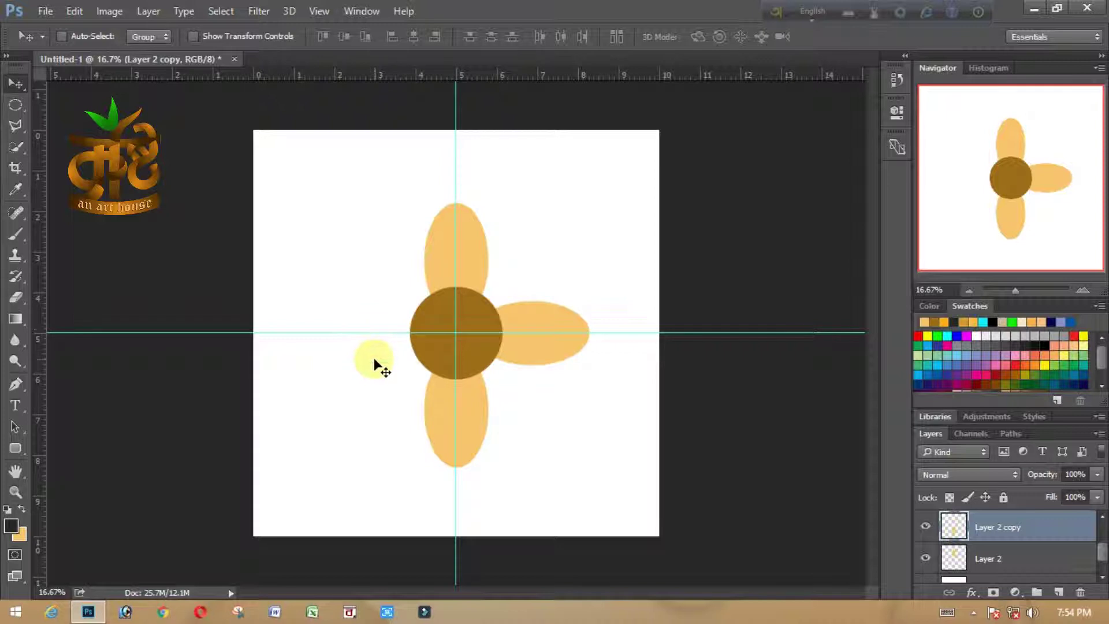
- Duplicate the right petal and position the copy horizontally left of the brown circle
right_click(544, 314)
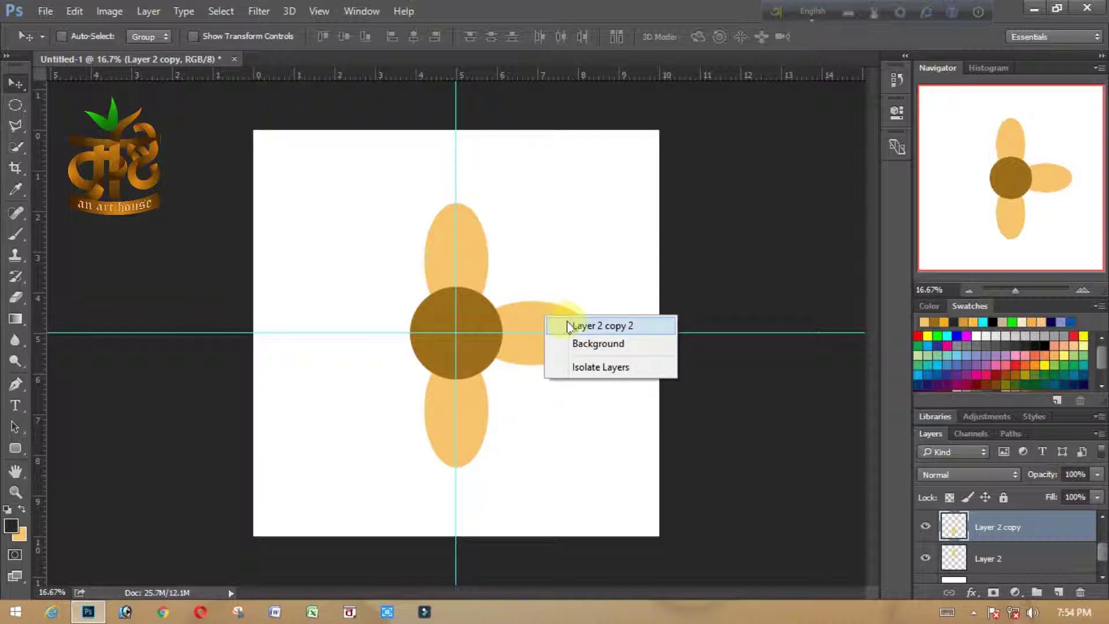
click(608, 325)
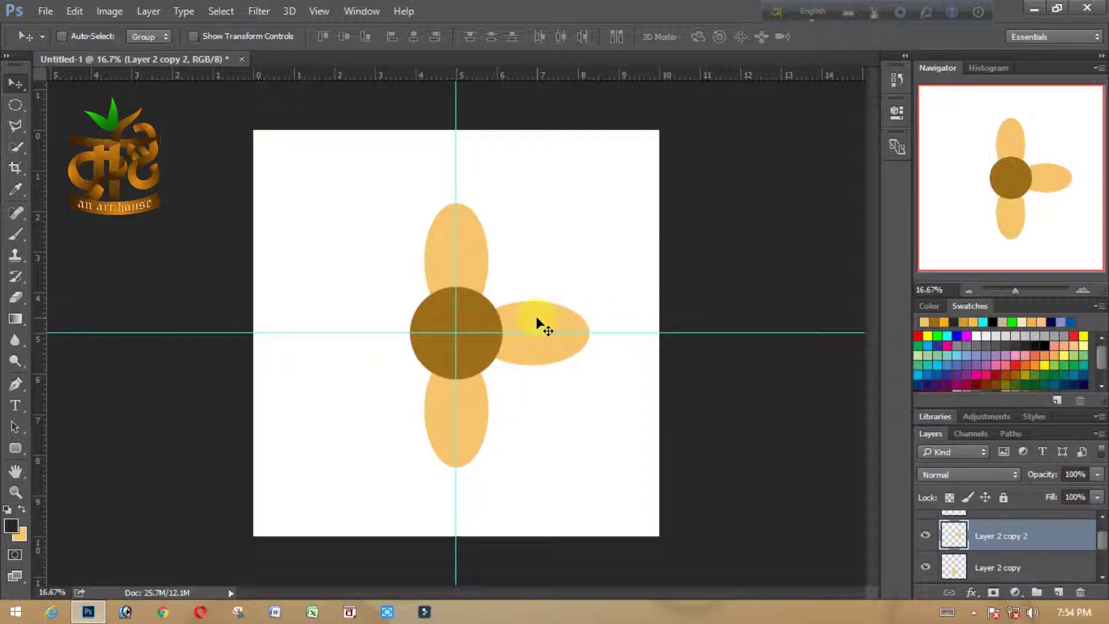
click(926, 535)
alt+click(529, 318)
drag(540, 321, 384, 323)
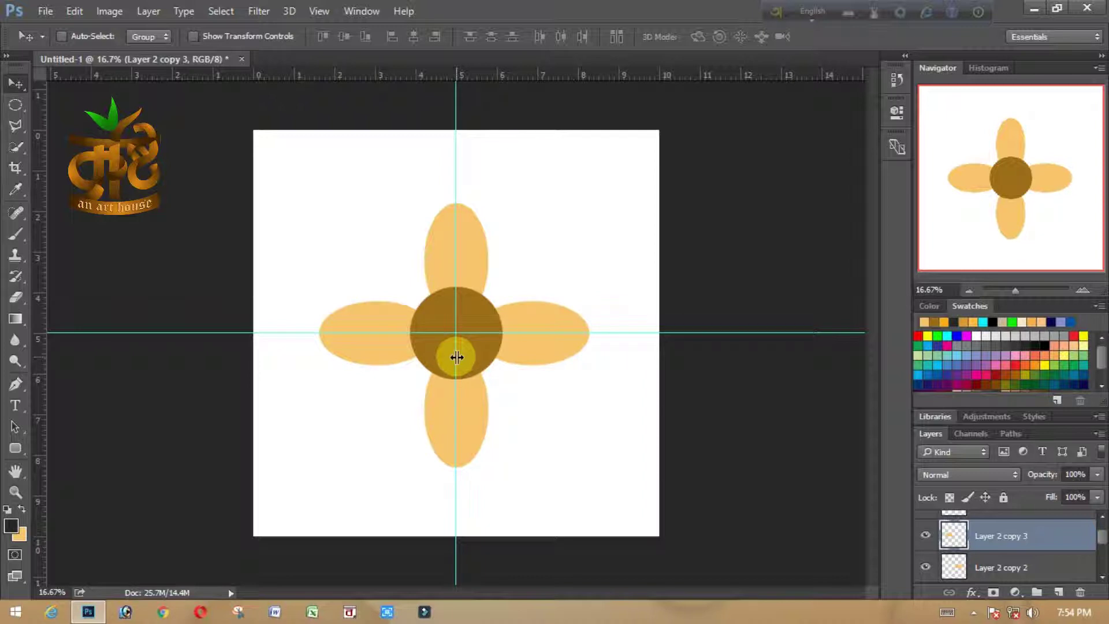
key(shift+Right)
key(shift+Right)
key(shift+Right)
key(shift+Right)
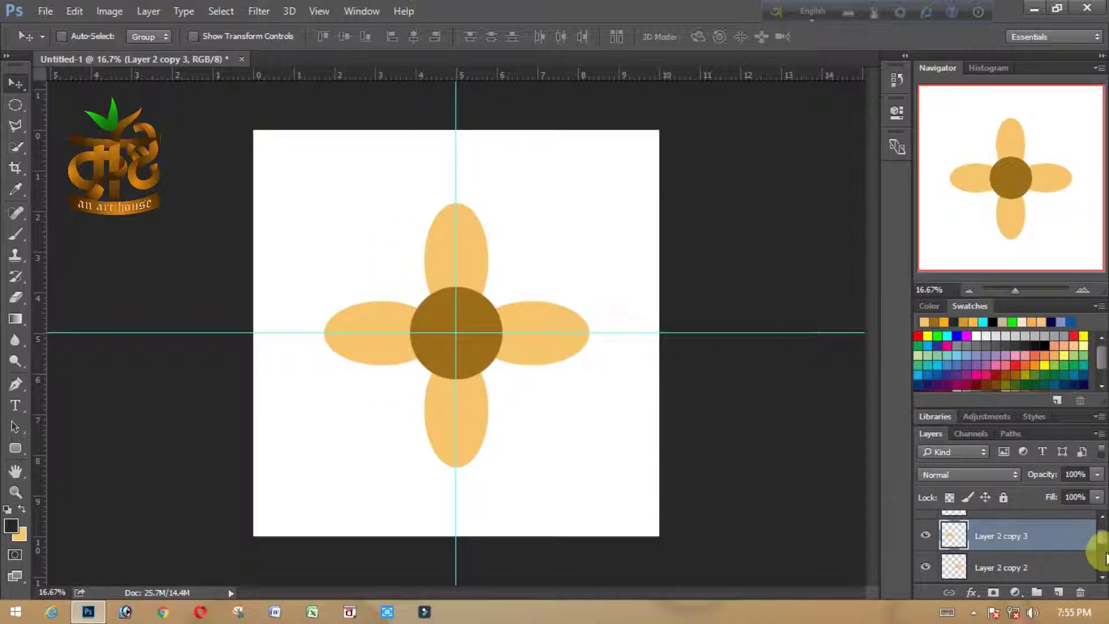
- Select all four petal layers, Layer 2 through Layer 2 copy 3, and duplicate them
scroll(1100, 534, up, 1)
scroll(1097, 534, down, 3)
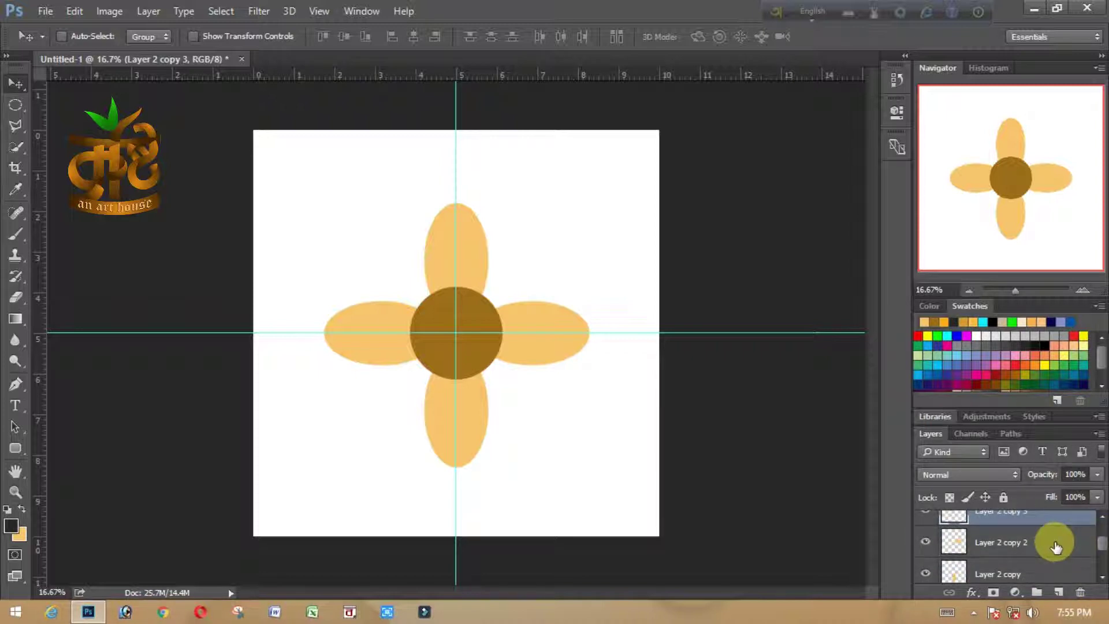
shift+click(1056, 543)
shift+click(1085, 572)
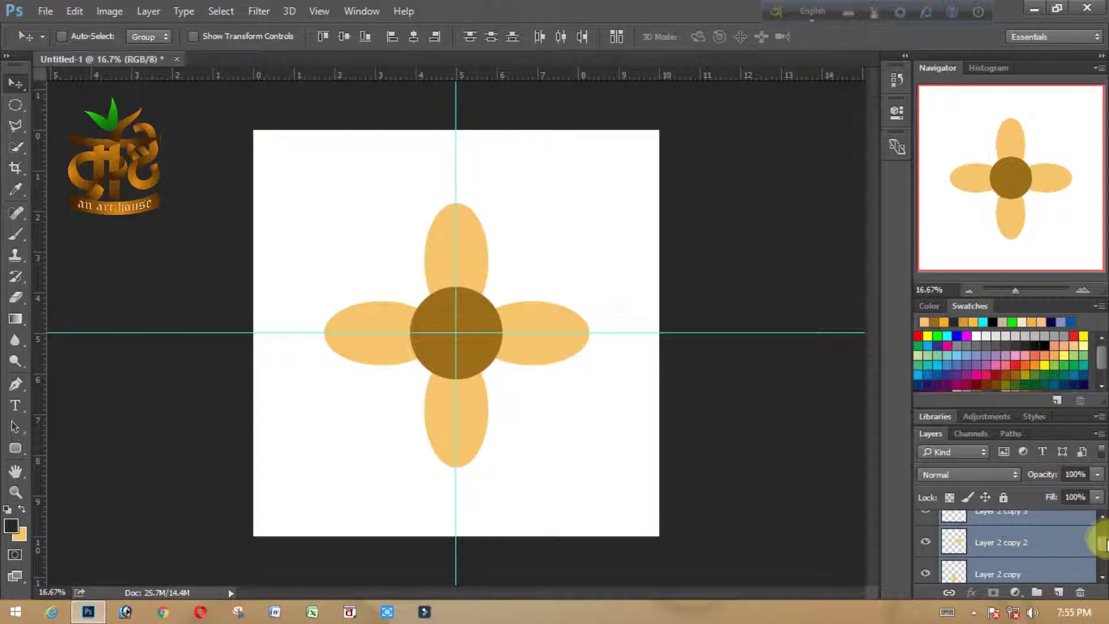
scroll(1074, 549, down, 2)
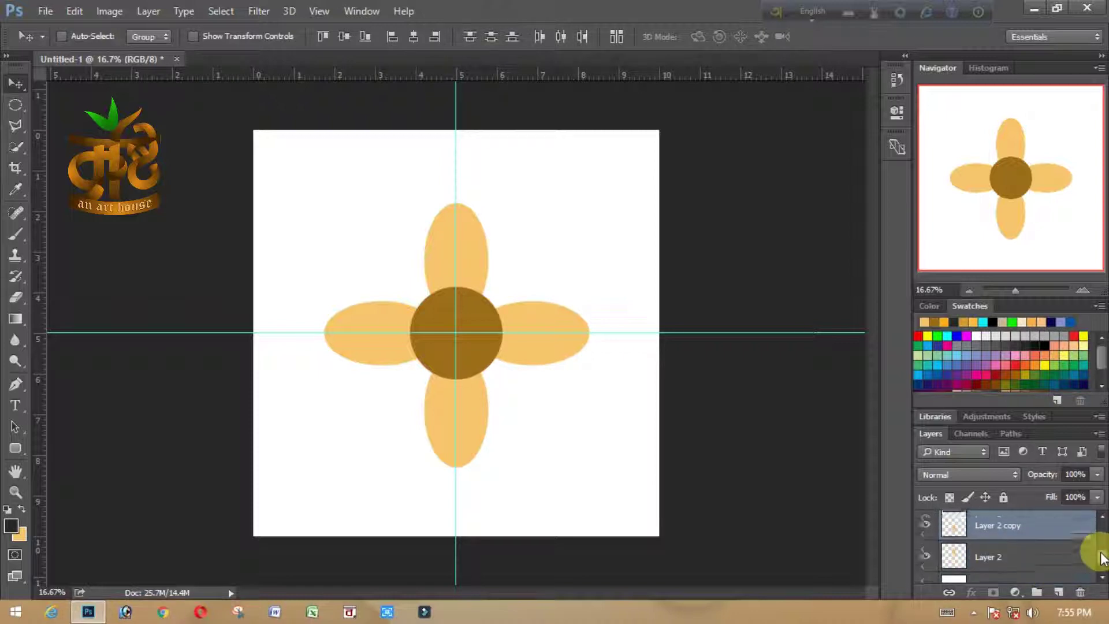
shift+click(1043, 555)
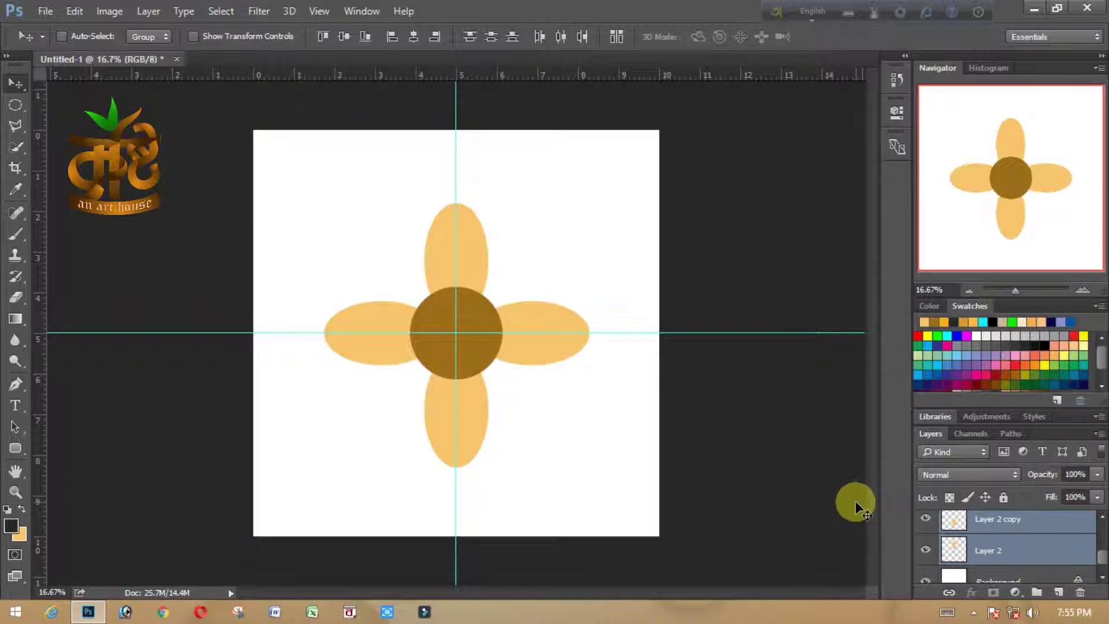
key(alt)
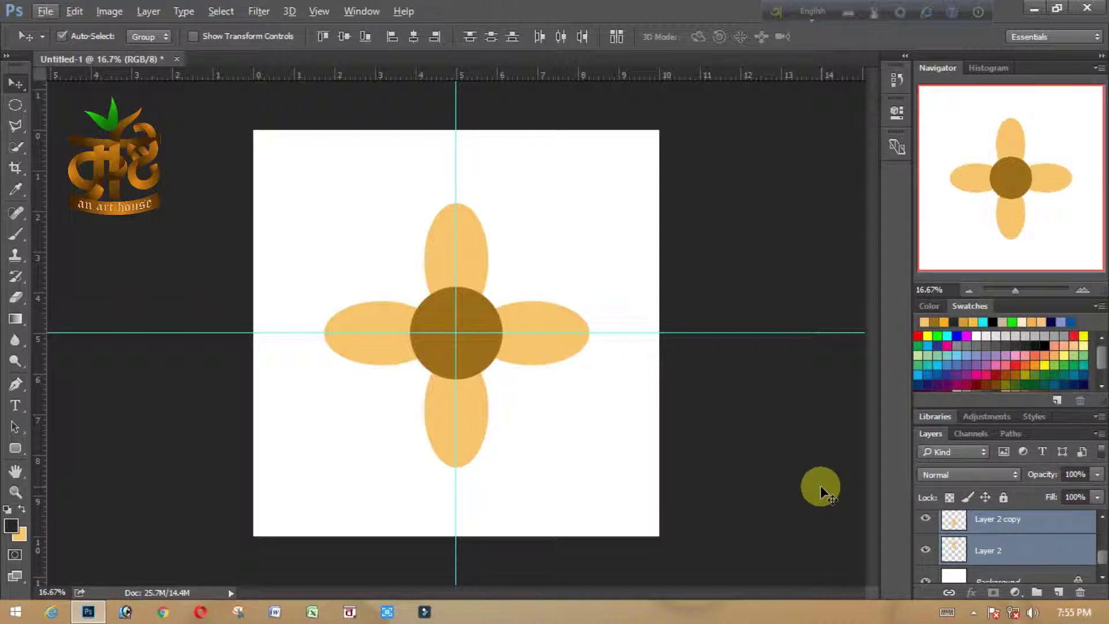
key(ctrl+j)
key(ctrl+j)
key(ctrl+j)
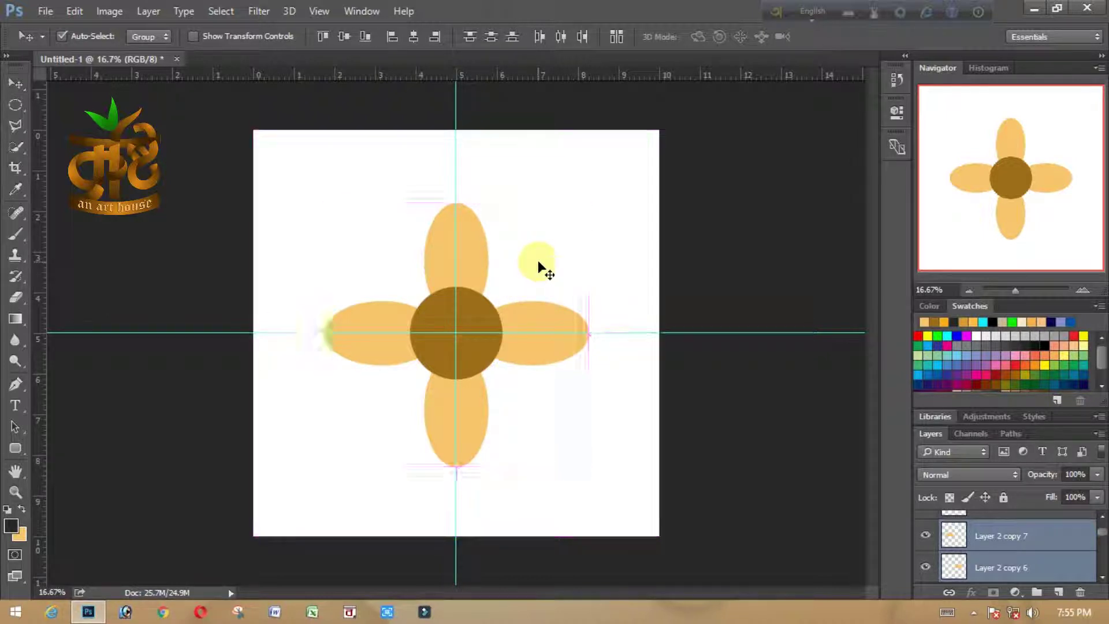
- Rotate the duplicated petal set by 45° using the transform angle field and commit
key(ctrl+t)
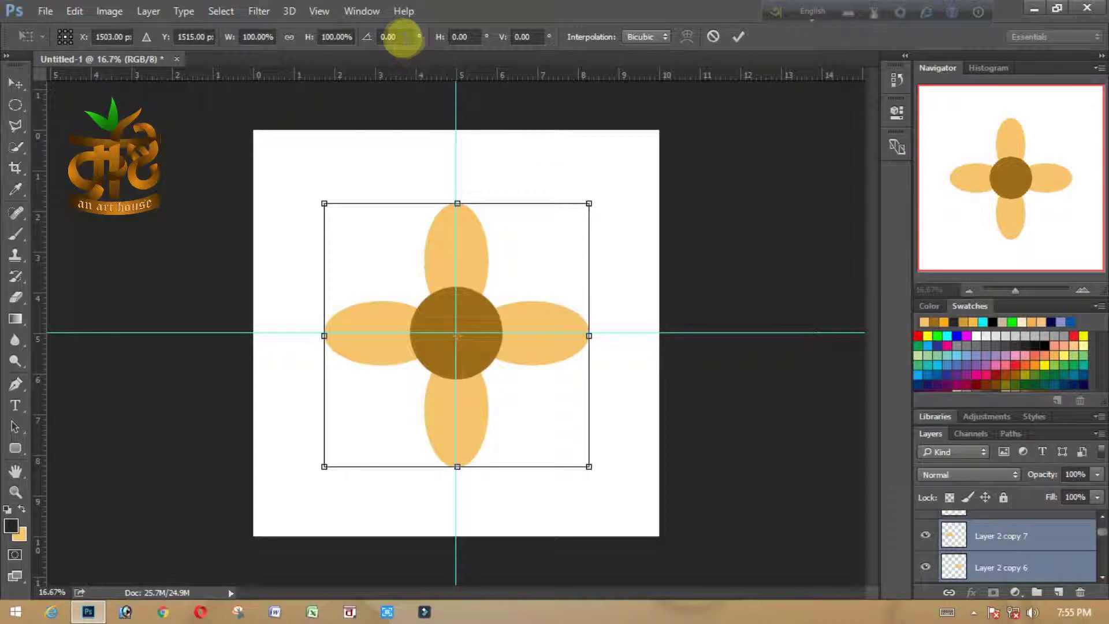
click(381, 36)
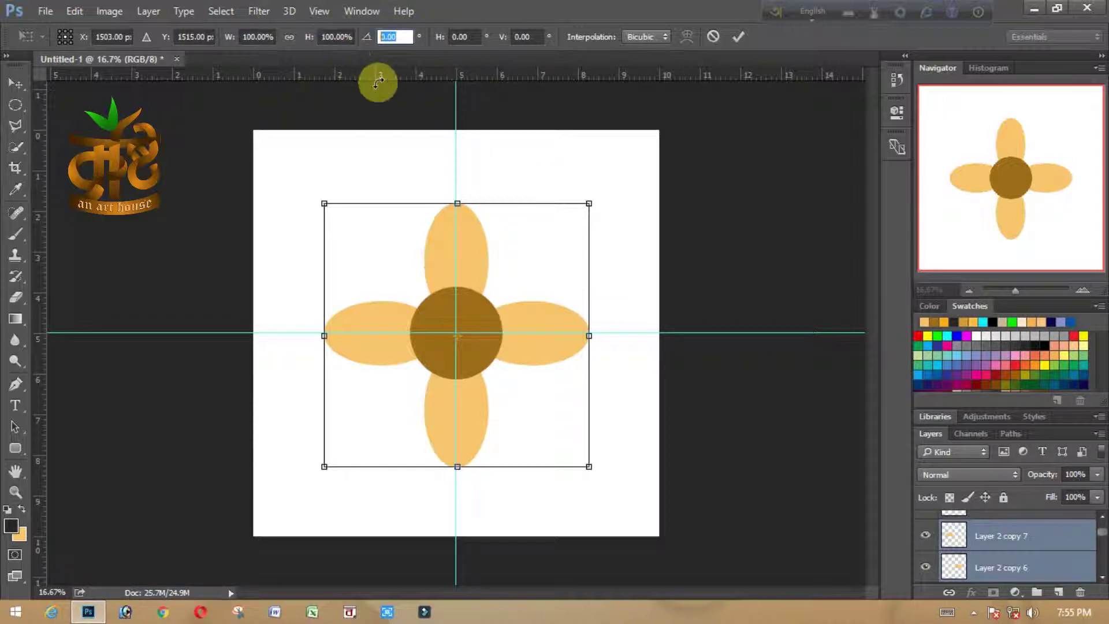
text(45)
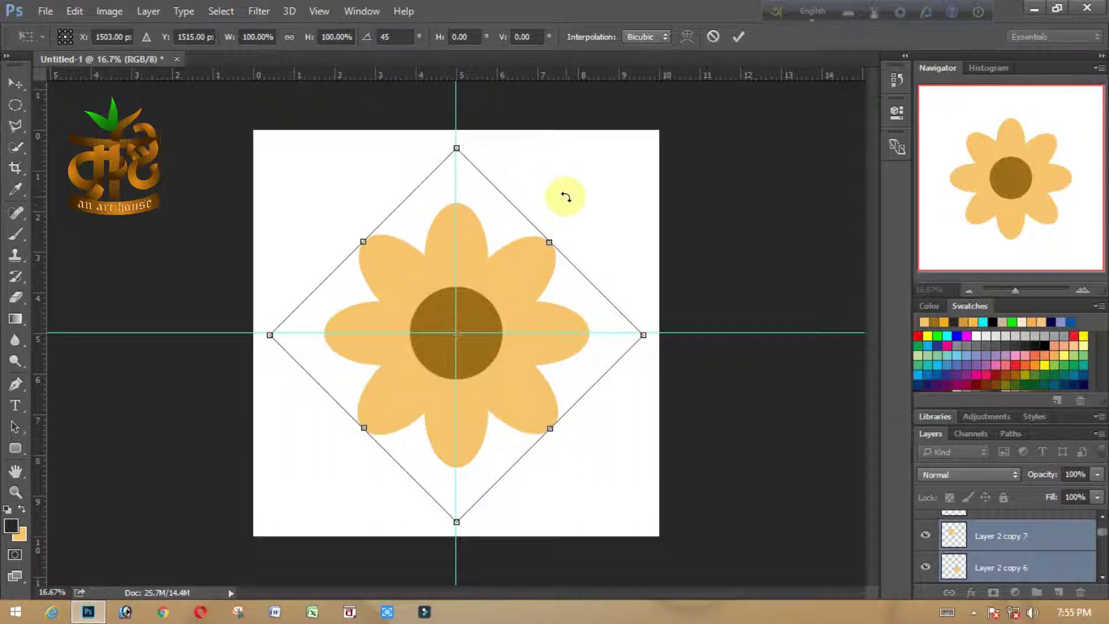
key(Return)
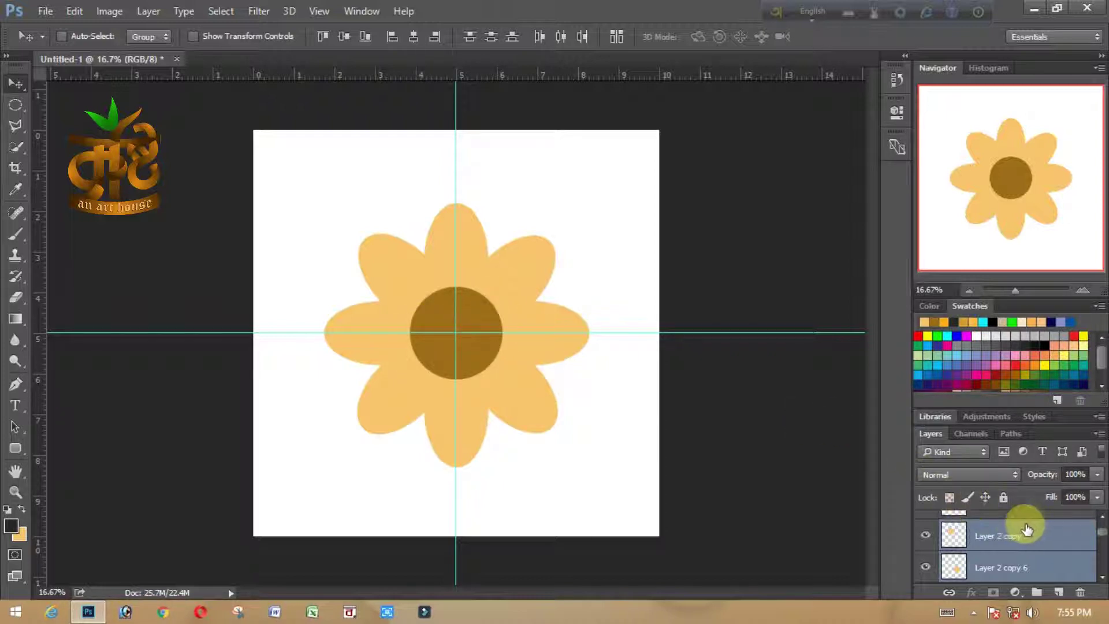
- Select every flower layer in one range, from Layer 2 up through Layer 1
click(1064, 533)
scroll(1066, 542, up, 1)
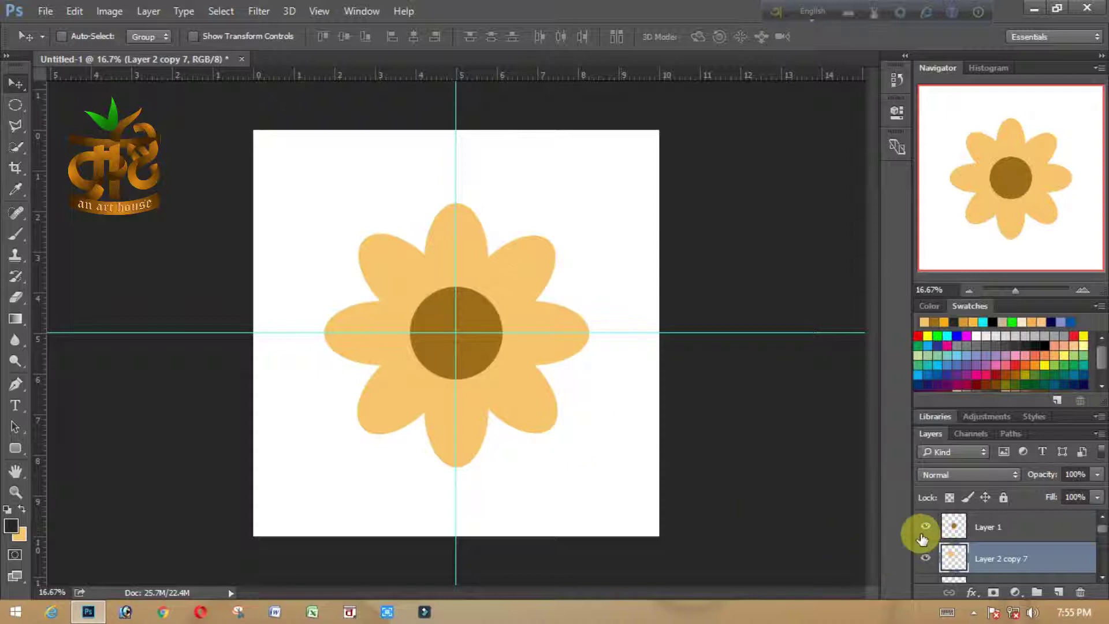
click(1076, 529)
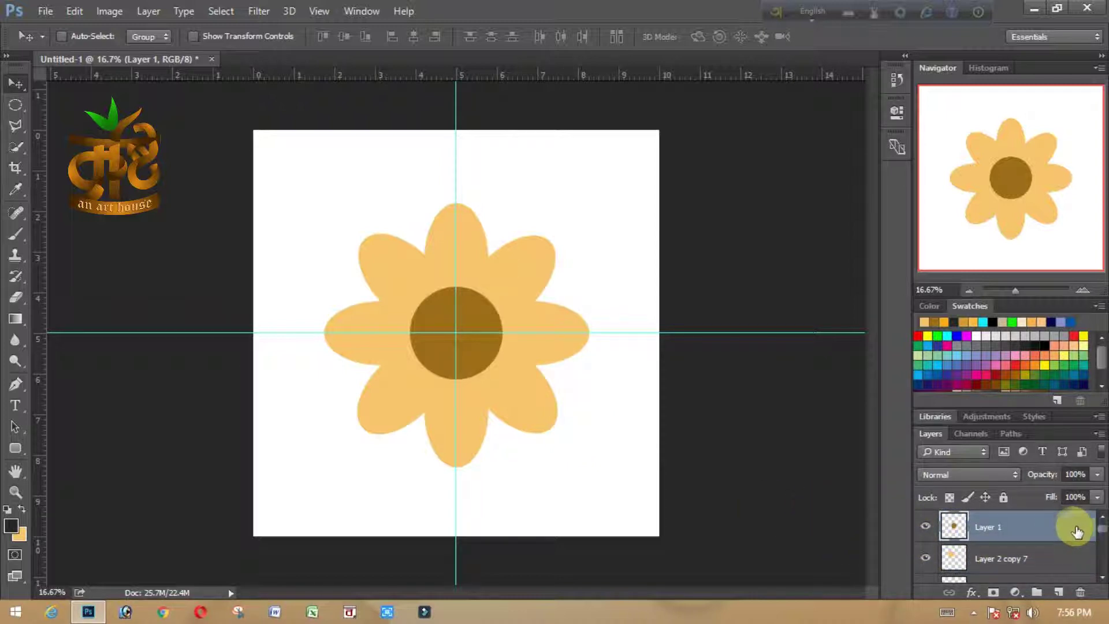
drag(1101, 527, 1103, 569)
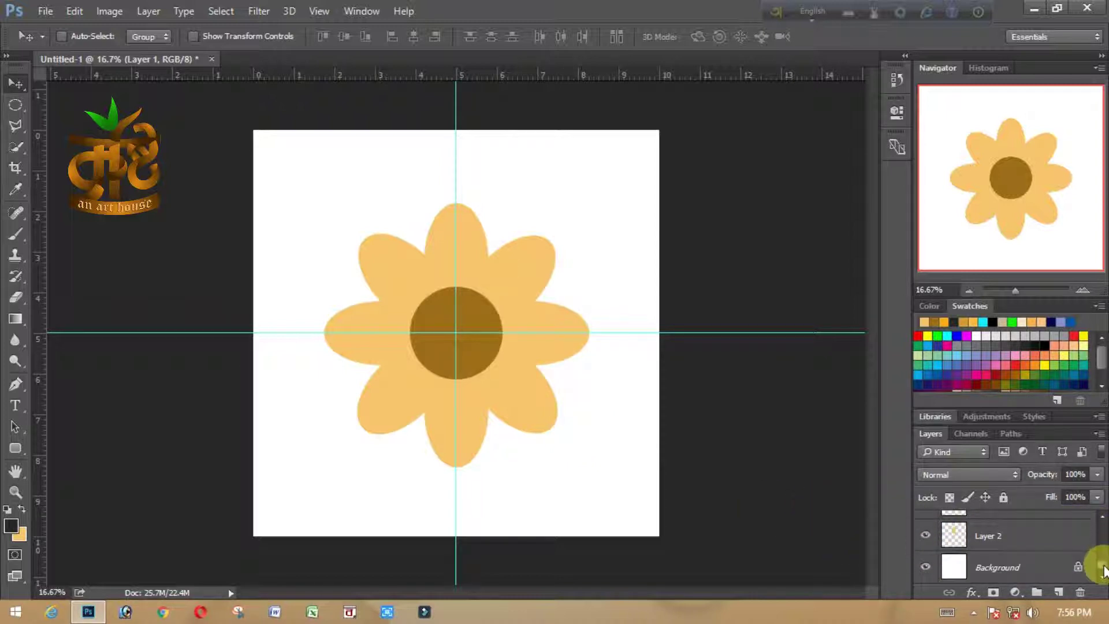
click(1054, 537)
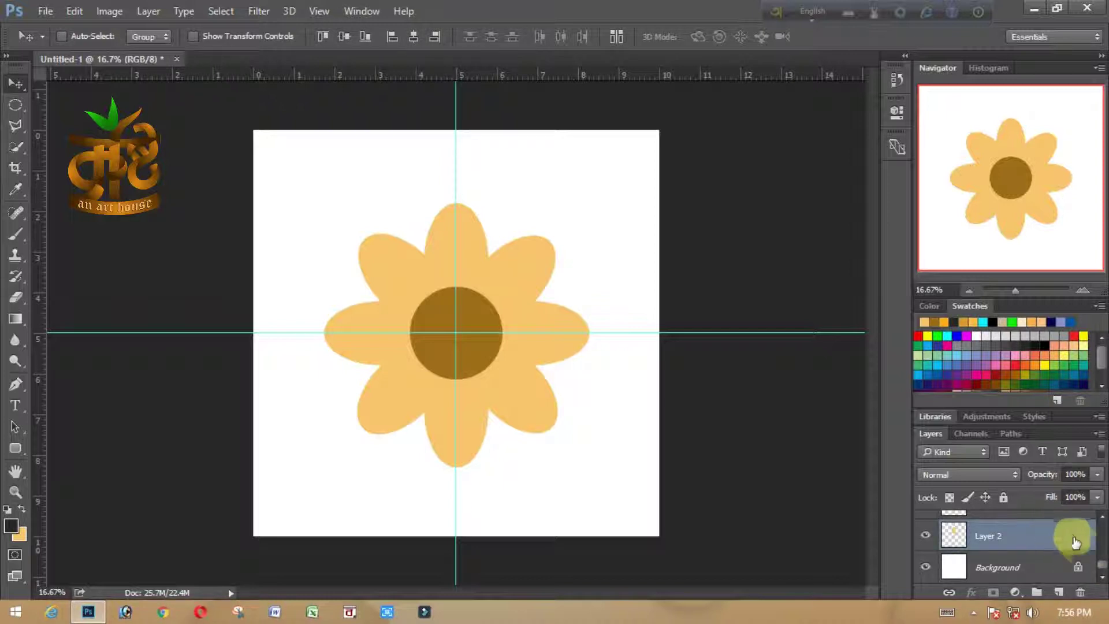
click(1038, 541)
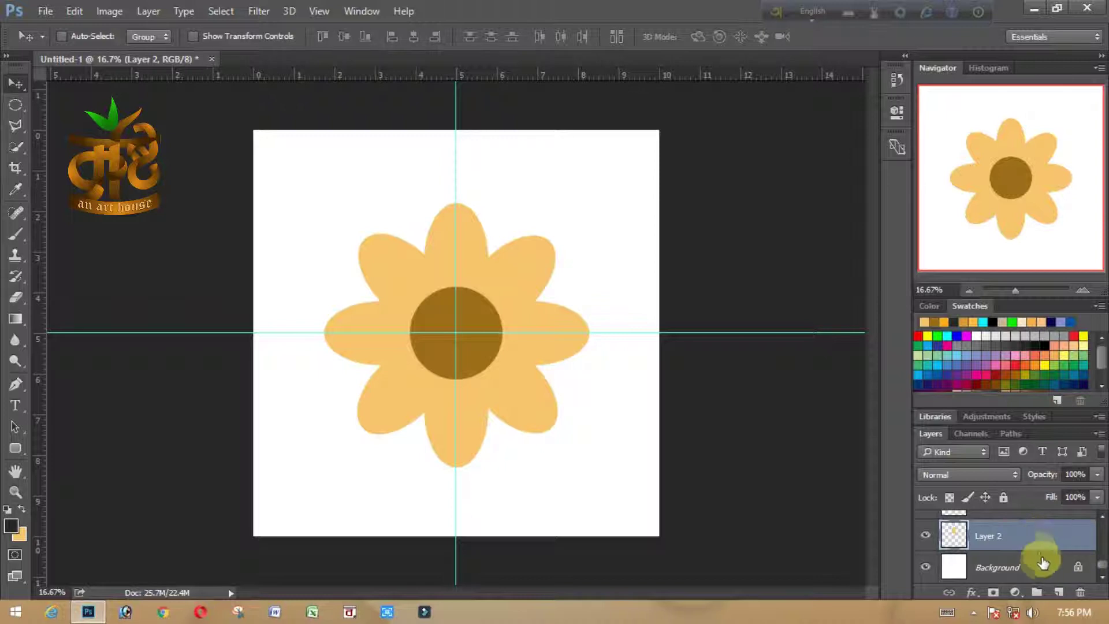
click(1028, 572)
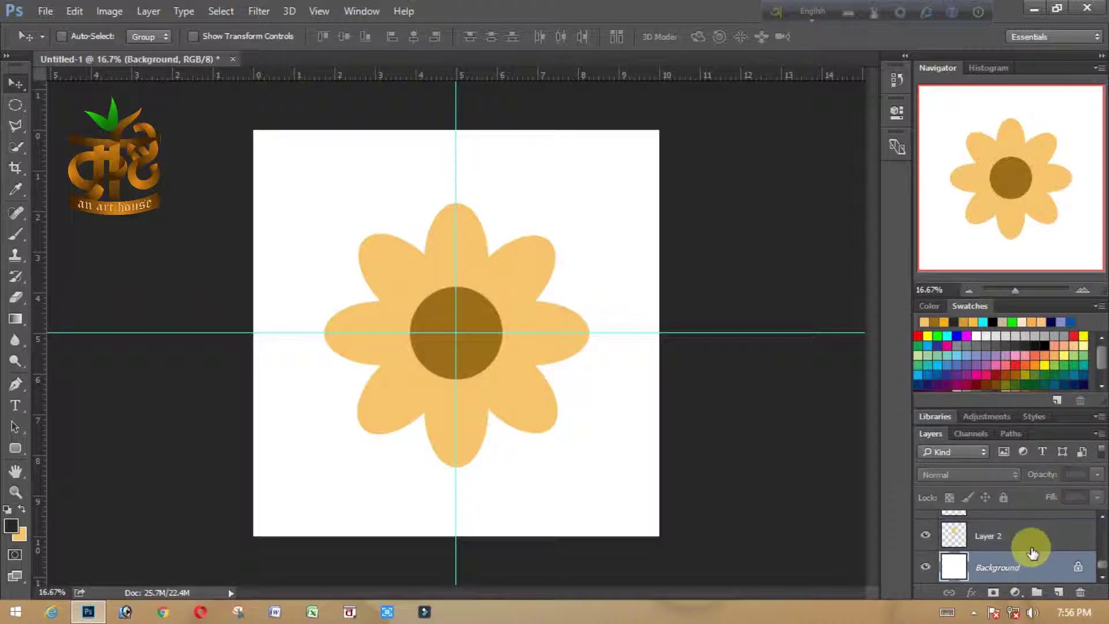
click(1037, 536)
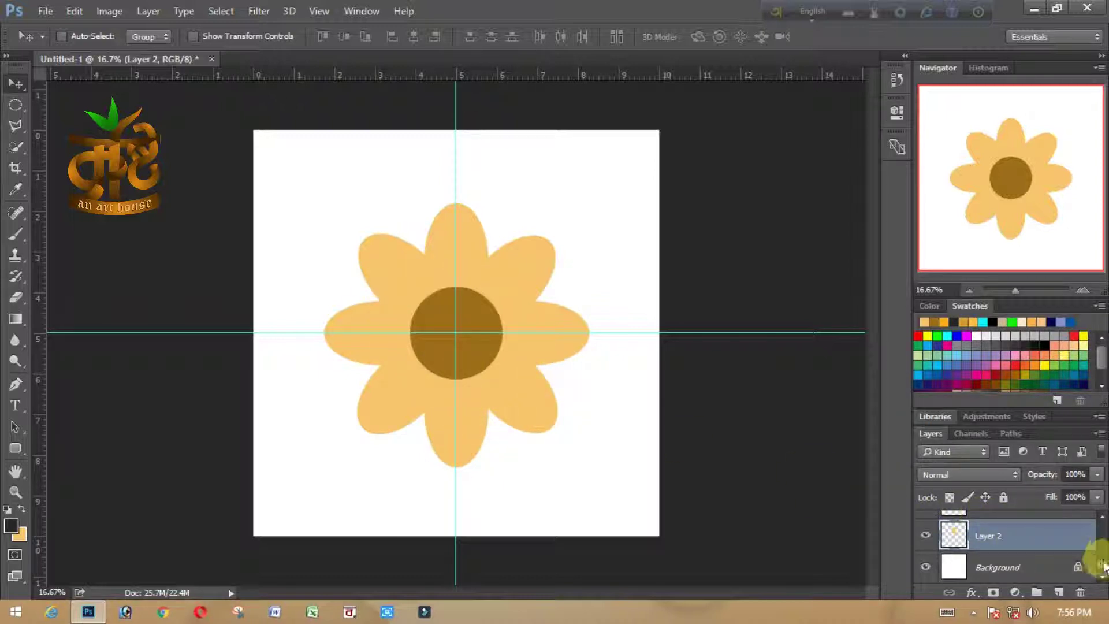
drag(1101, 569, 1102, 517)
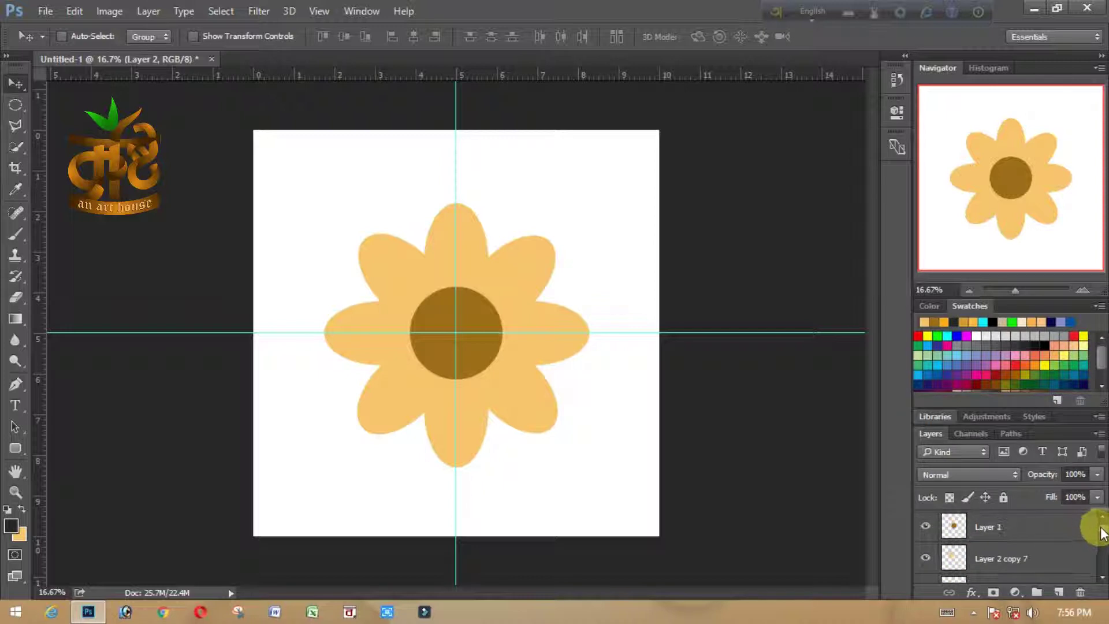
scroll(1088, 520, down, 1)
scroll(1088, 514, up, 1)
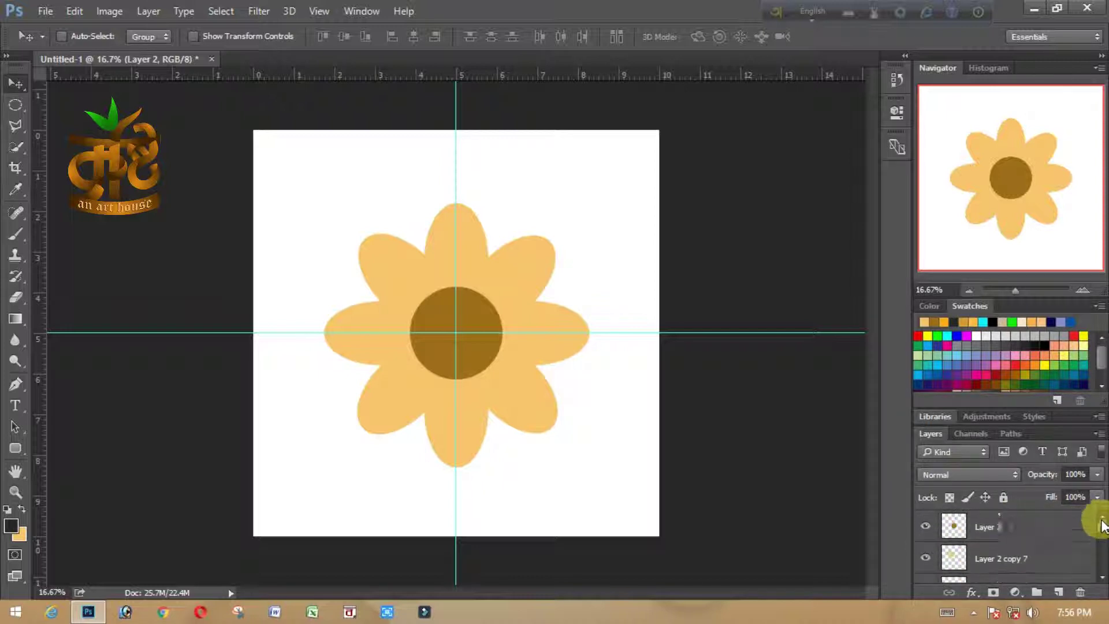
shift+click(1023, 521)
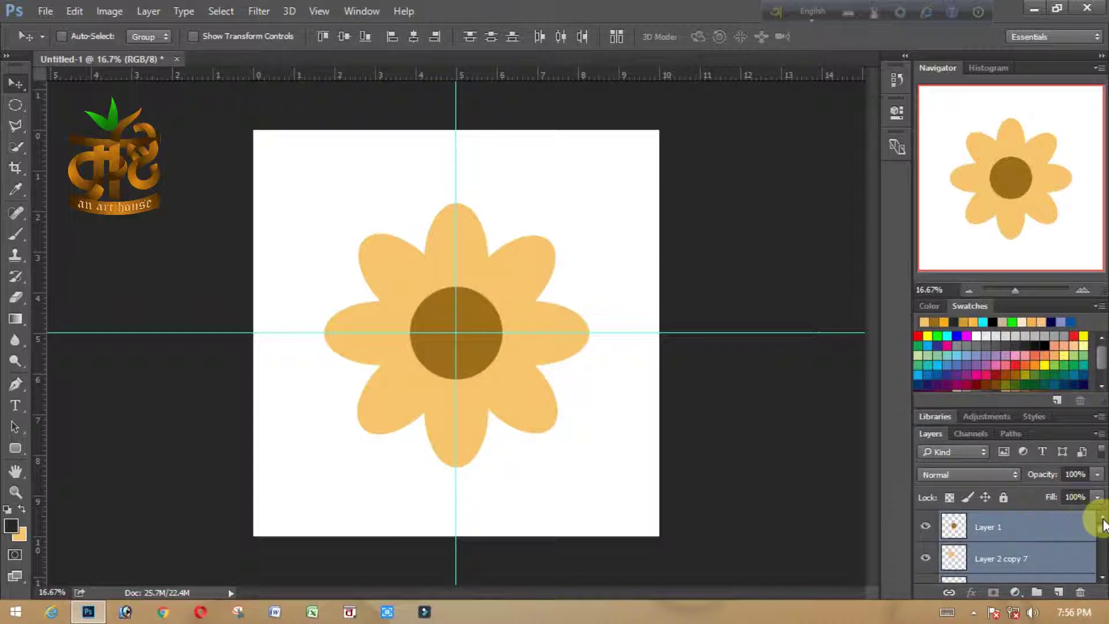
- Select the original flower layers from Layer 1 down to Layer 2
mouse_move(1103, 524)
mouse_down()
mouse_move(1104, 560)
mouse_move(1101, 531)
mouse_up()
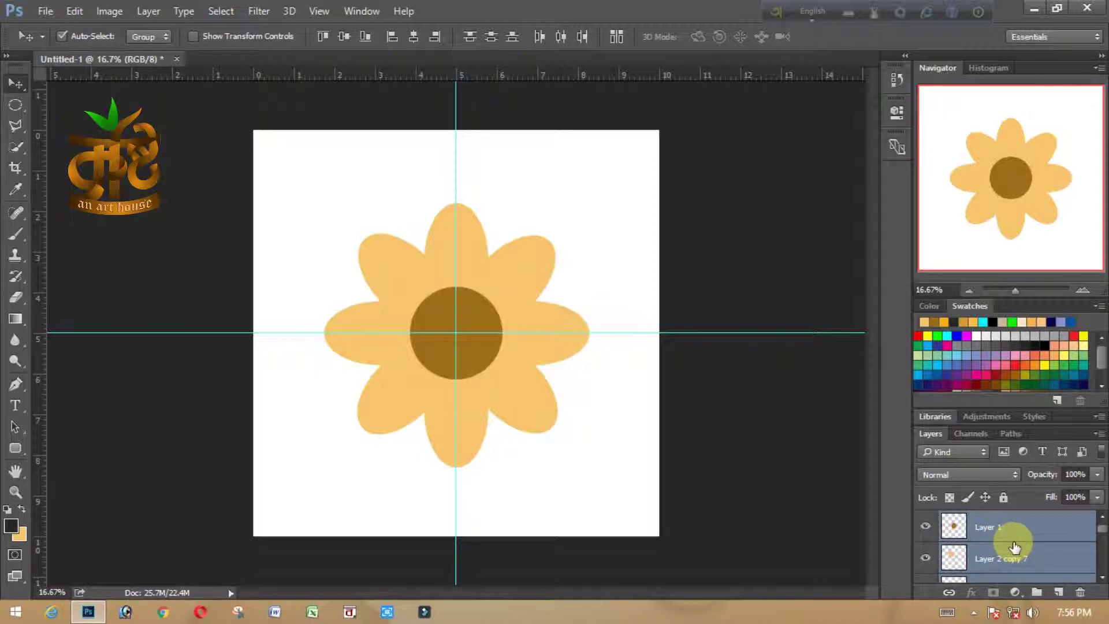
scroll(1034, 545, down, 1)
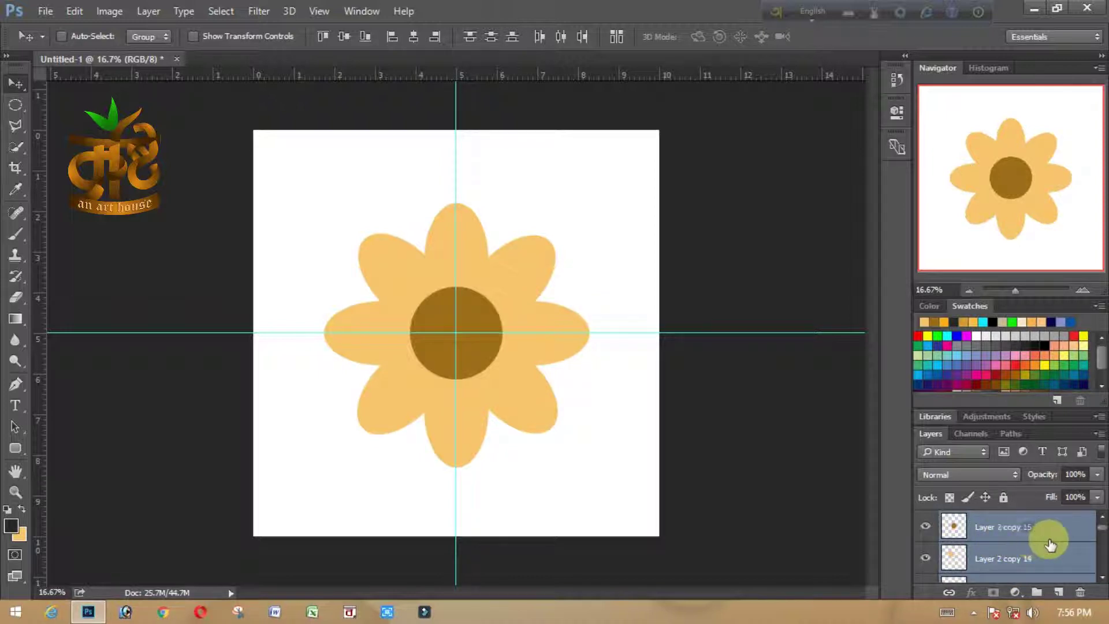
scroll(1050, 544, down, 1)
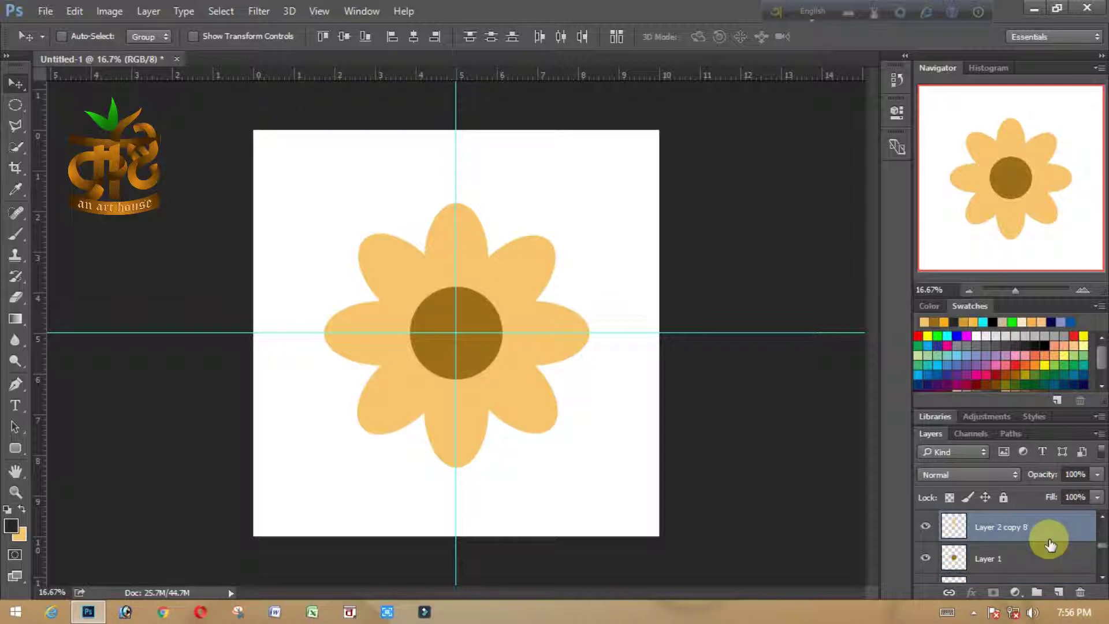
scroll(1049, 544, down, 2)
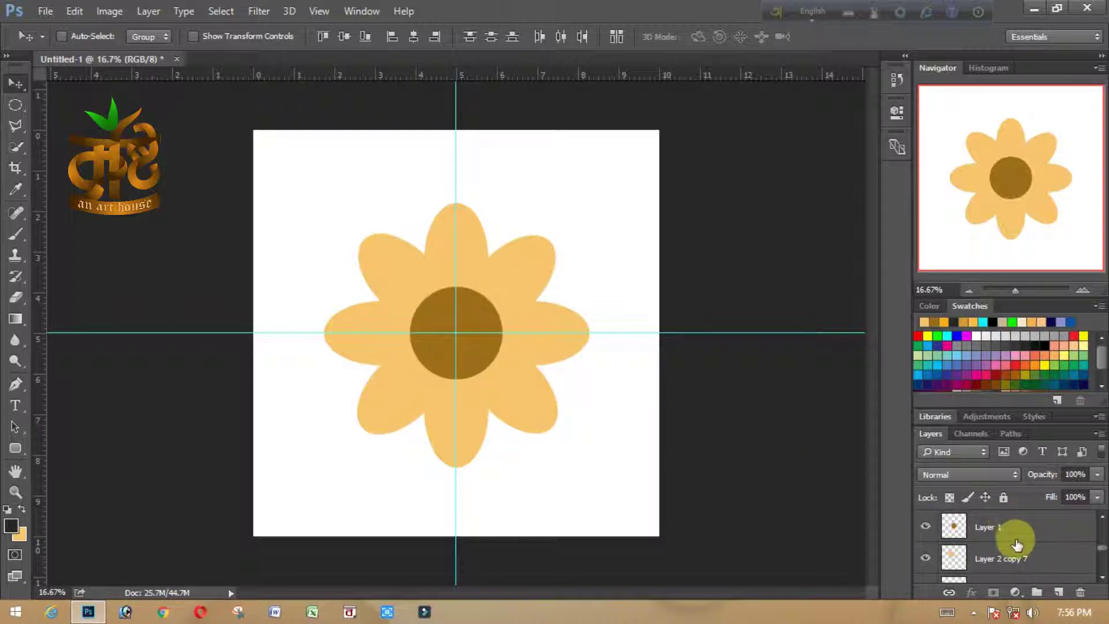
click(1033, 527)
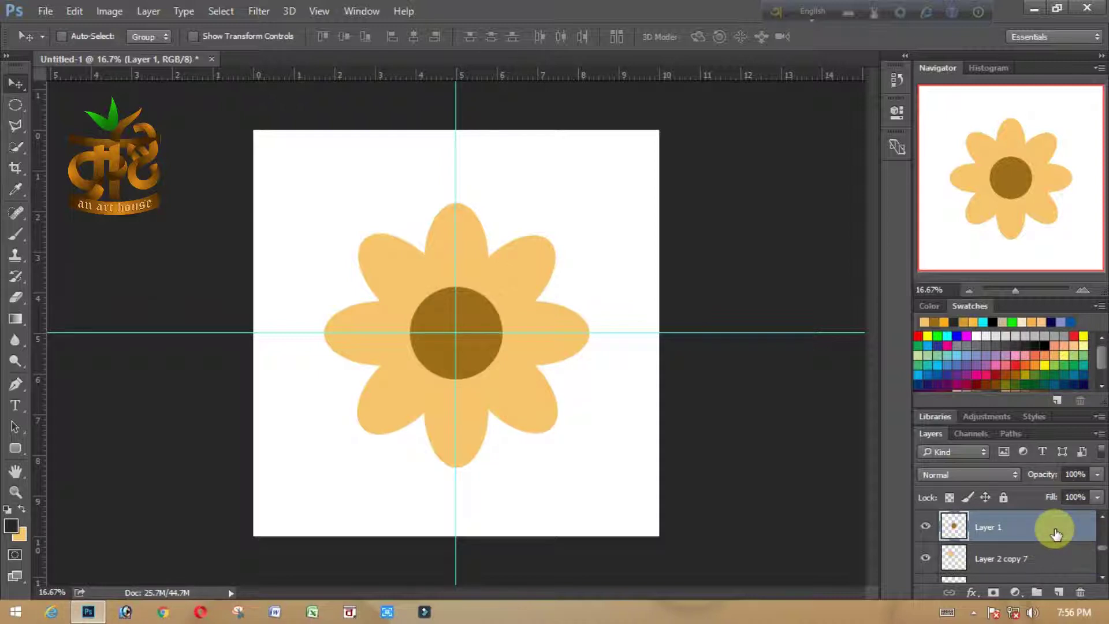
scroll(1089, 554, down, 2)
scroll(1097, 569, down, 2)
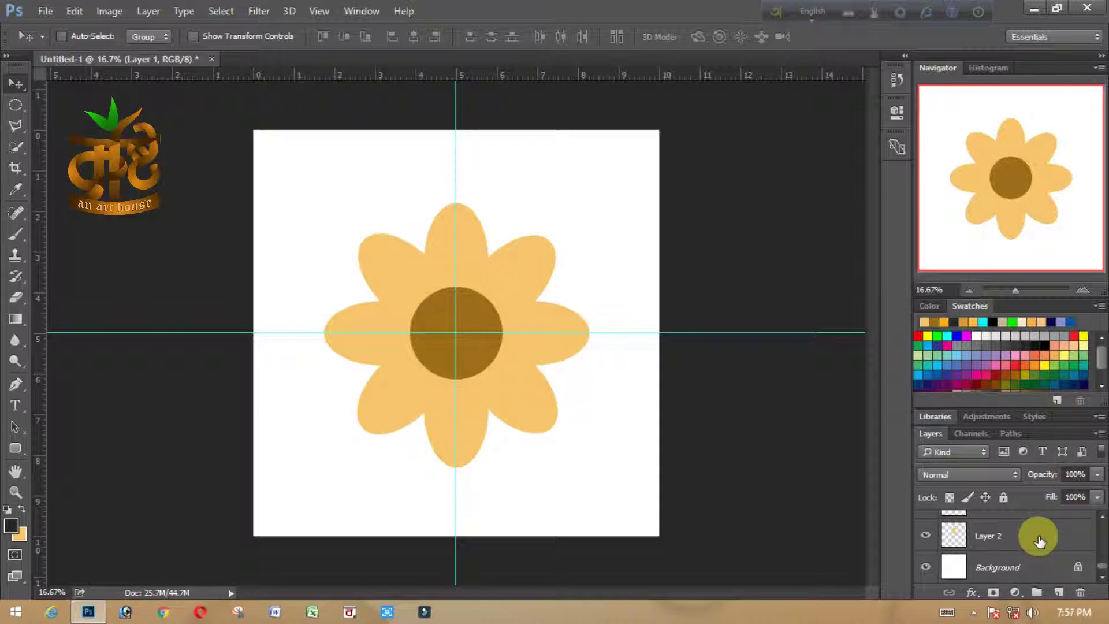
shift+click(1038, 540)
- Gather the original layers into a hidden Group 1, then select Layer 1 copy
drag(1038, 540, 1036, 592)
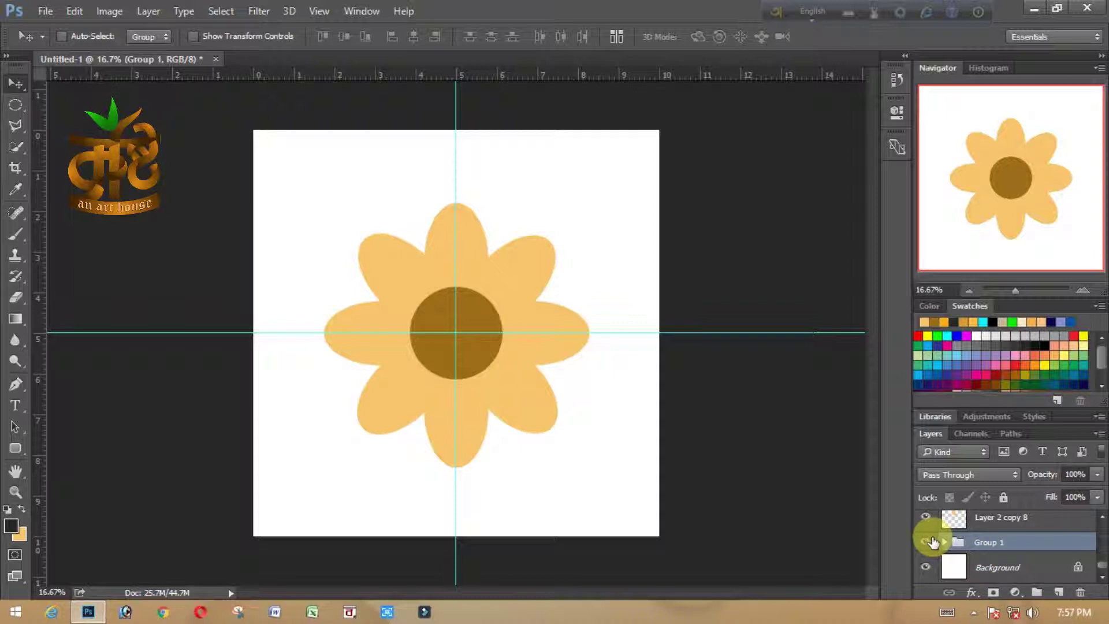
click(928, 541)
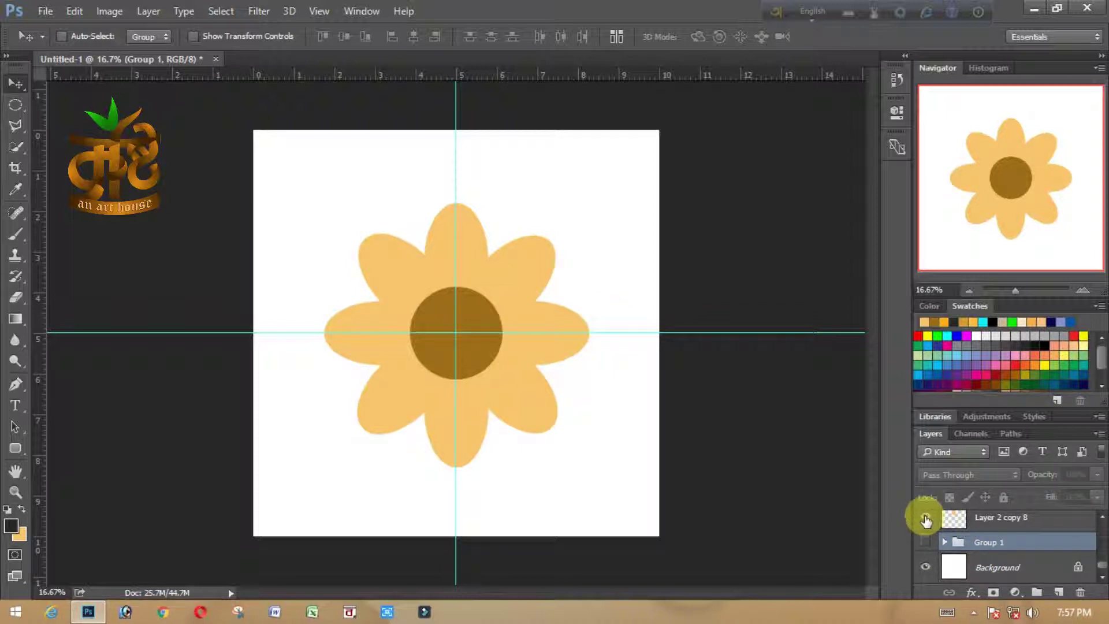
scroll(927, 526, up, 3)
scroll(927, 539, up, 2)
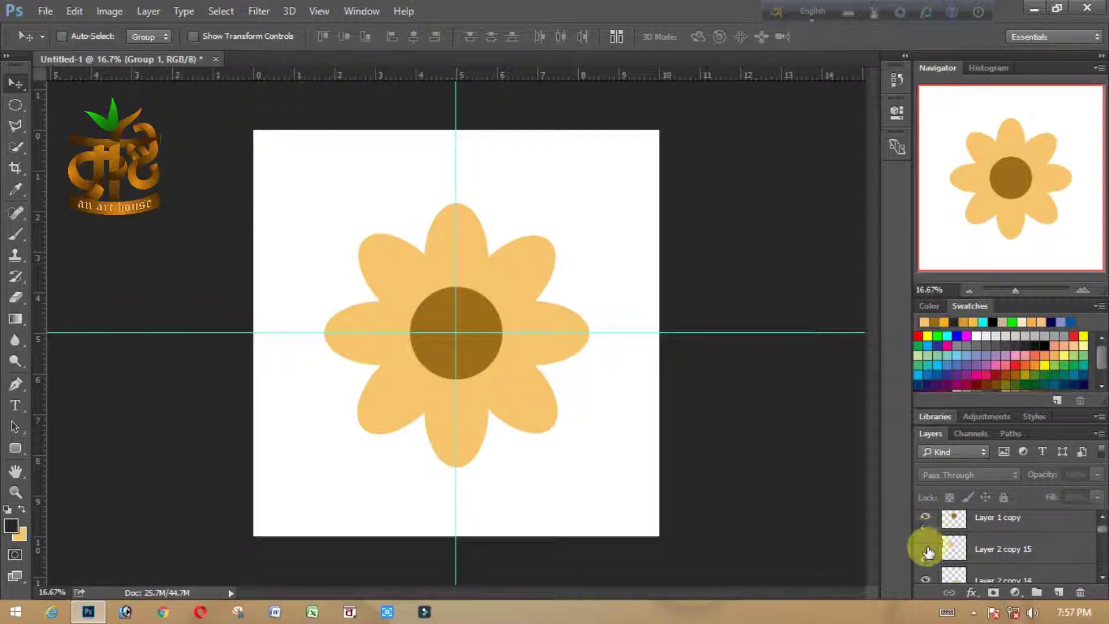
scroll(927, 549, down, 5)
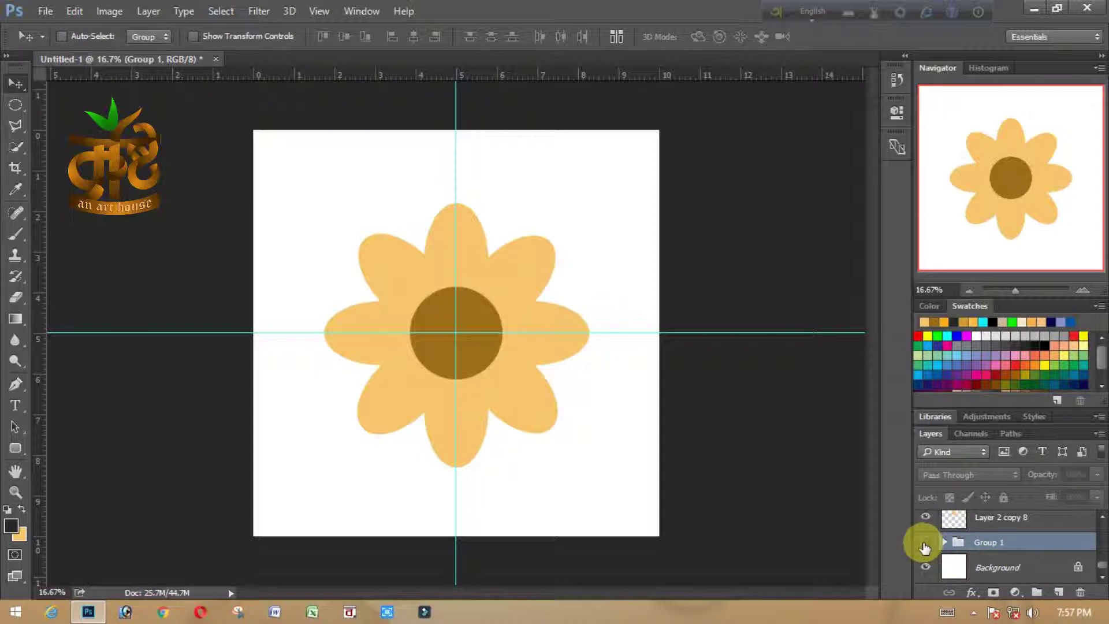
scroll(952, 534, up, 5)
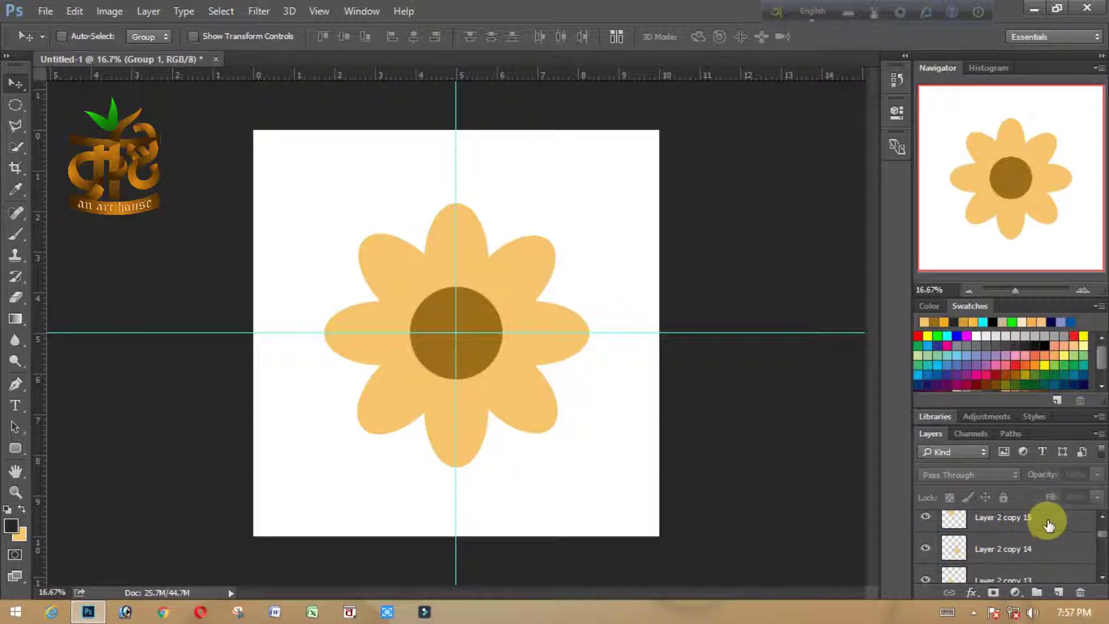
scroll(1048, 524, up, 1)
click(1030, 528)
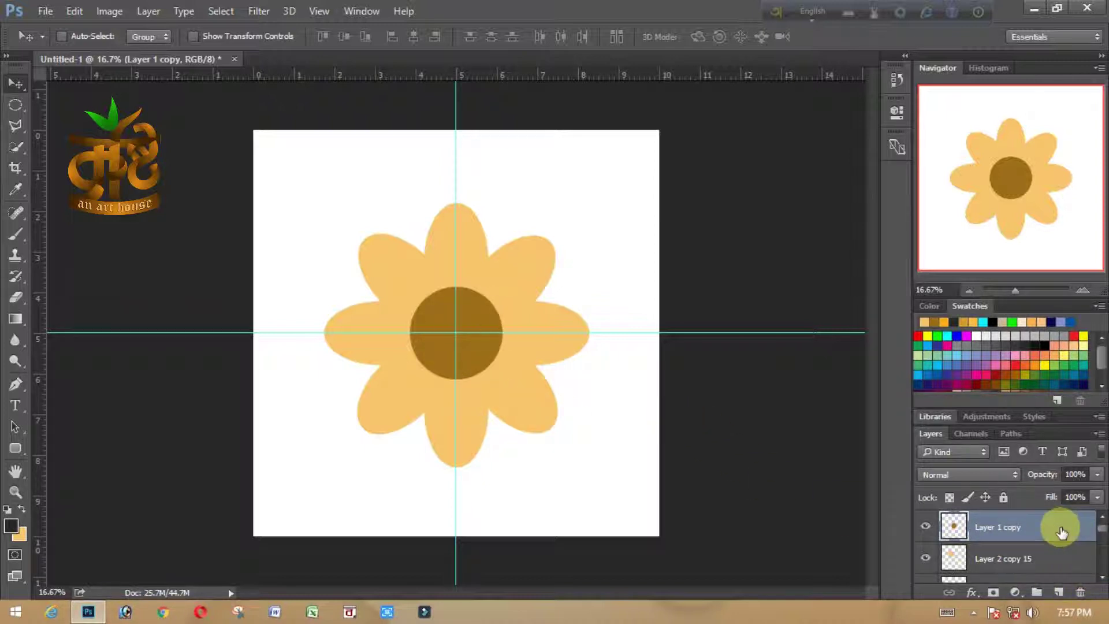
- Give Layer 1 copy a Color Overlay in golden orange ef9e10
double_click(1063, 526)
drag(635, 61, 843, 71)
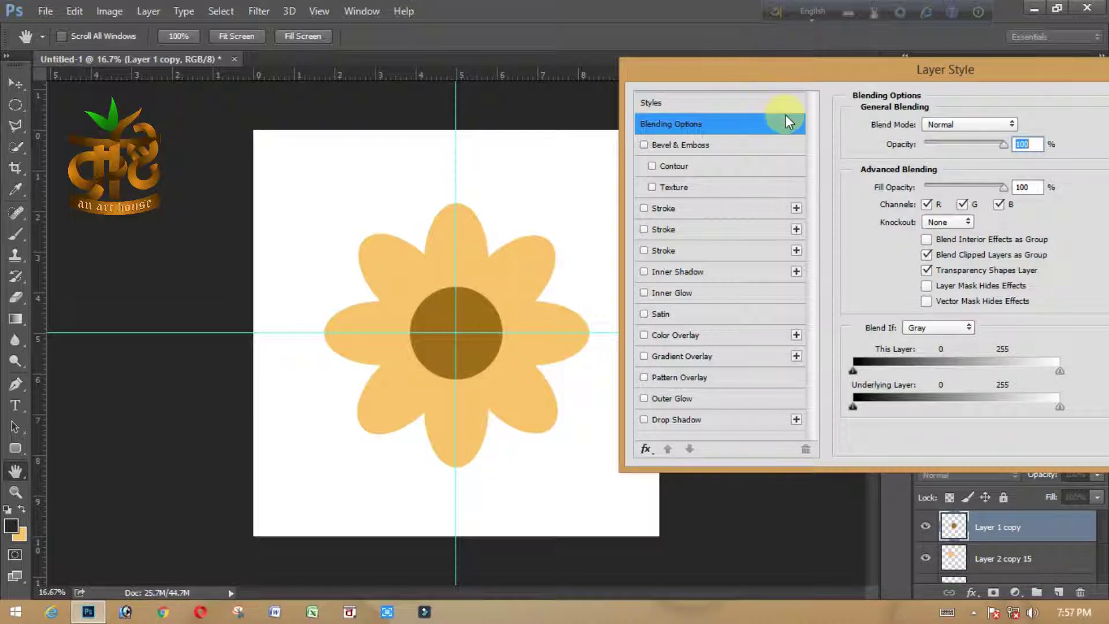
mouse_move(803, 78)
mouse_down()
mouse_move(872, 132)
mouse_move(851, 85)
mouse_up()
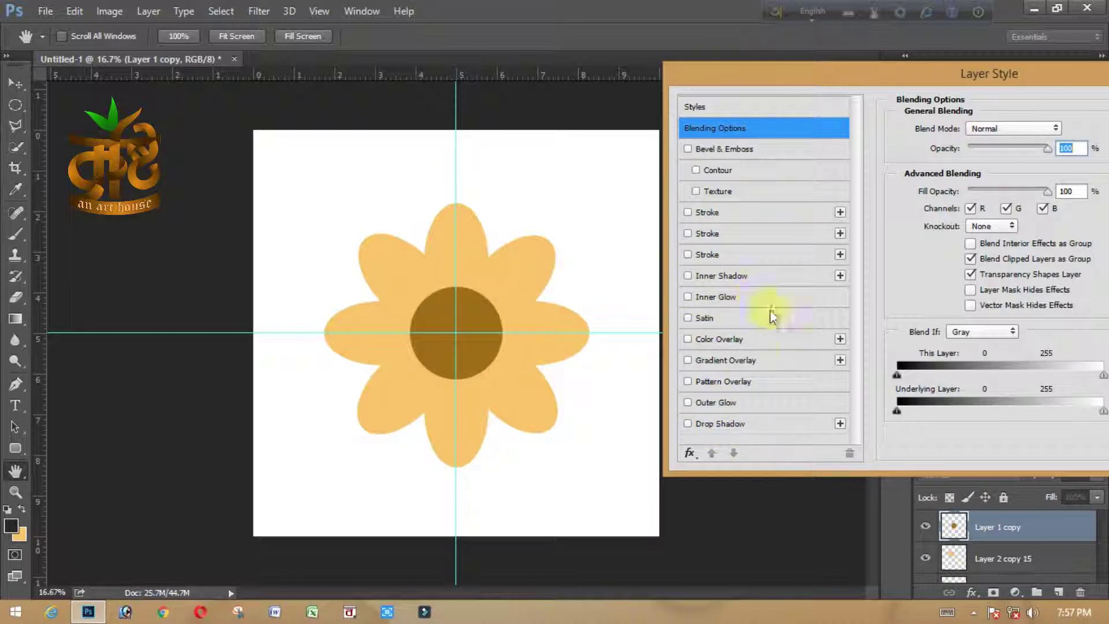
click(754, 344)
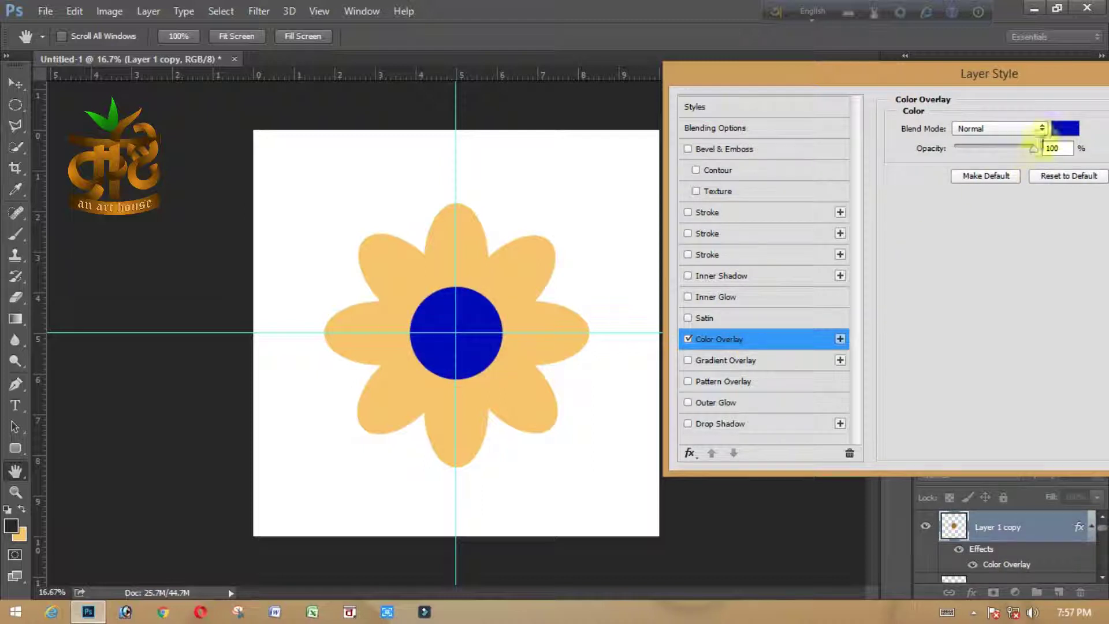
click(1064, 128)
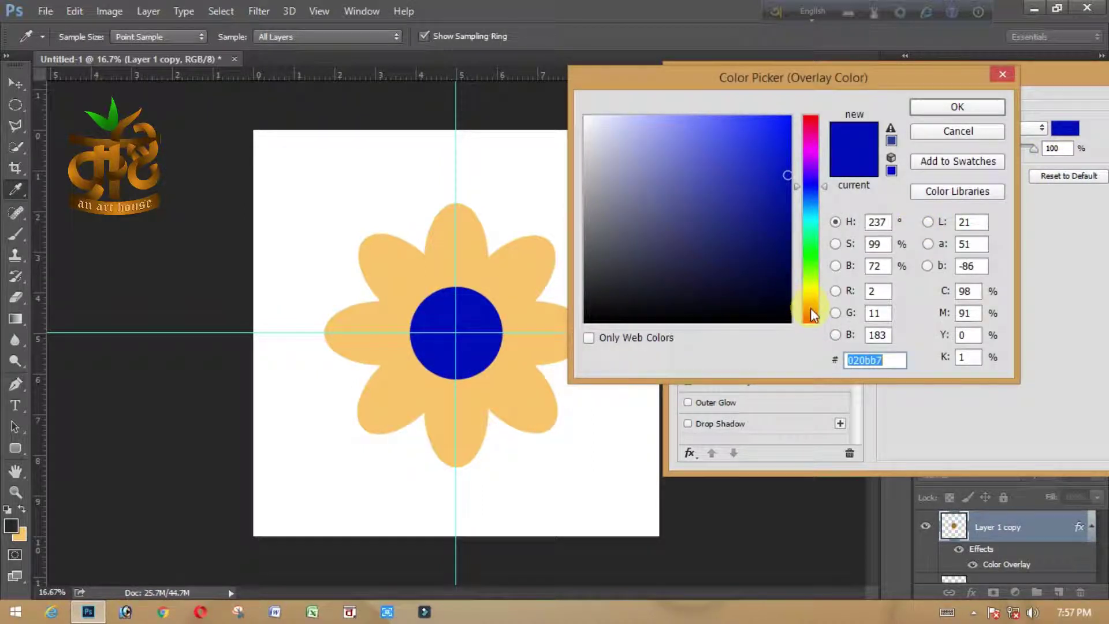
click(809, 307)
drag(813, 296, 812, 300)
drag(780, 151, 778, 129)
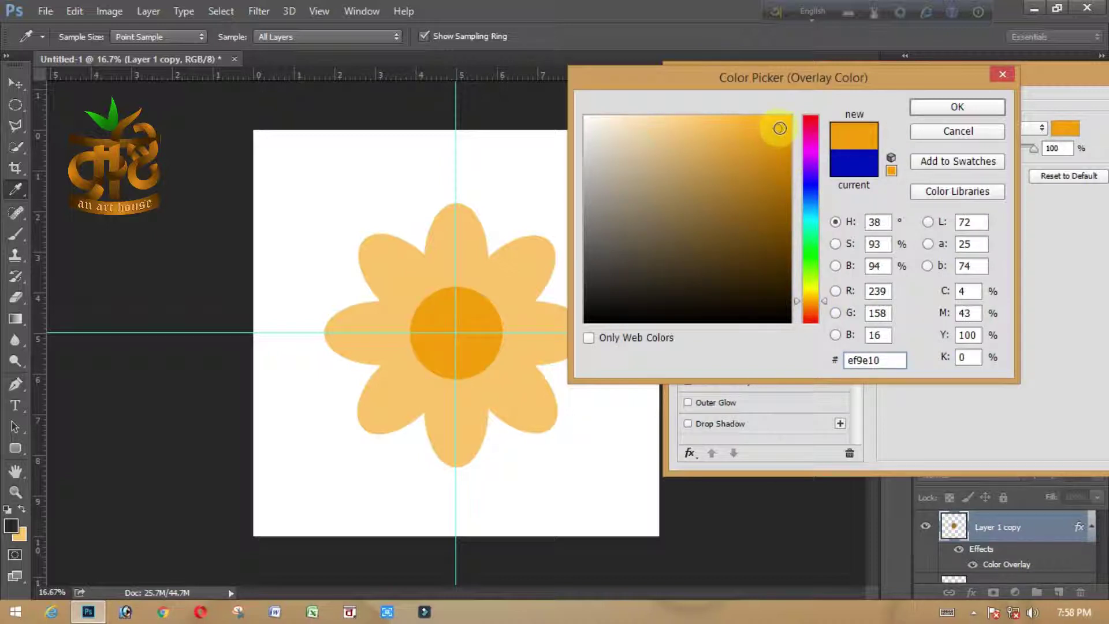
click(946, 110)
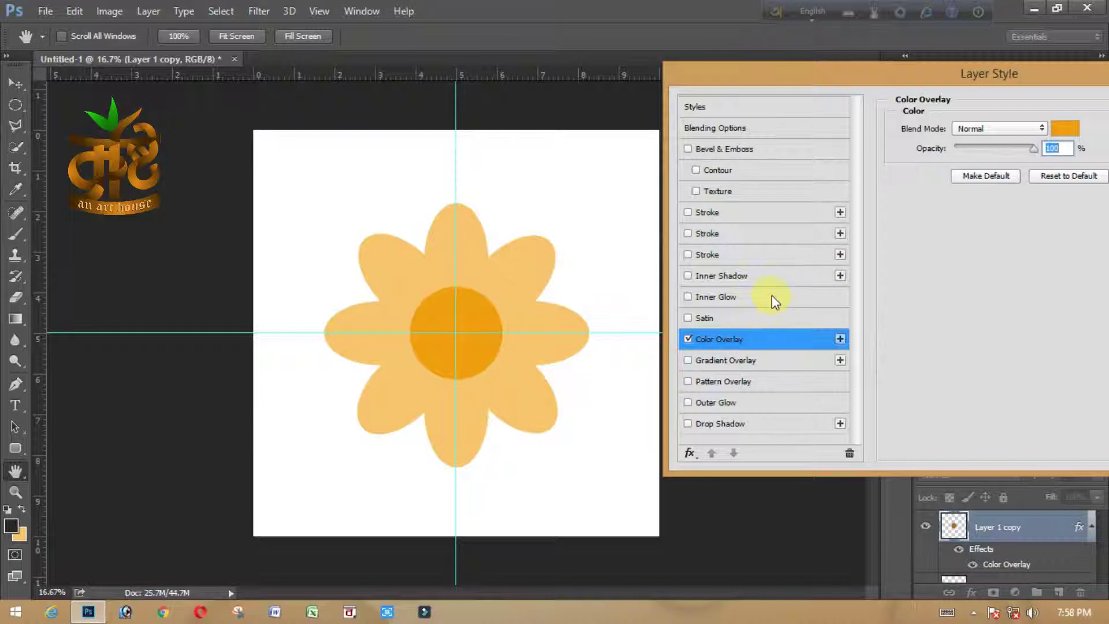
- Add a near-black Inner Glow in Normal blend mode to the centre layer
click(715, 296)
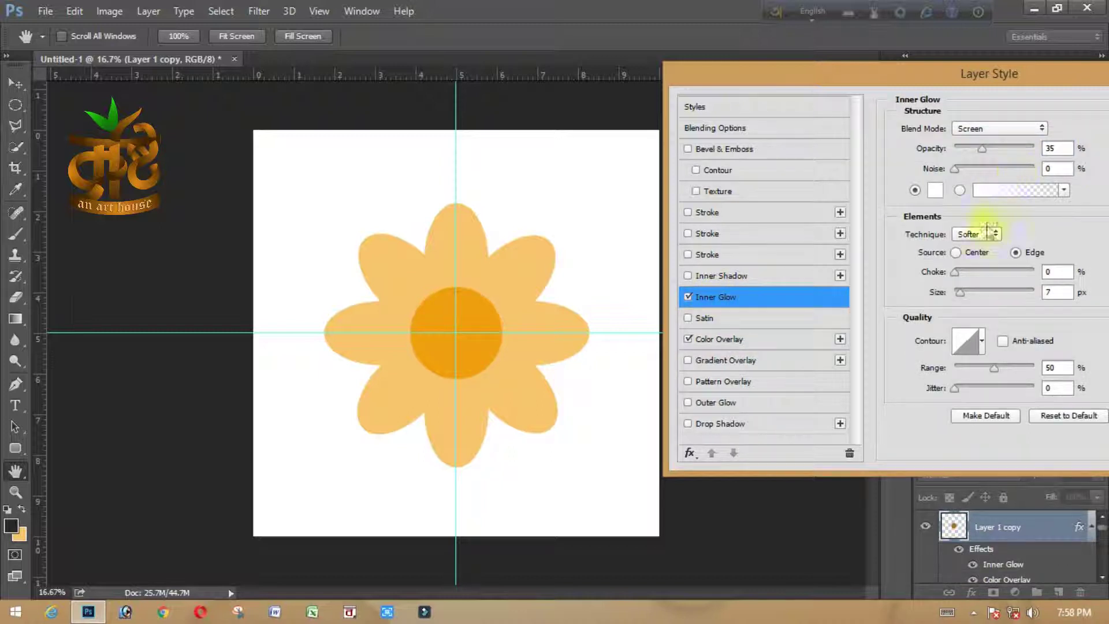
click(930, 188)
click(658, 284)
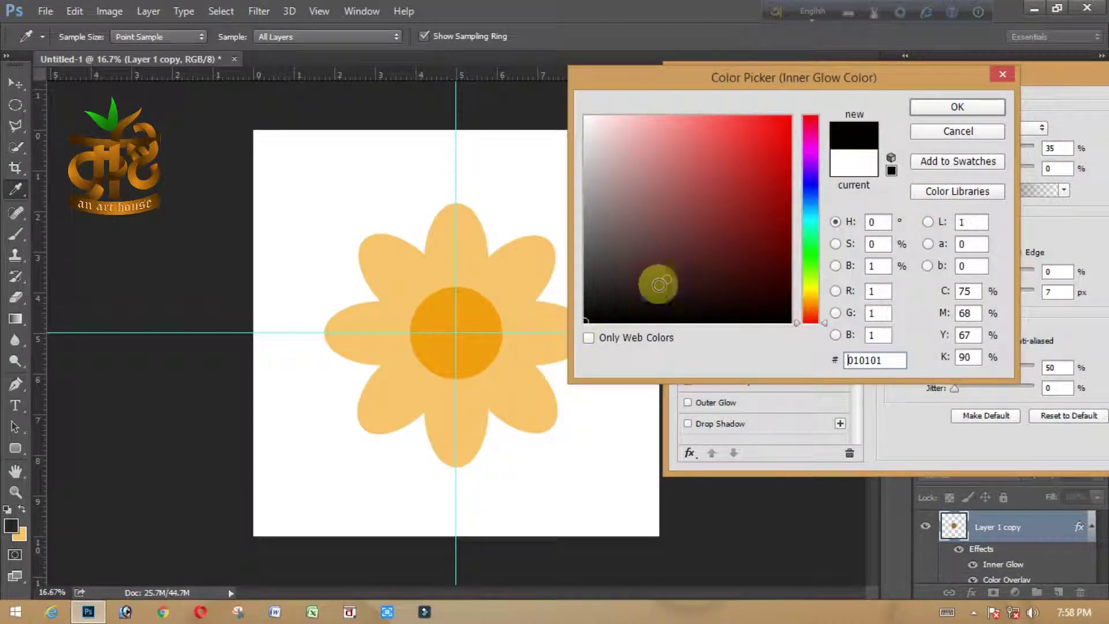
click(948, 107)
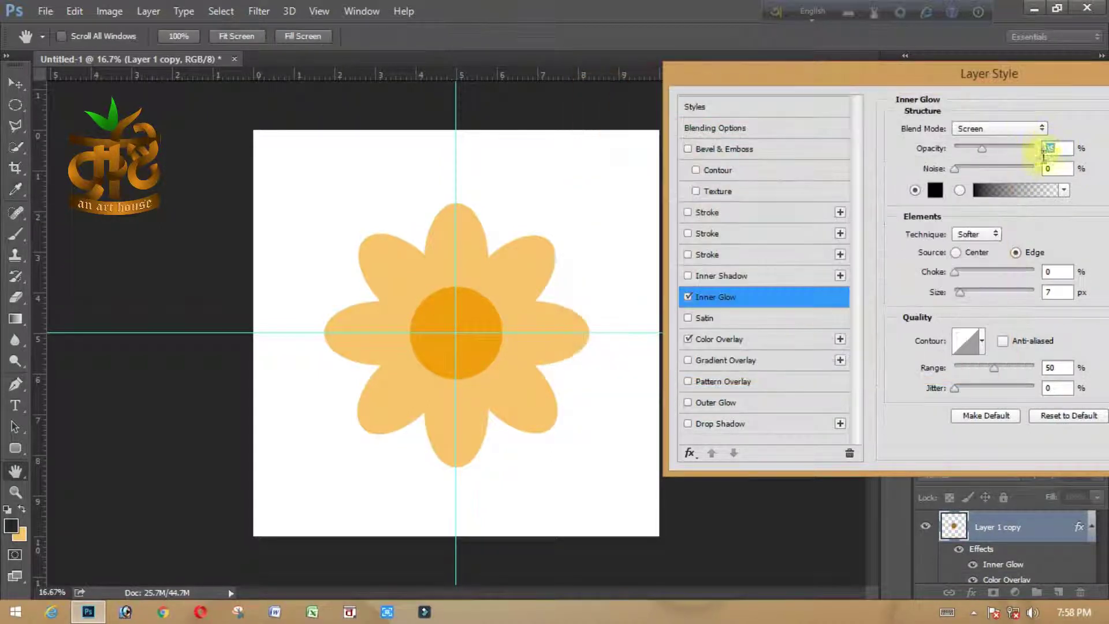
click(994, 127)
click(989, 141)
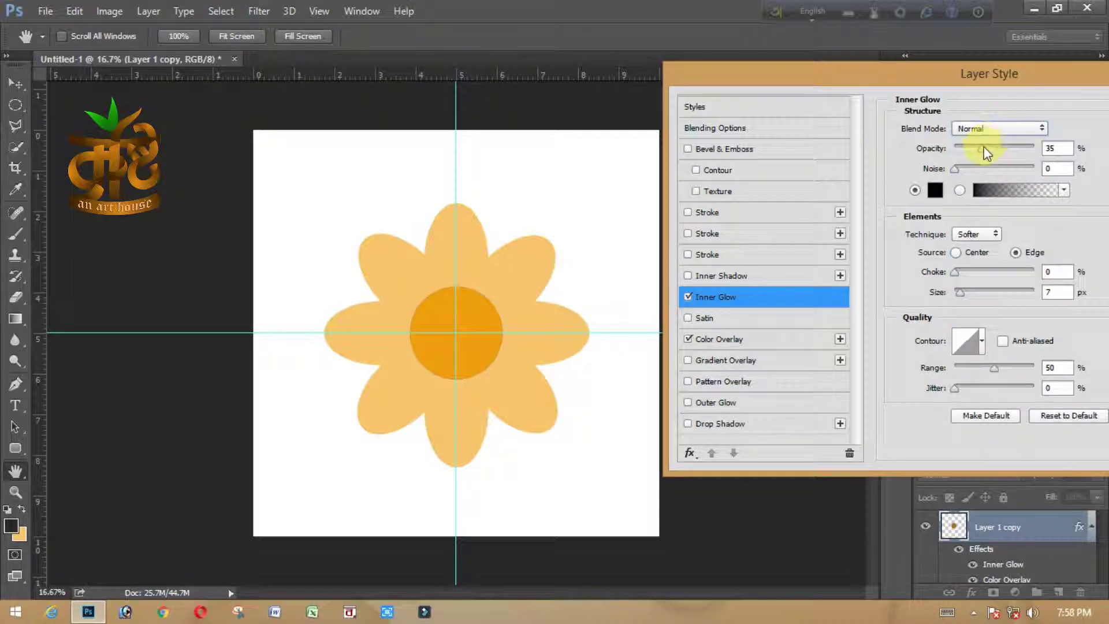
- Tune the inner glow to 38% opacity and 103 px size, then apply it
drag(982, 148, 998, 147)
drag(960, 293, 981, 292)
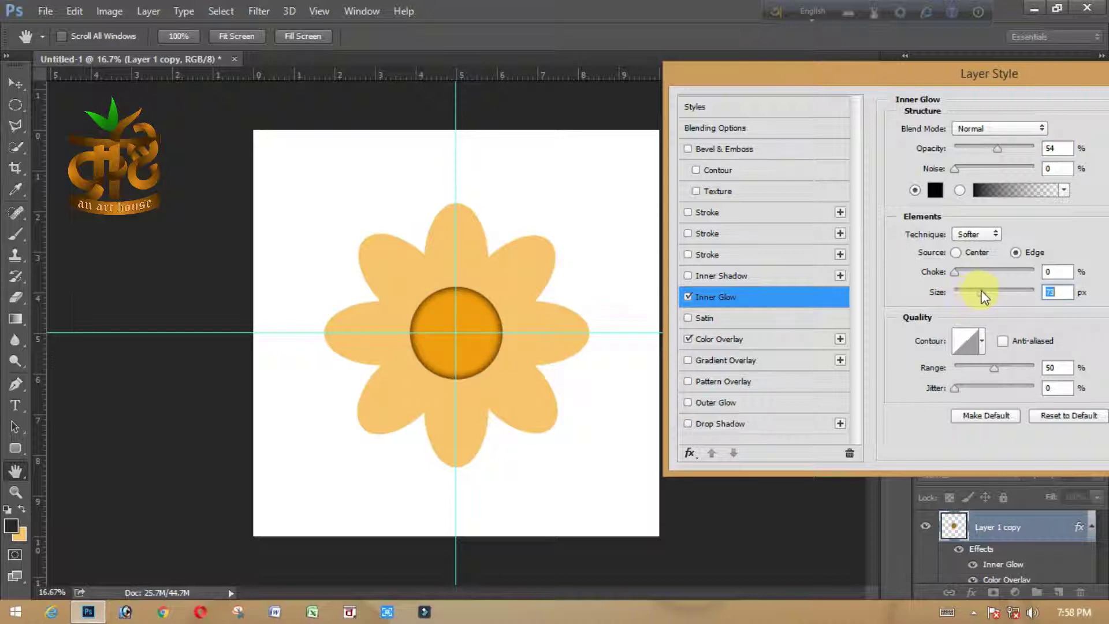
click(955, 273)
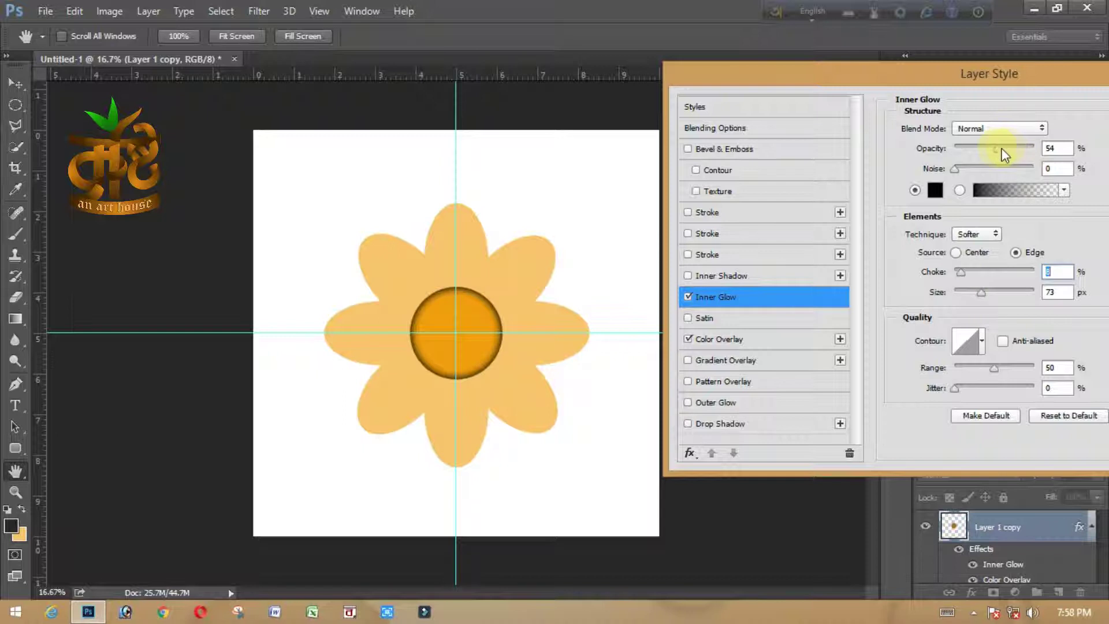
drag(996, 149, 988, 149)
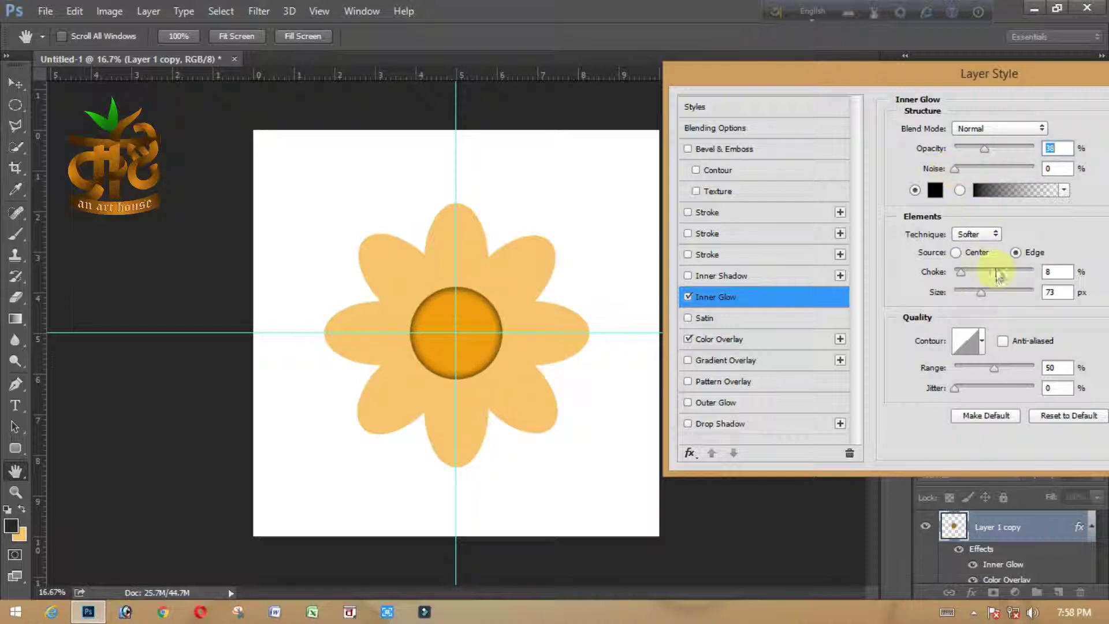
drag(980, 295, 990, 294)
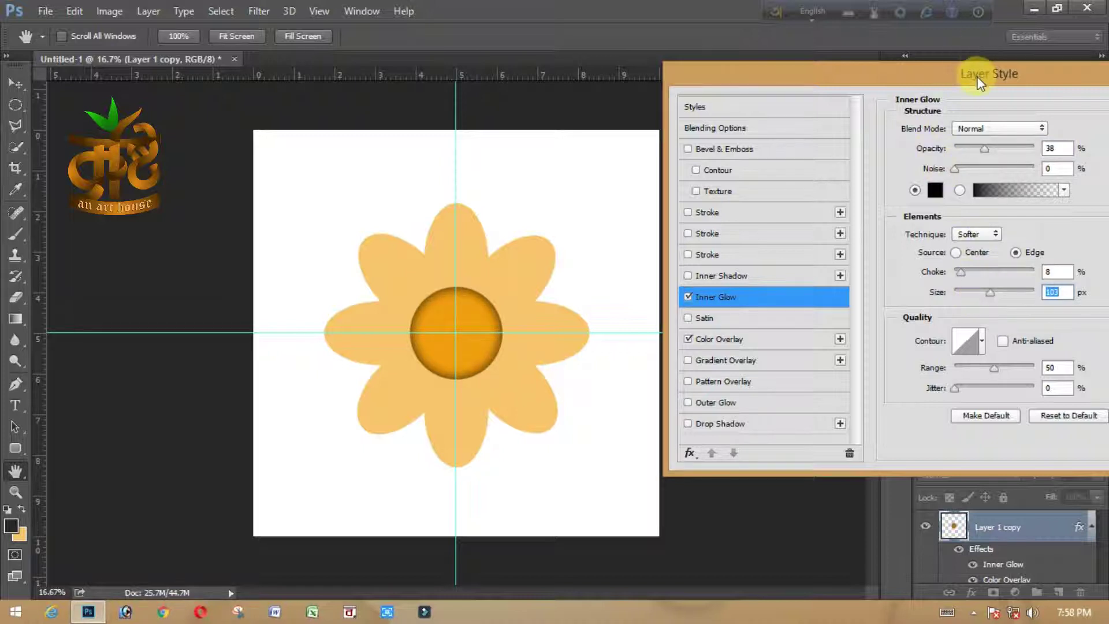
drag(977, 83, 829, 74)
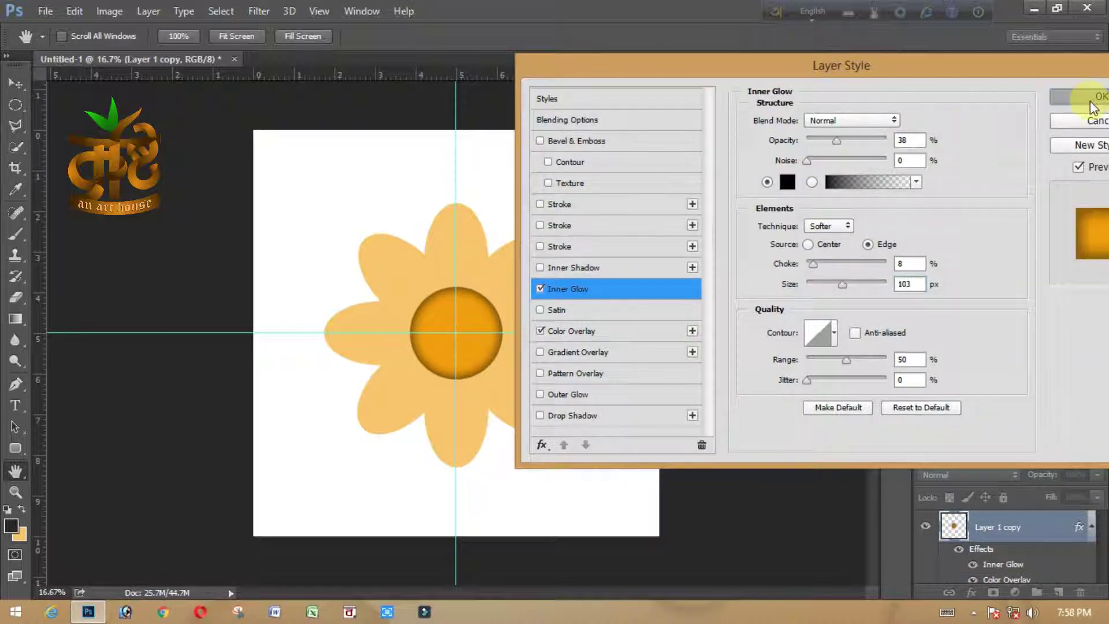
click(1090, 99)
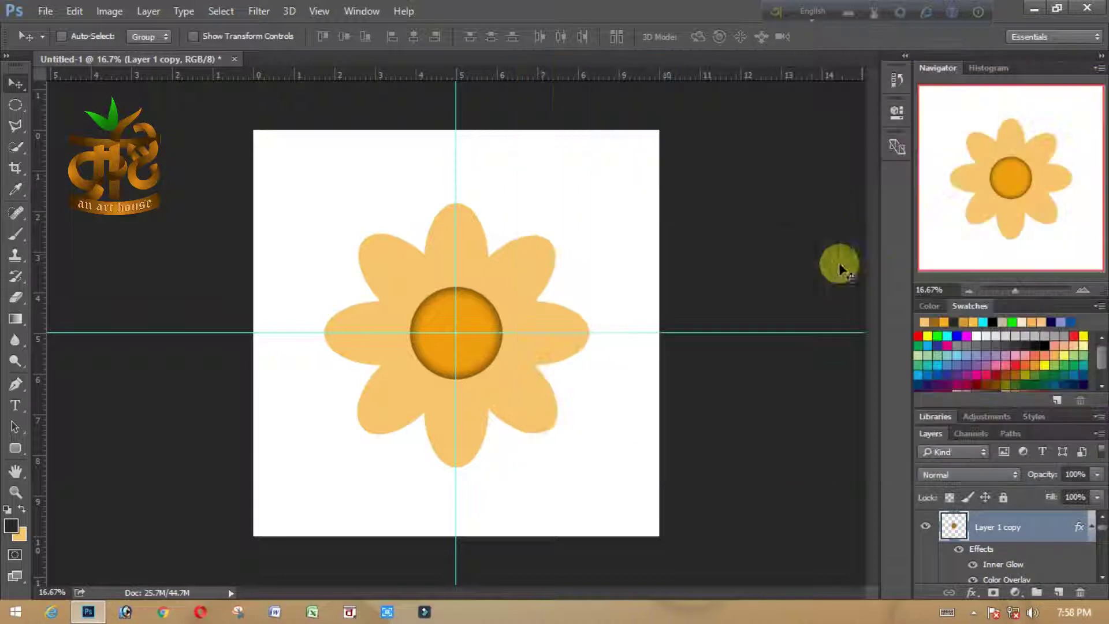
click(1092, 527)
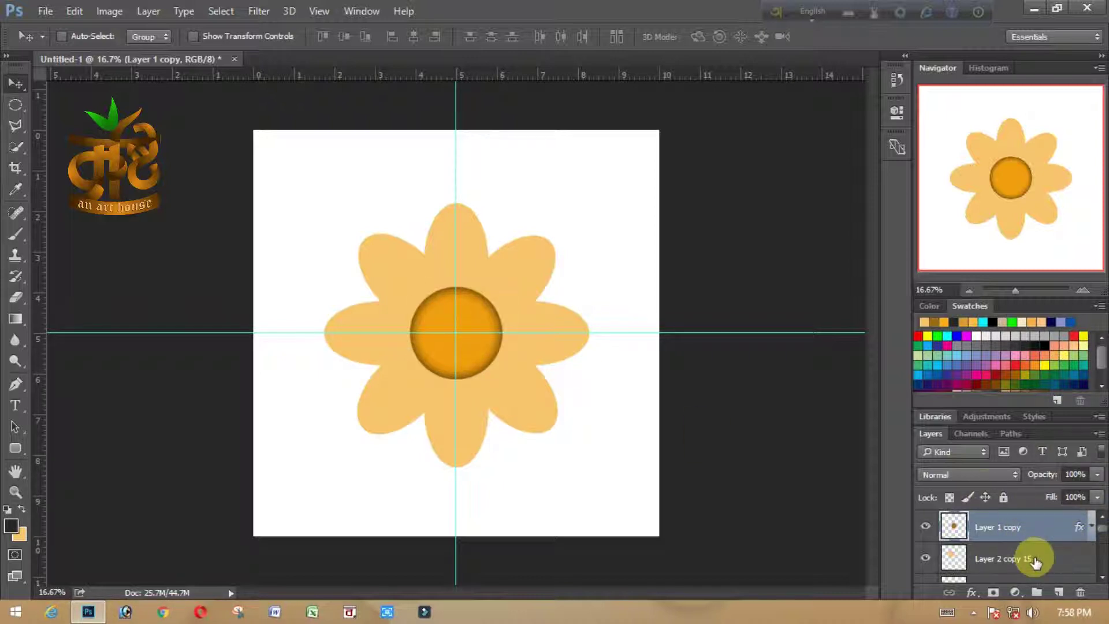
- Create empty Layer 3 above Layer 2 copy 15, just beneath Layer 1 copy
click(1048, 559)
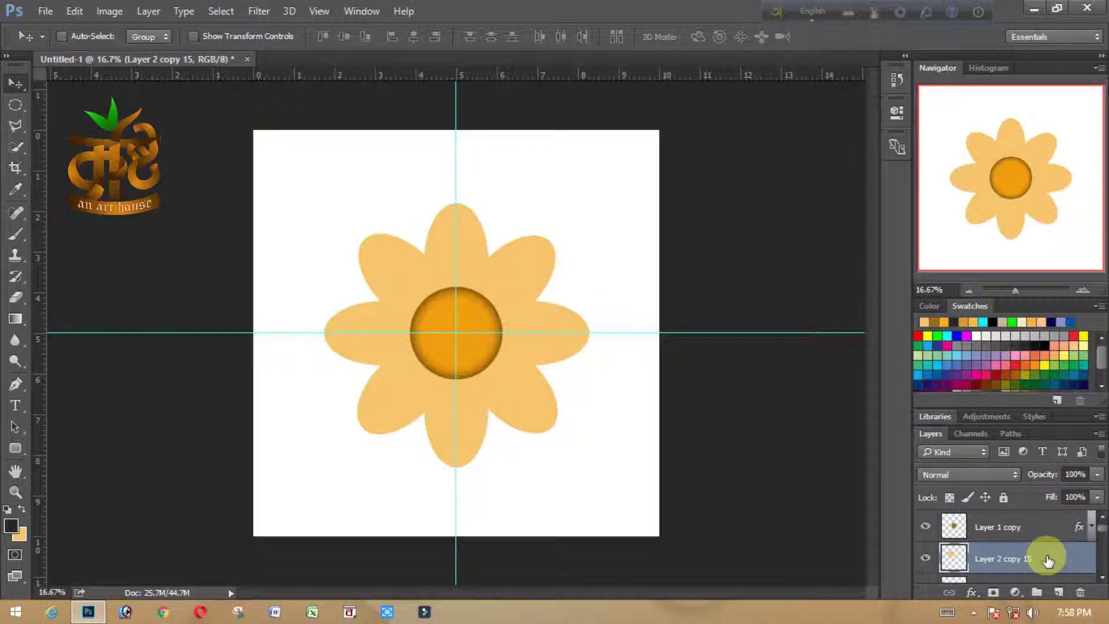
click(1058, 592)
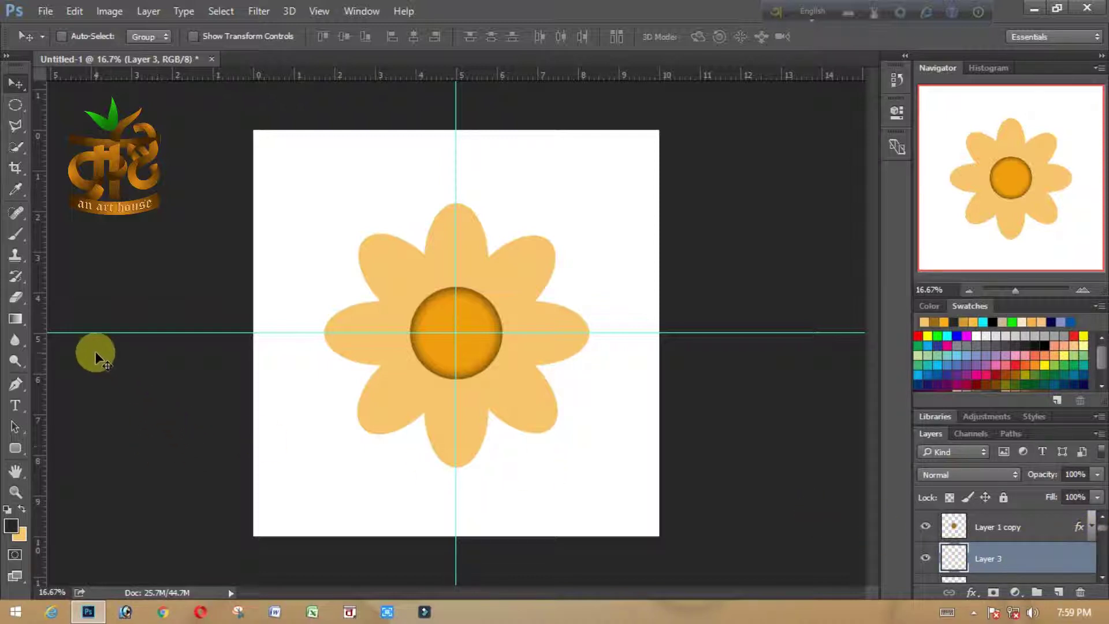
- Pick the Brush tool with foreground colour orange f1b140 sampled from a petal
click(14, 234)
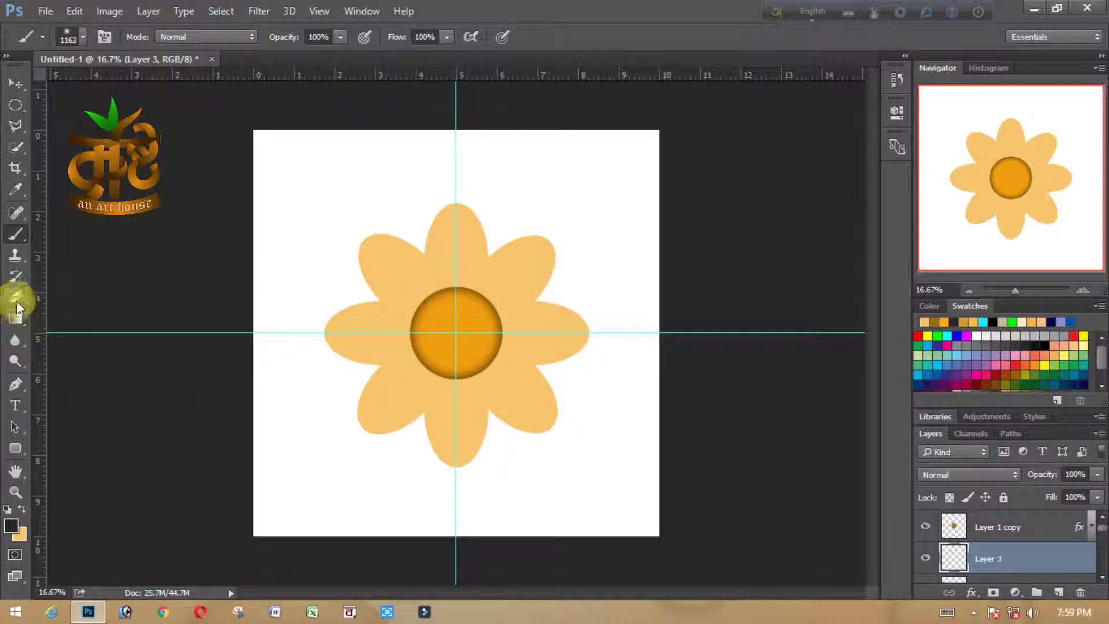
click(11, 526)
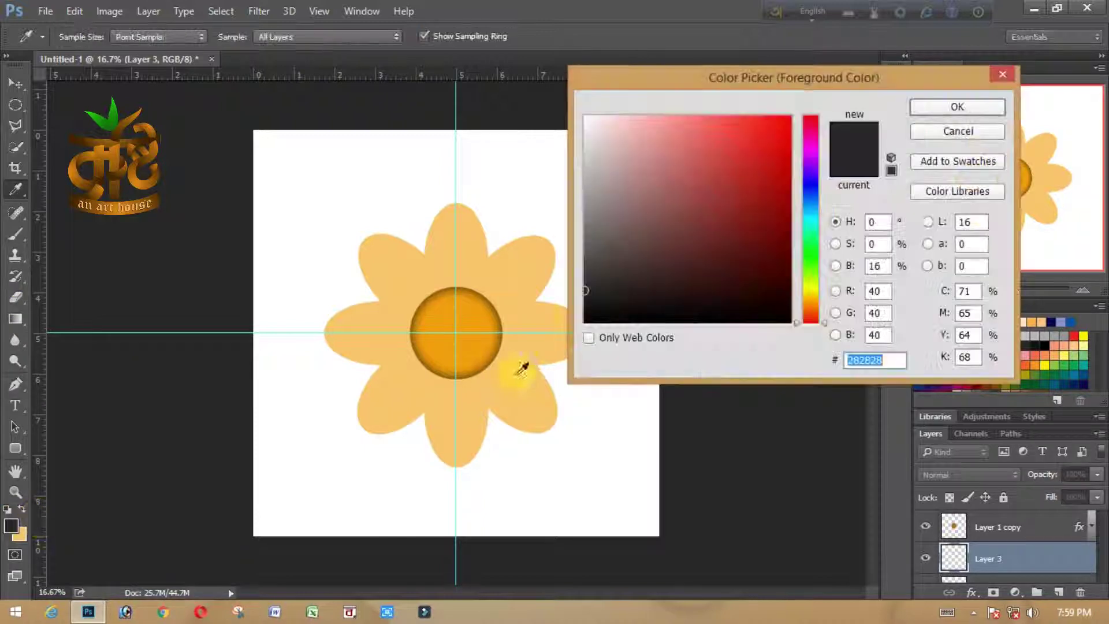
click(514, 267)
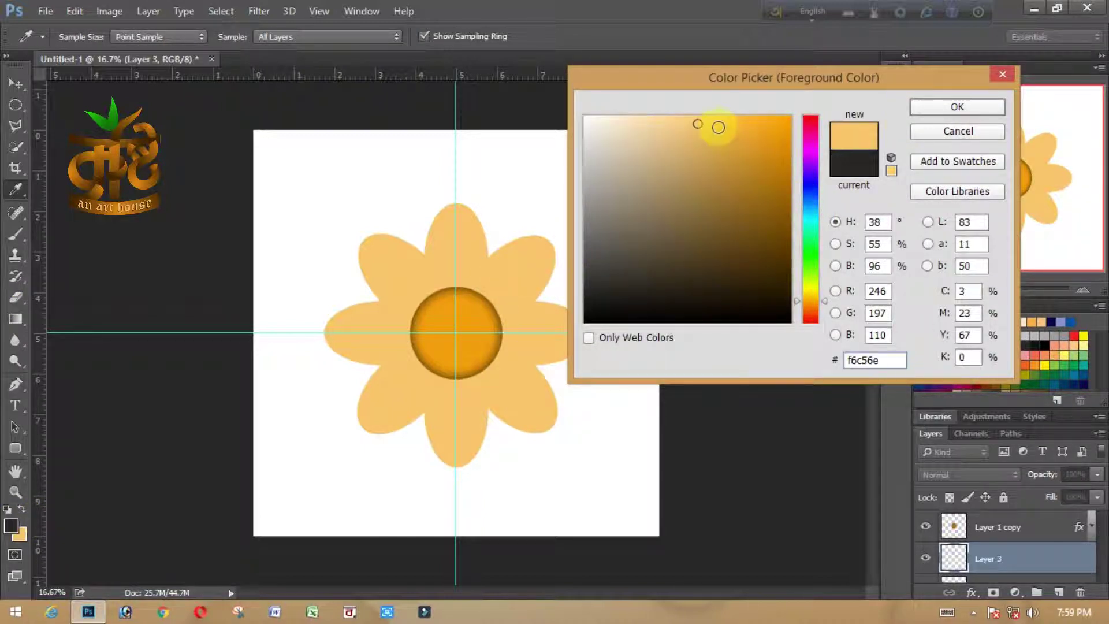
drag(718, 127, 719, 156)
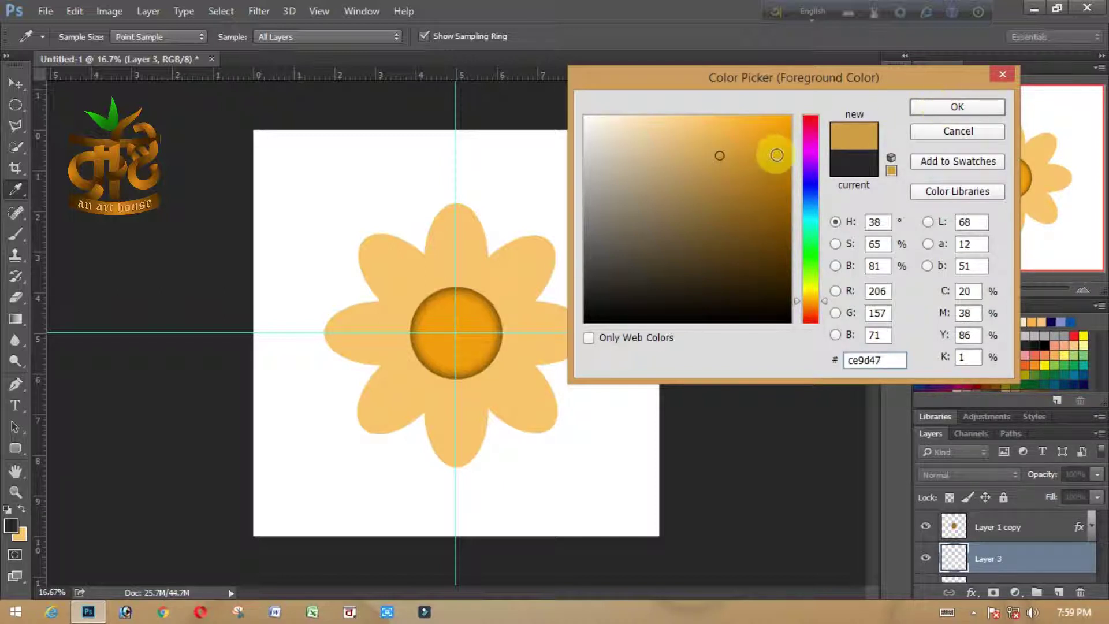
click(730, 129)
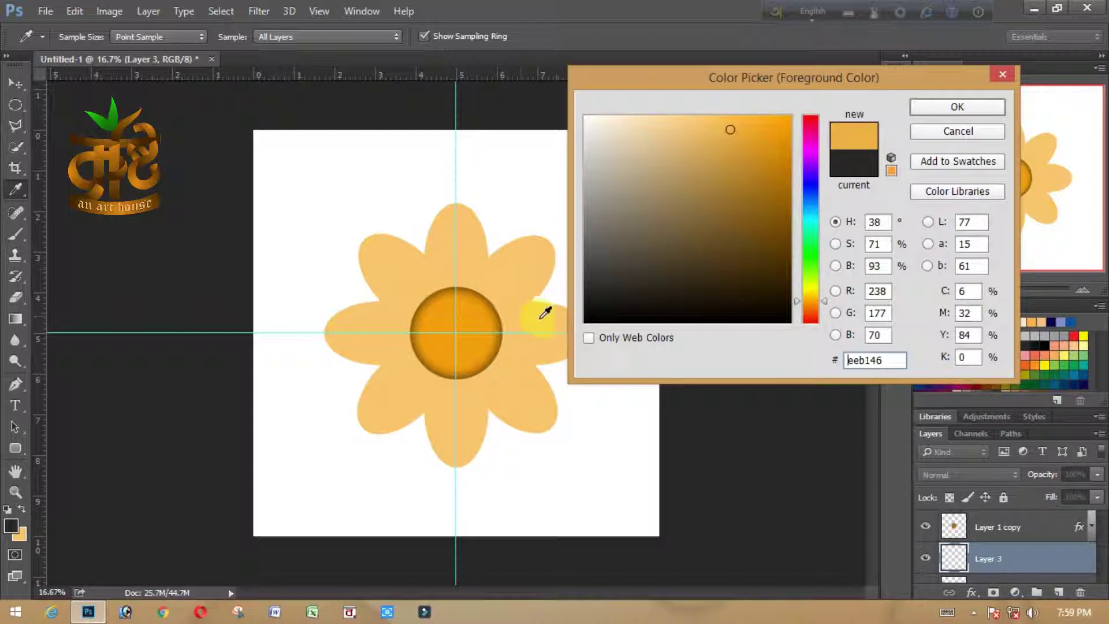
click(736, 144)
click(516, 263)
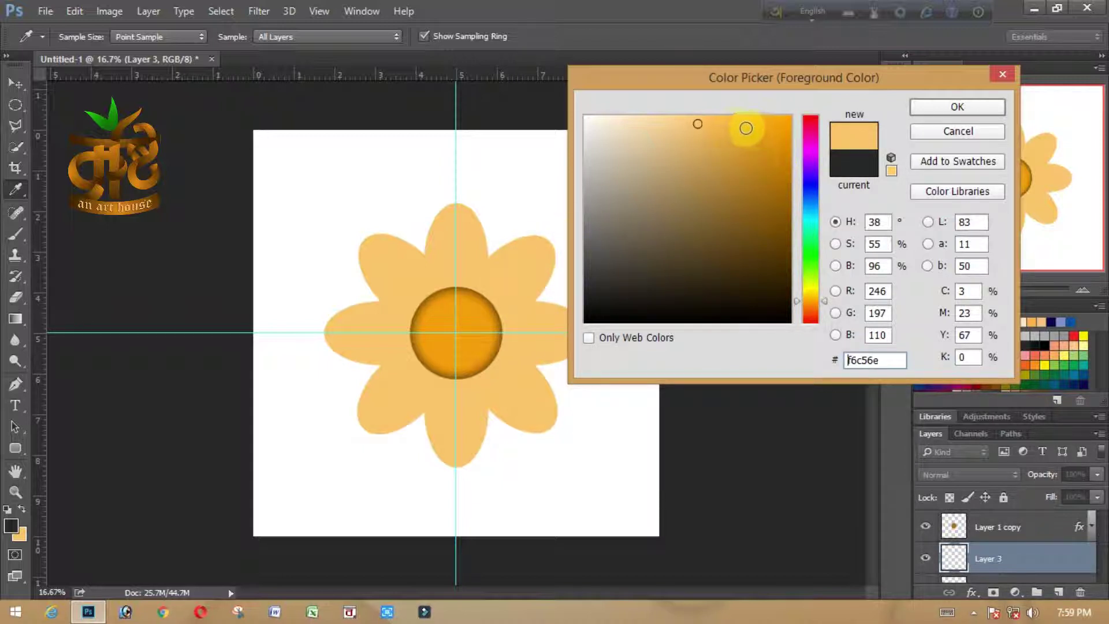
click(736, 127)
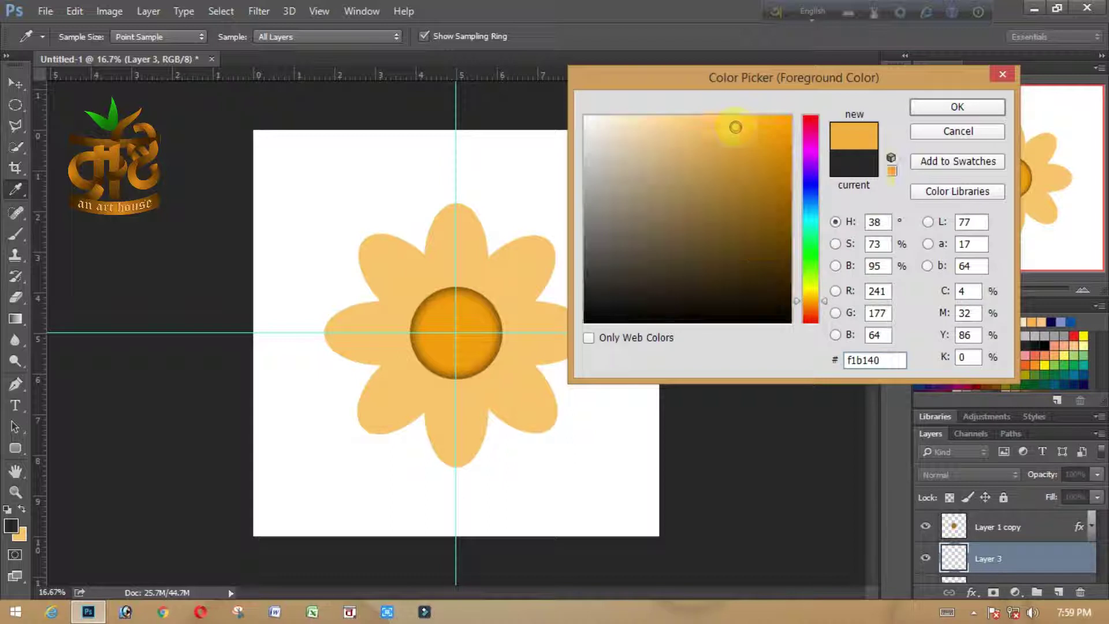
click(938, 106)
key(b)
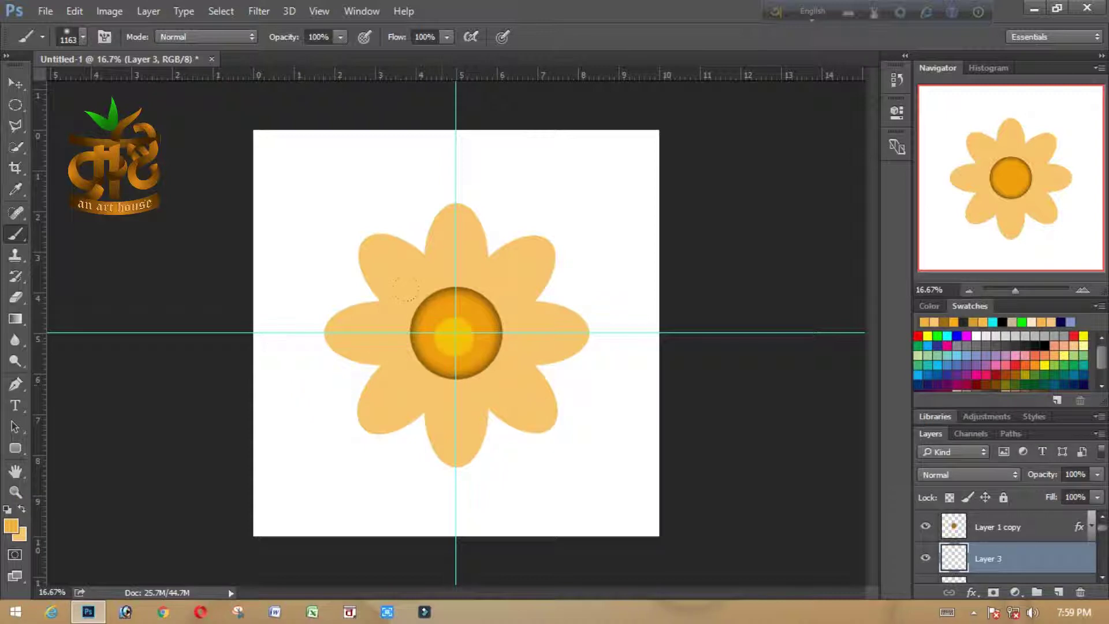
- Set the brush to 1163 px with 0% hardness and undo the test stroke
right_click(456, 332)
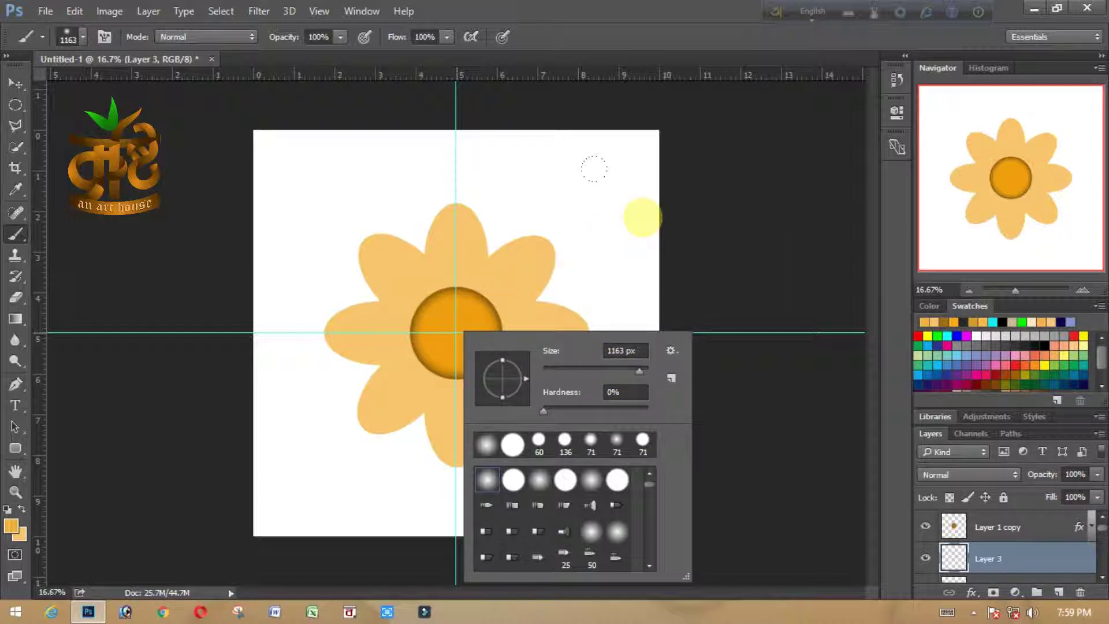
click(722, 243)
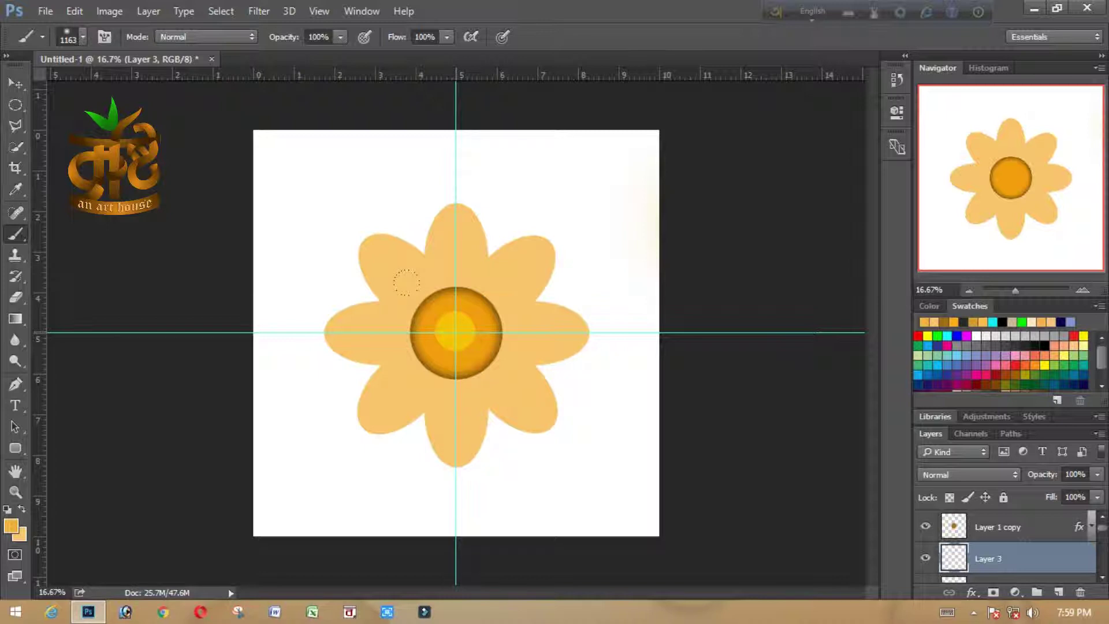
key(ctrl+z)
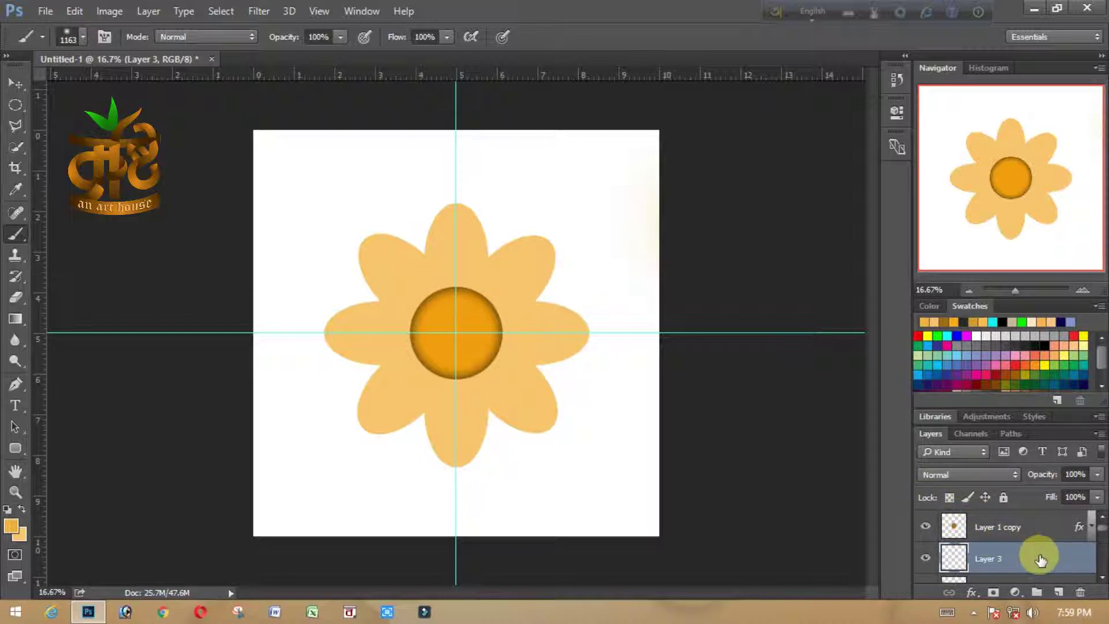
- Check Layer 3's visibility, then brush a soft orange haze around the petals
click(925, 559)
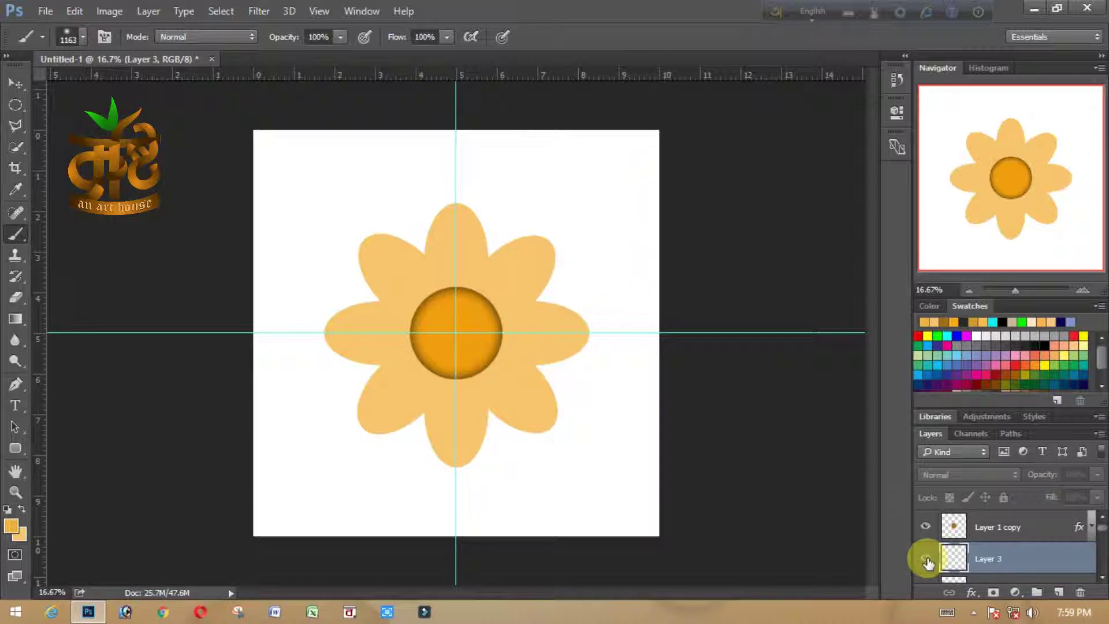
click(925, 559)
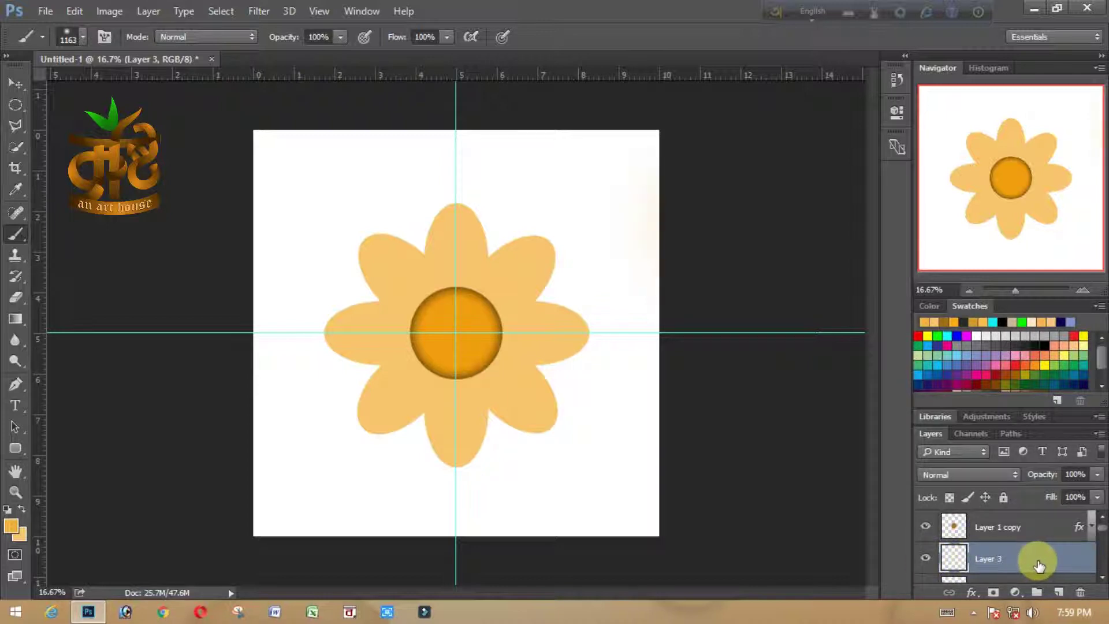
click(444, 335)
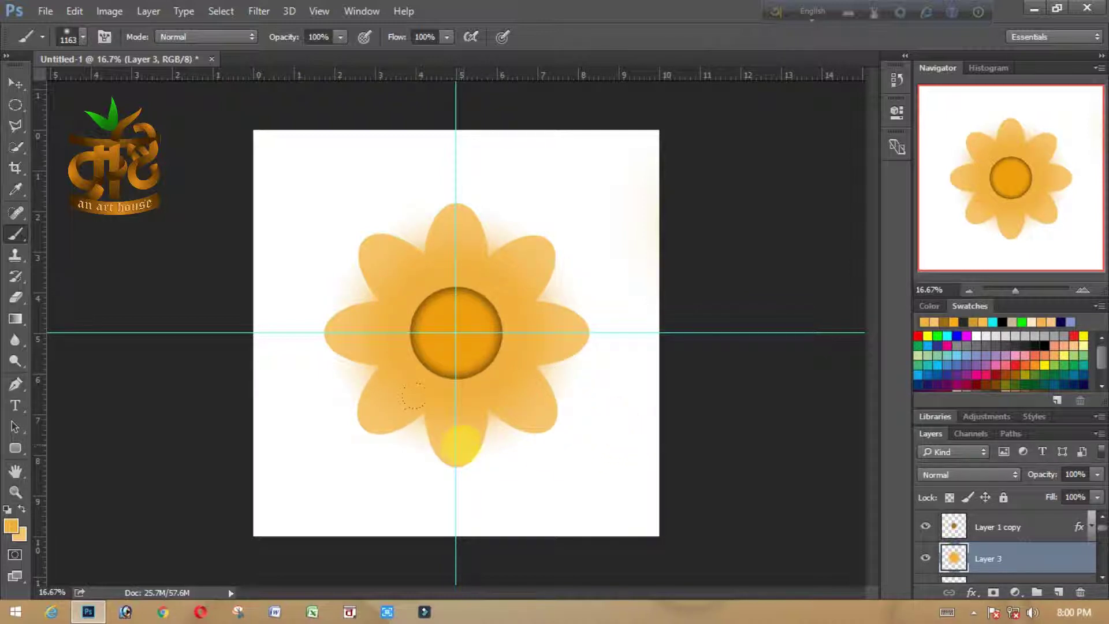
- Switch to darker orange c68c26 and brush deeper shading around the petals
click(13, 529)
drag(730, 183, 751, 162)
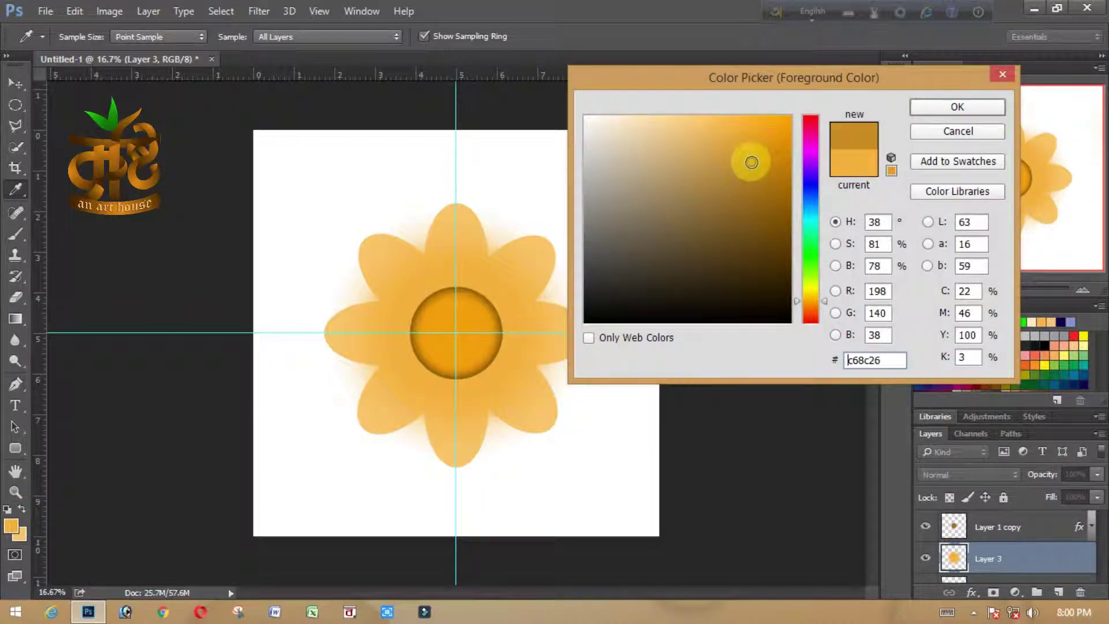
click(924, 107)
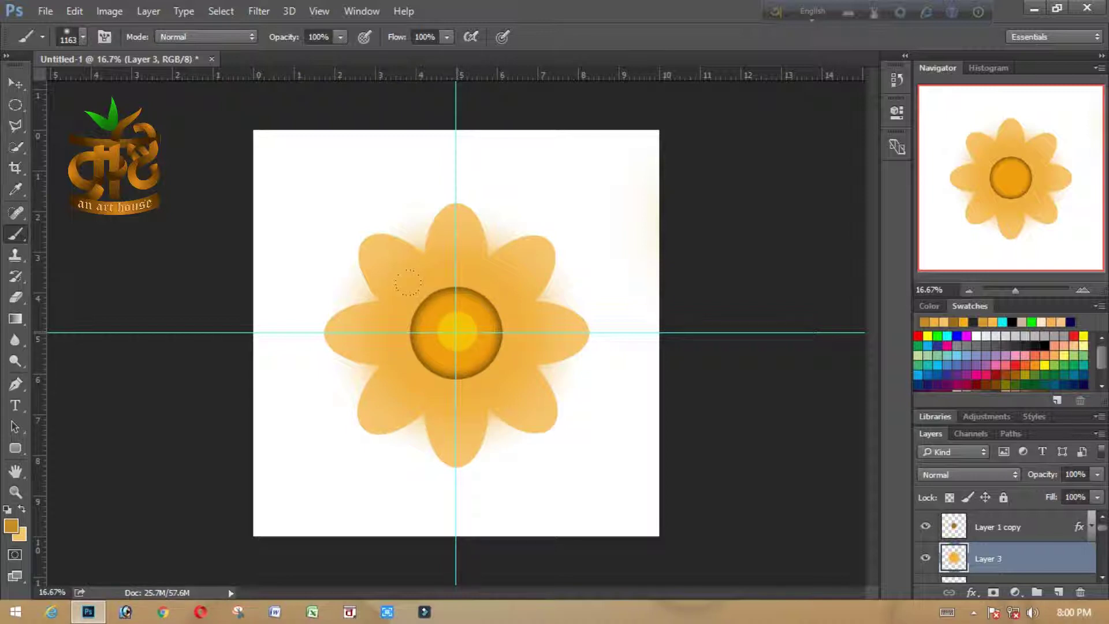
click(408, 282)
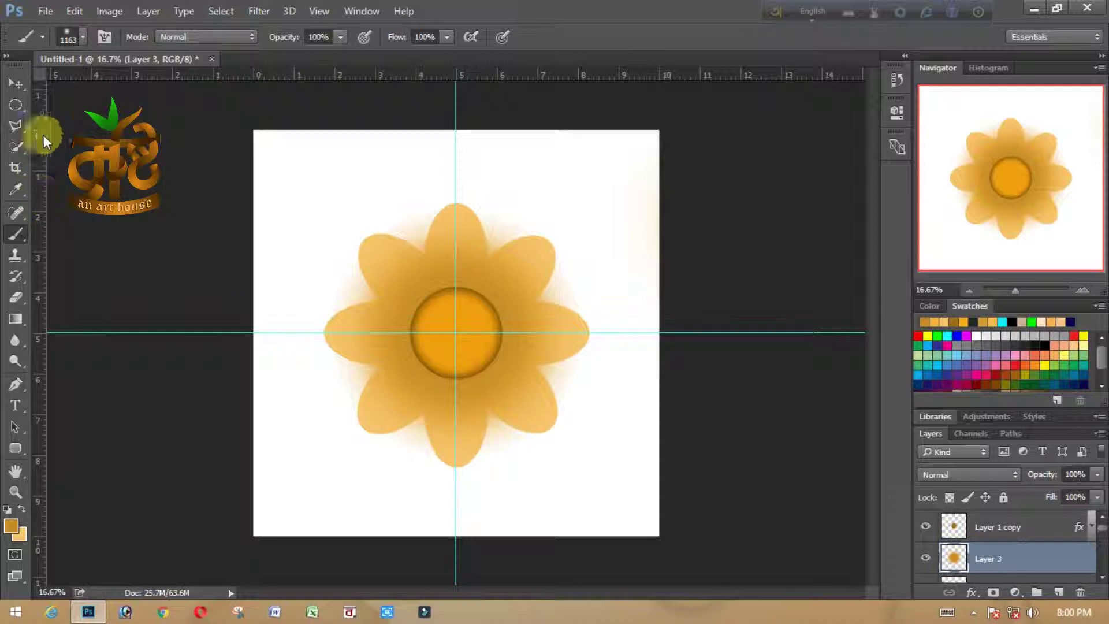
click(16, 82)
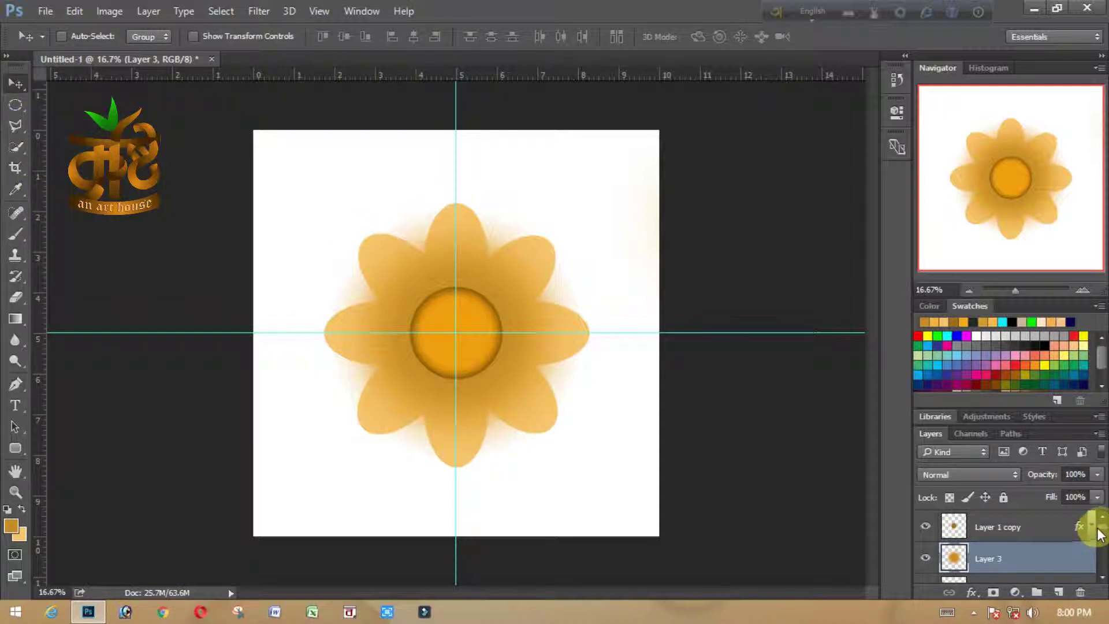
- Select the blurred petal layers from Layer 1 copy to Layer 2 copy 8 and group them as Group 2
click(1048, 526)
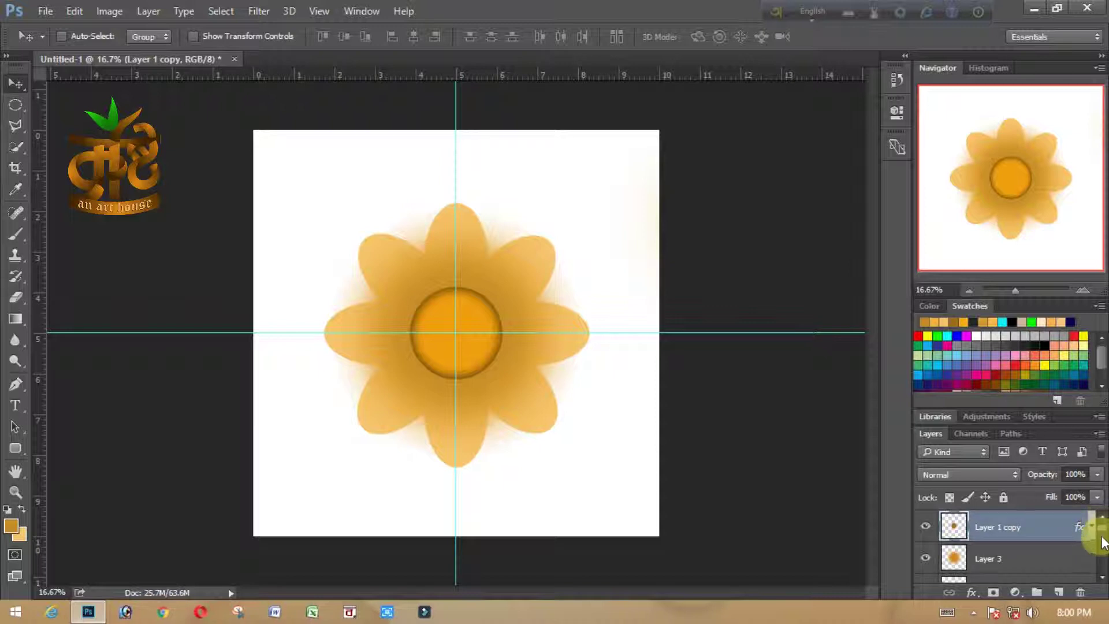
drag(1101, 530, 1101, 572)
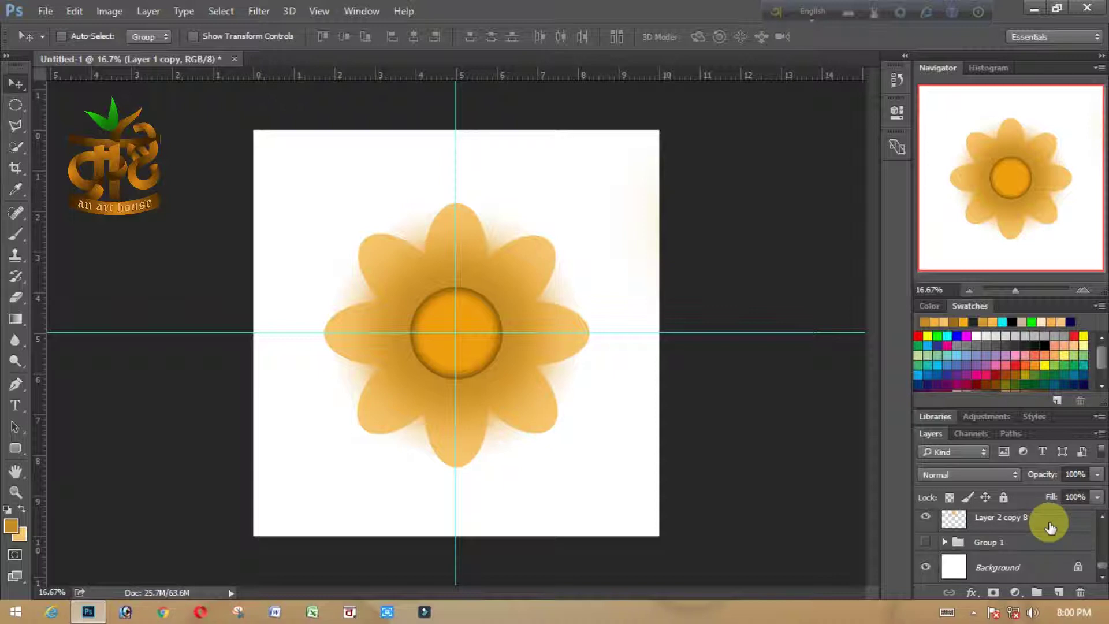
click(1050, 526)
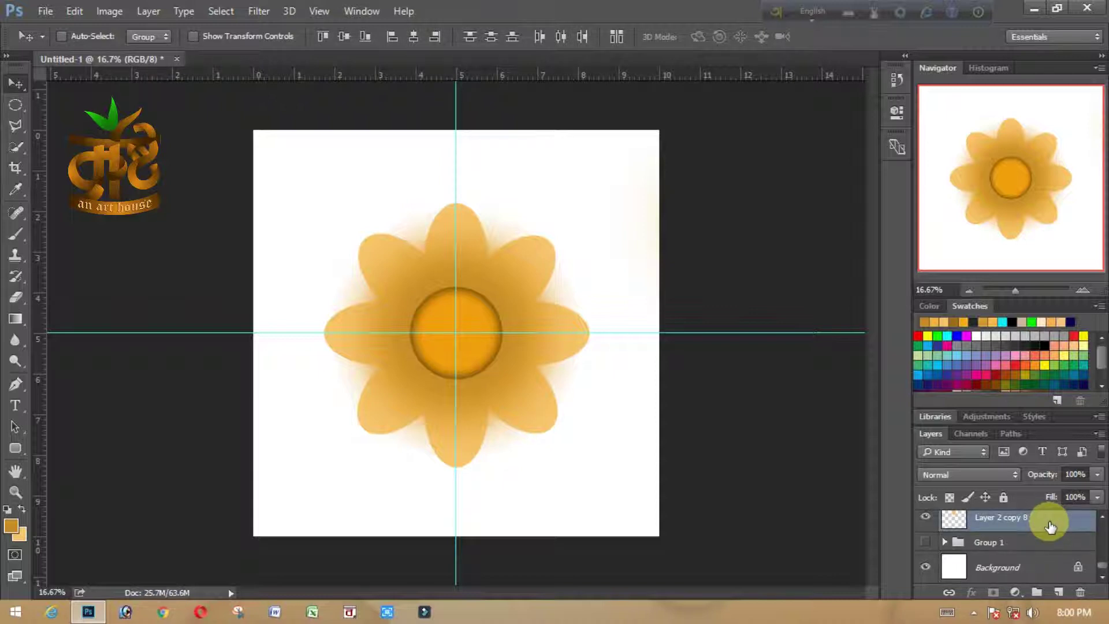
key(ctrl+j)
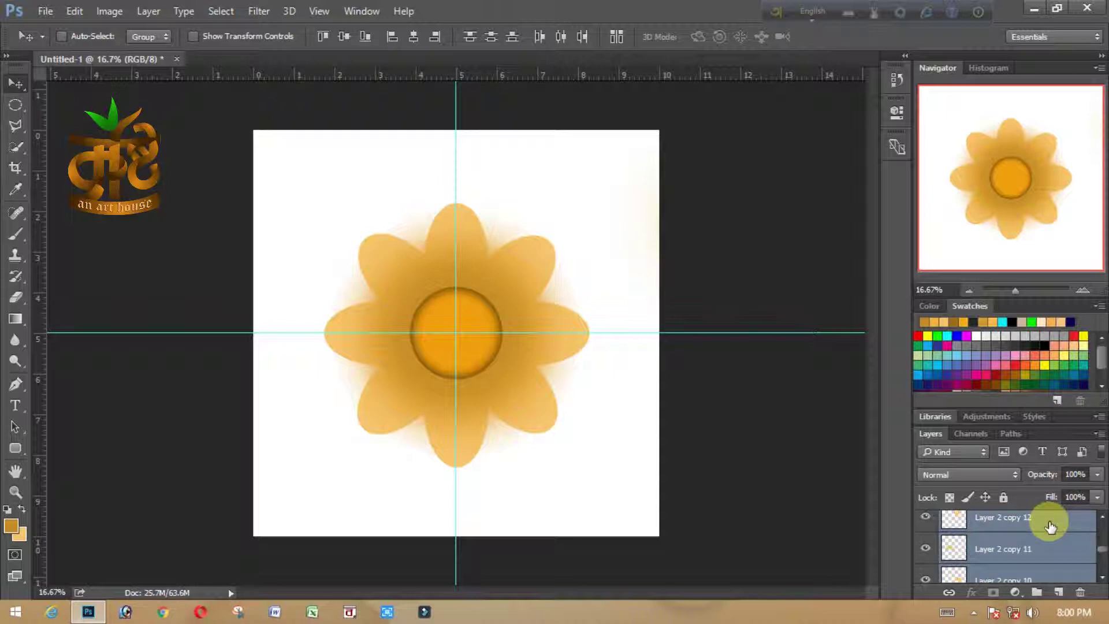
key(Delete)
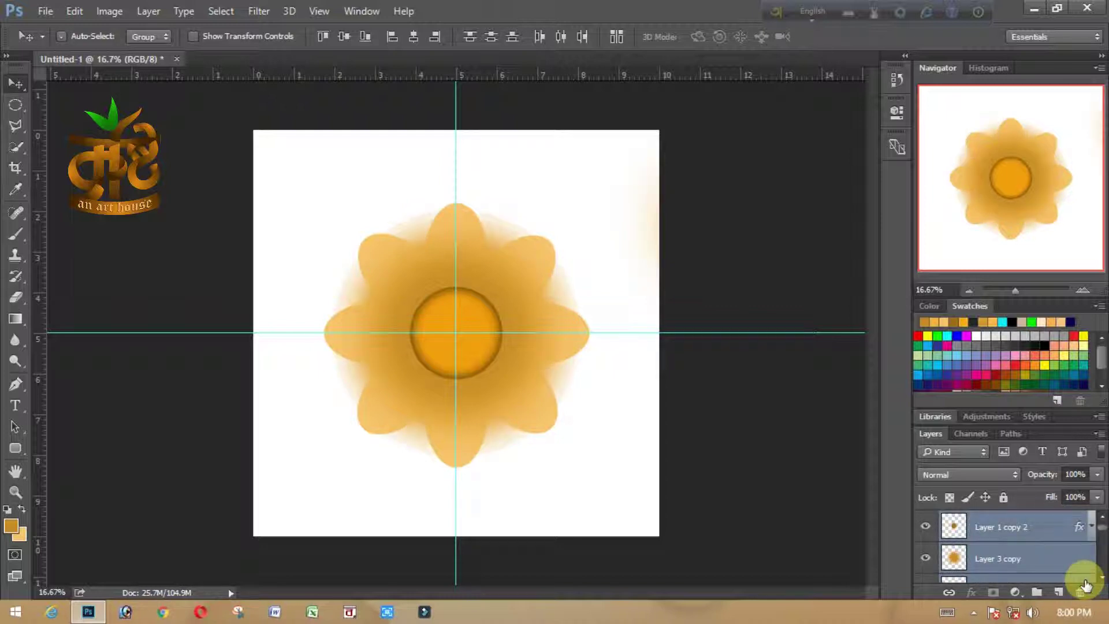
drag(1102, 532, 1102, 556)
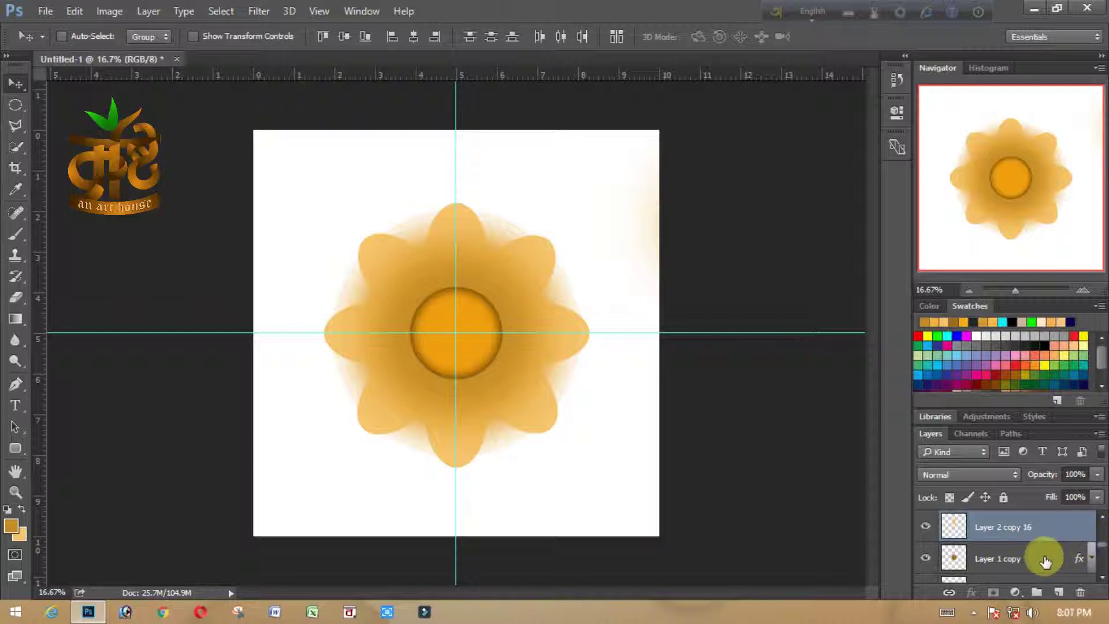
click(1045, 560)
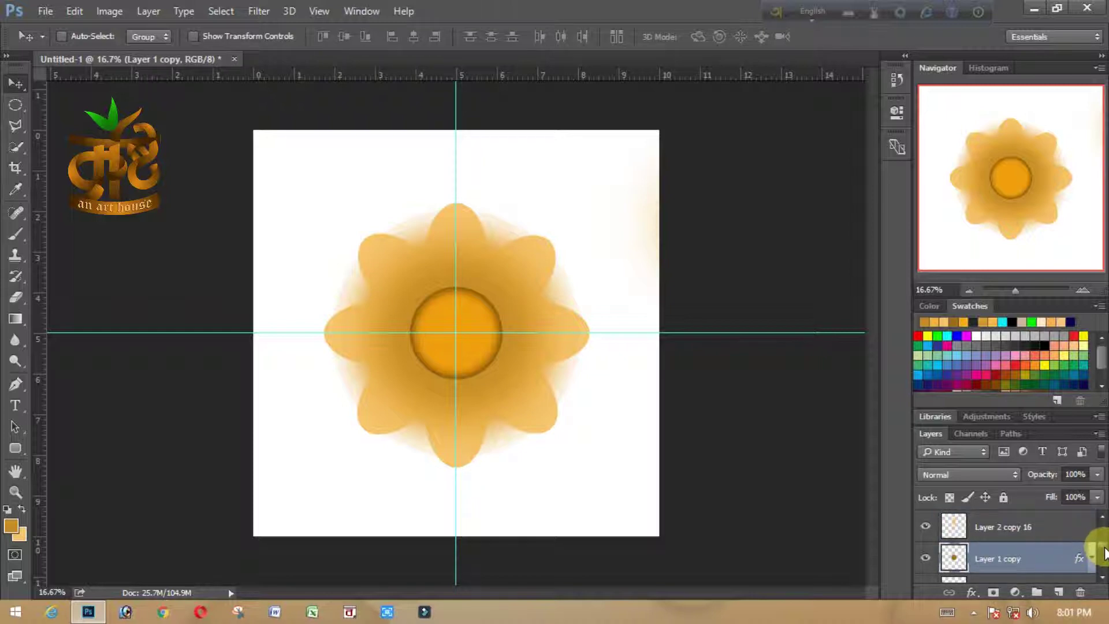
drag(1104, 555, 1104, 572)
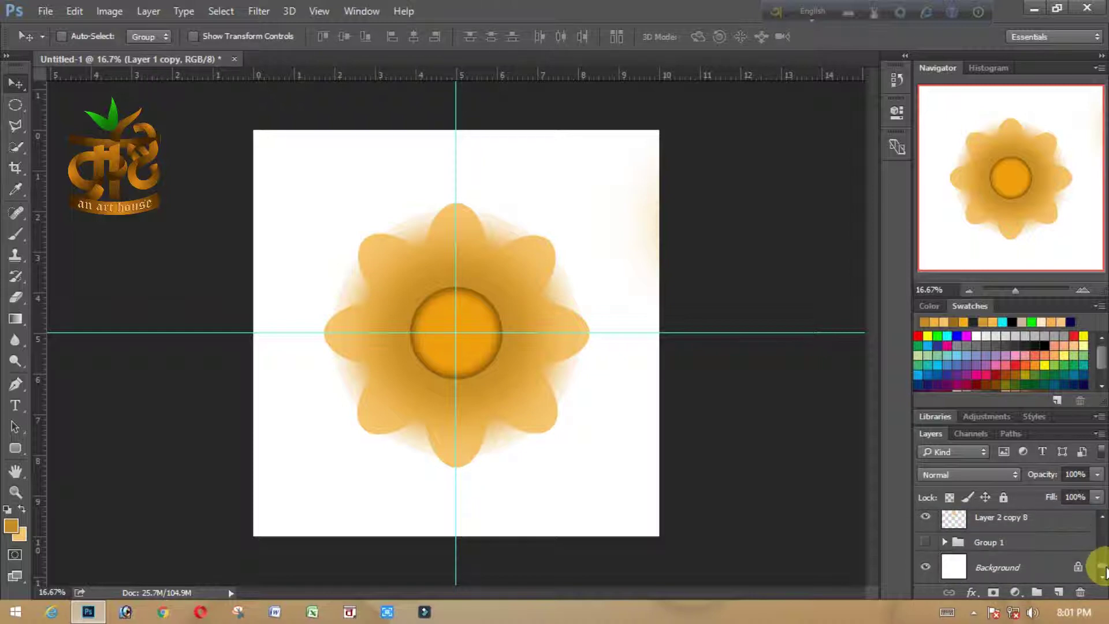
click(1054, 523)
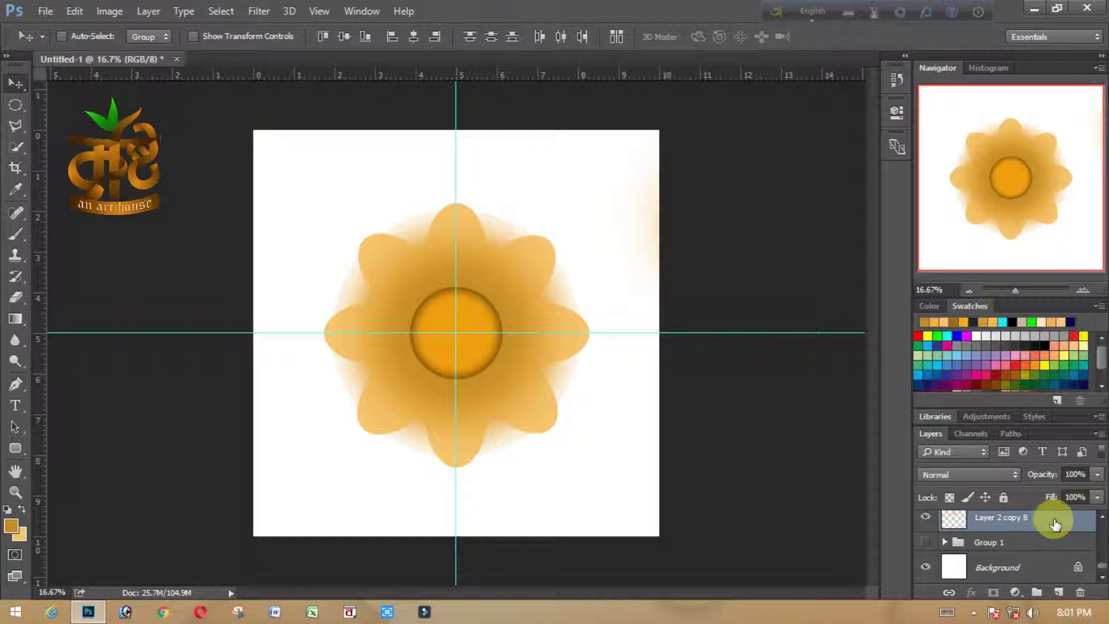
drag(1046, 524, 1037, 592)
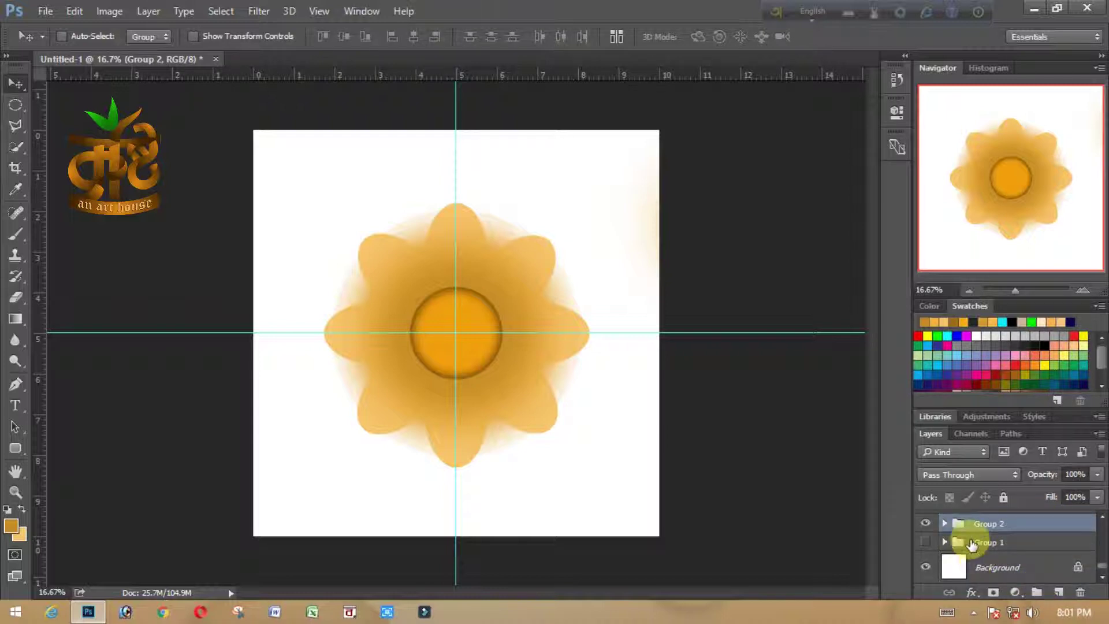
- Toggle and expand Group 2 to inspect the blurred petal glow
click(924, 525)
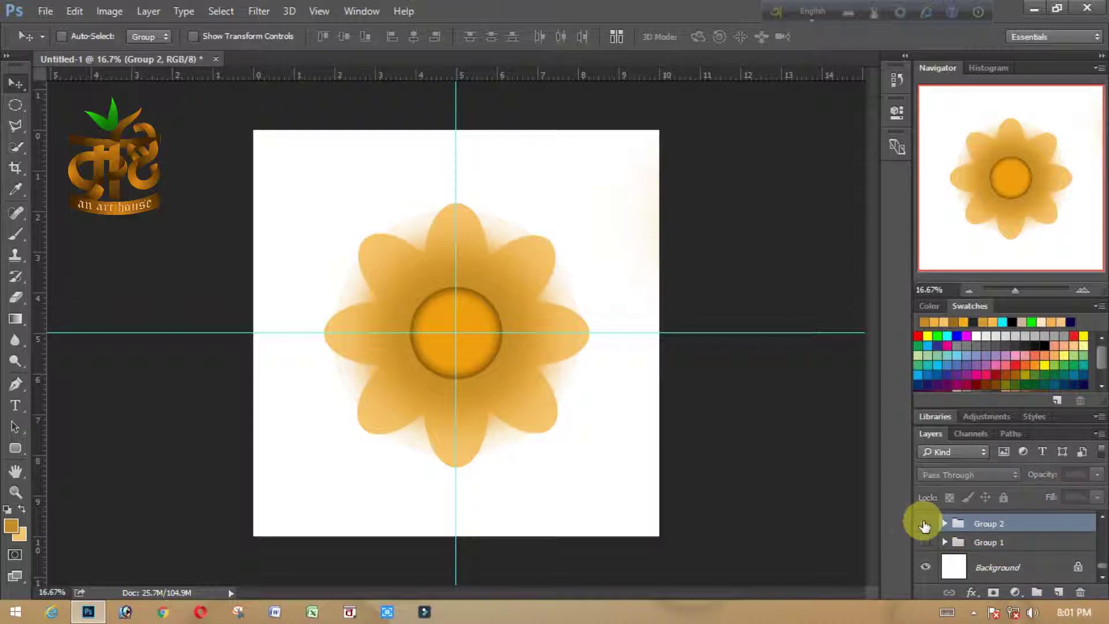
click(924, 524)
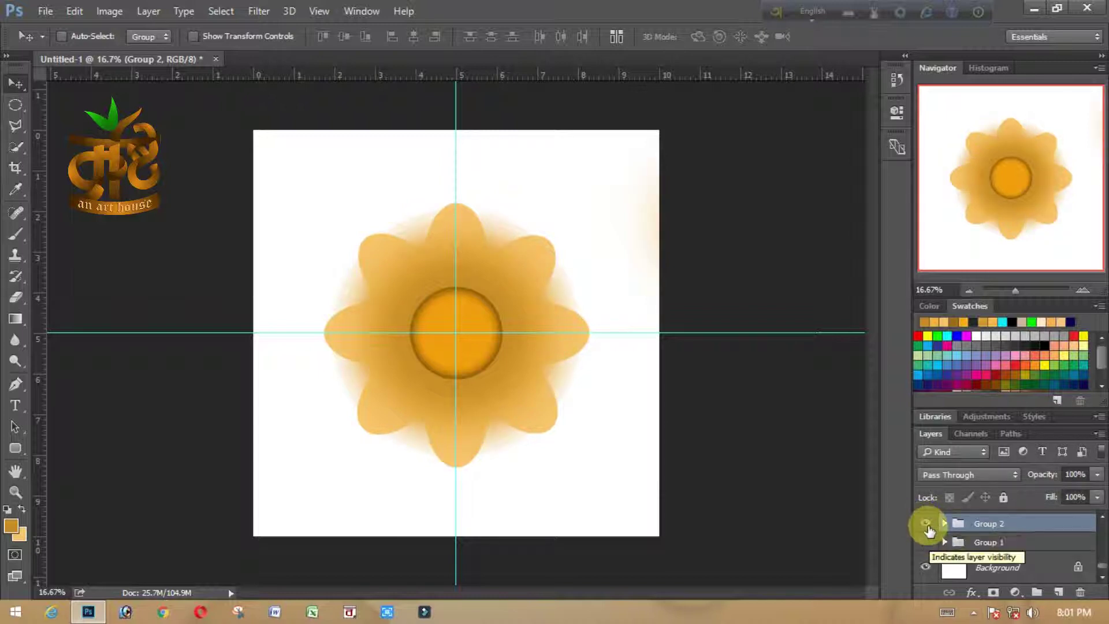
click(945, 524)
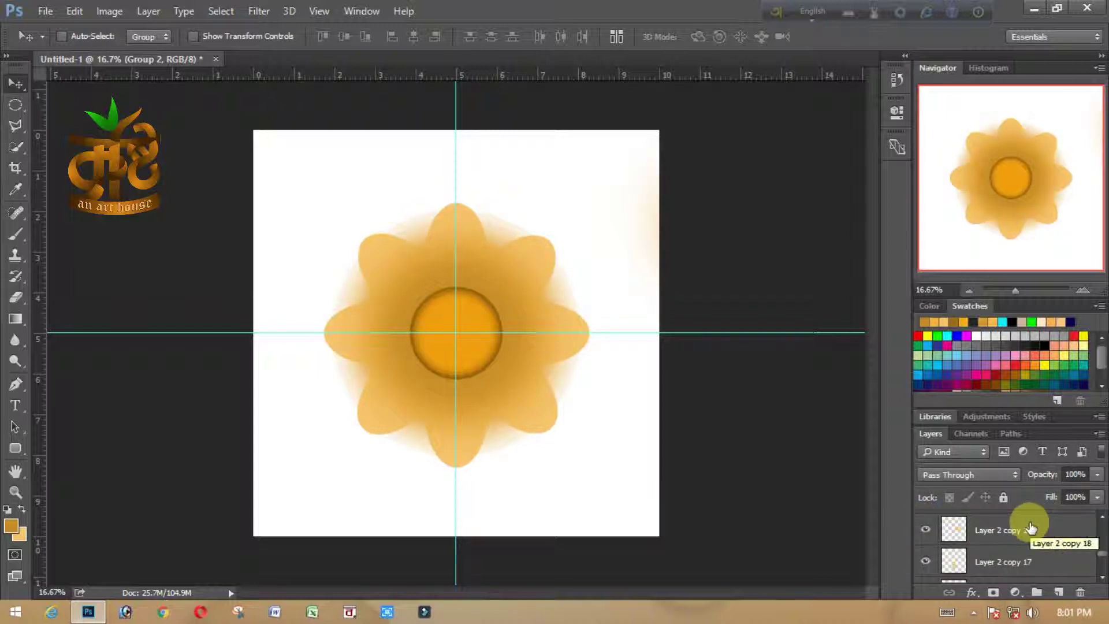
scroll(980, 548, up, 2)
click(945, 523)
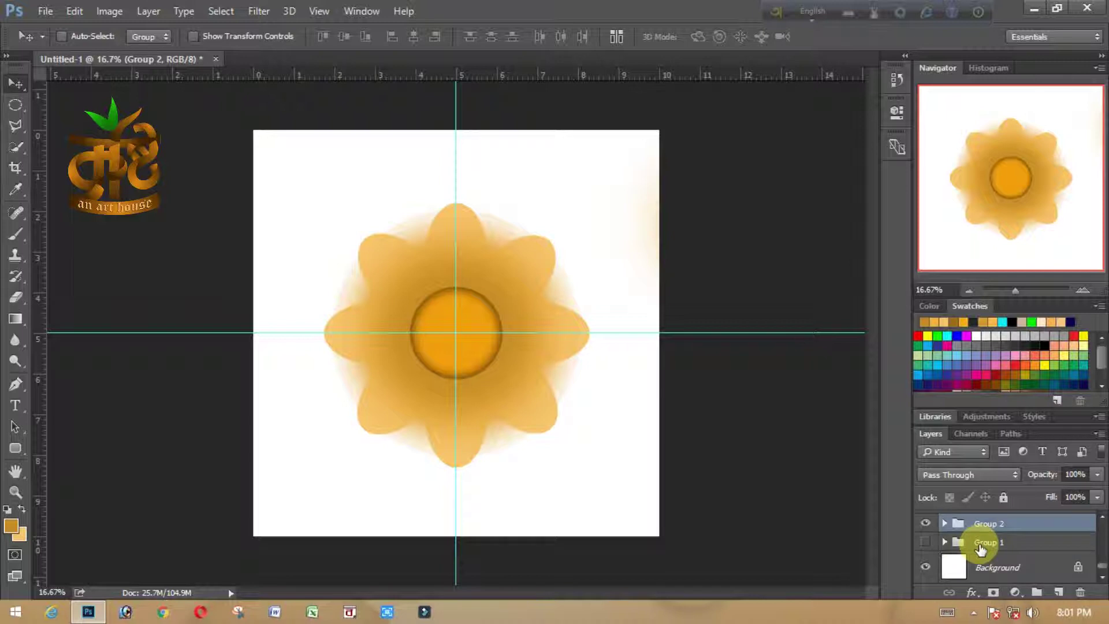
click(926, 523)
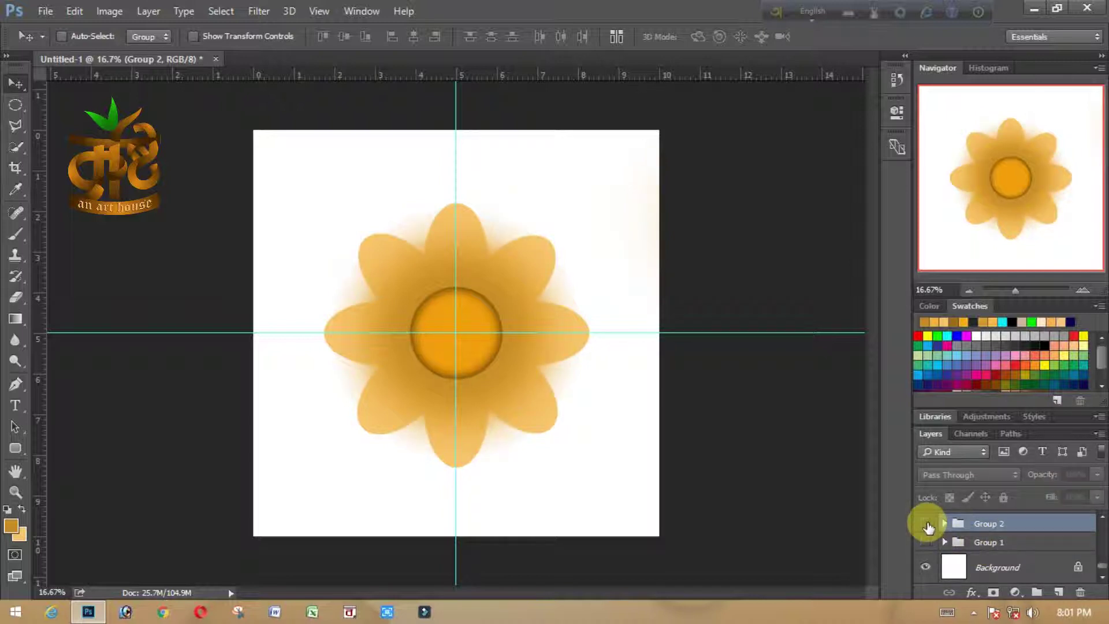
click(926, 524)
click(945, 523)
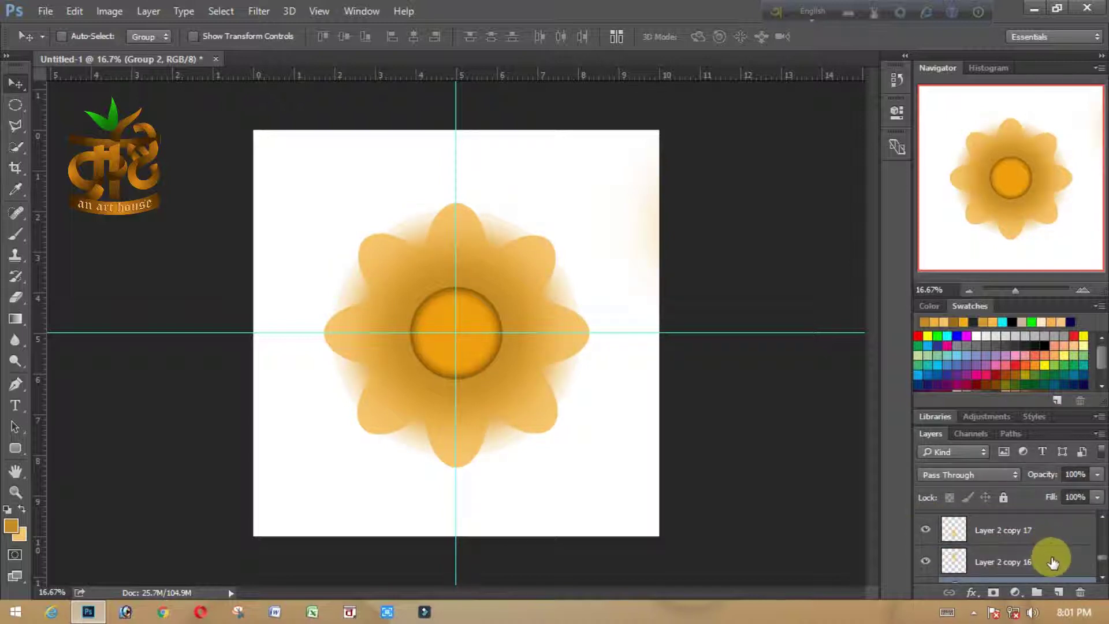
- Group Layer 2 copy 16 through Layer 3 copy into Group 3 and hide it
click(1052, 561)
scroll(1052, 554, down, 5)
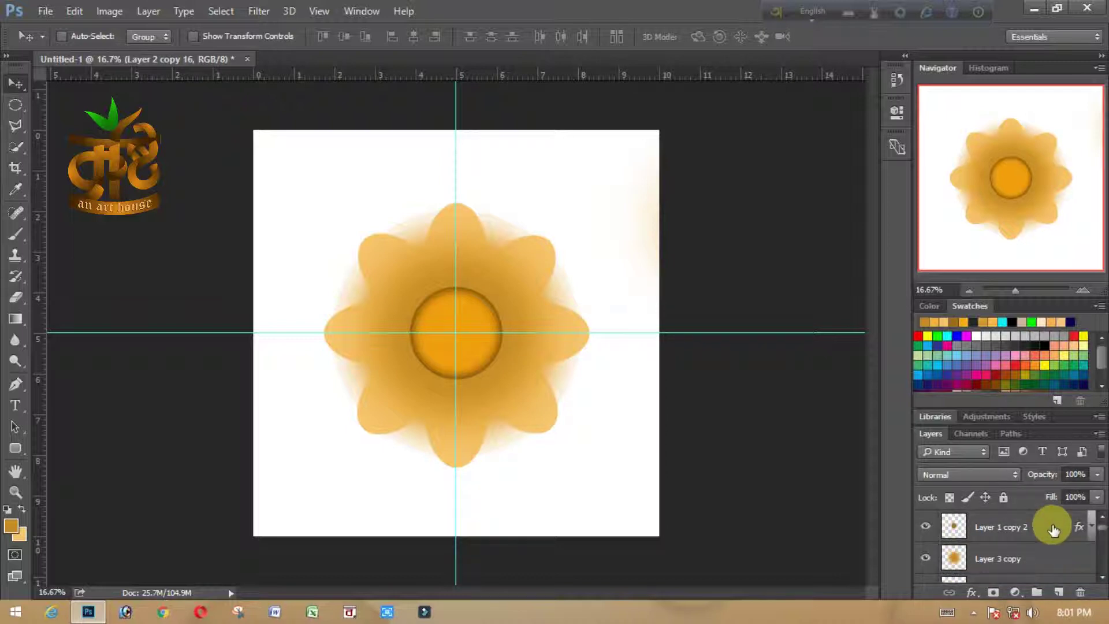
shift+click(1052, 530)
drag(1052, 554, 1036, 592)
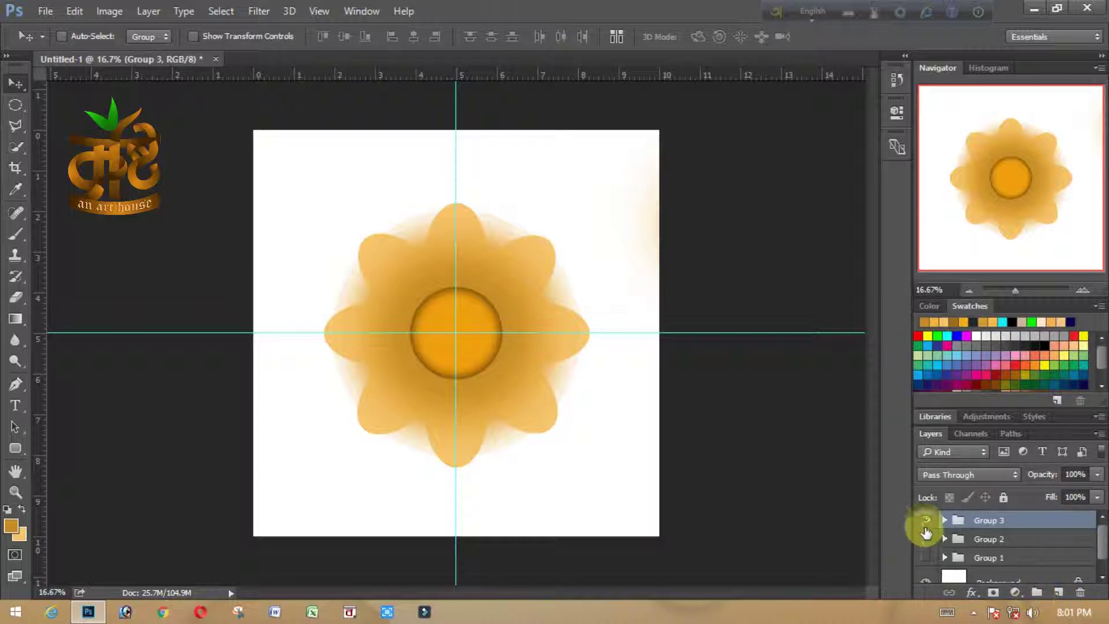
click(925, 520)
click(925, 538)
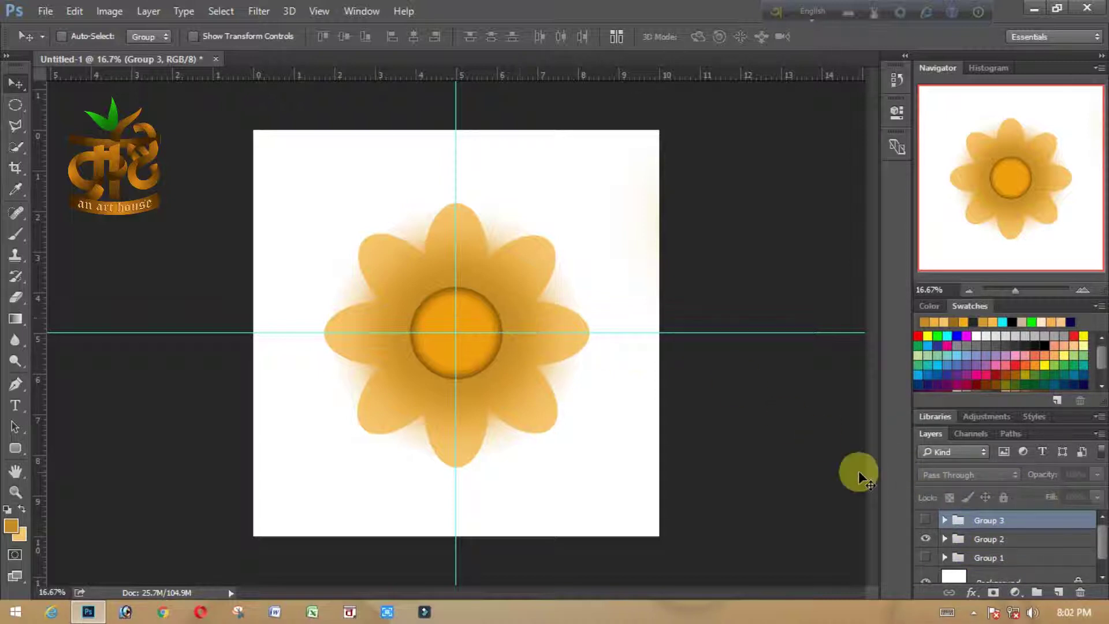
- Compare the flat and blurred flowers, leaving Group 1 and Group 2 both visible
click(924, 540)
click(925, 557)
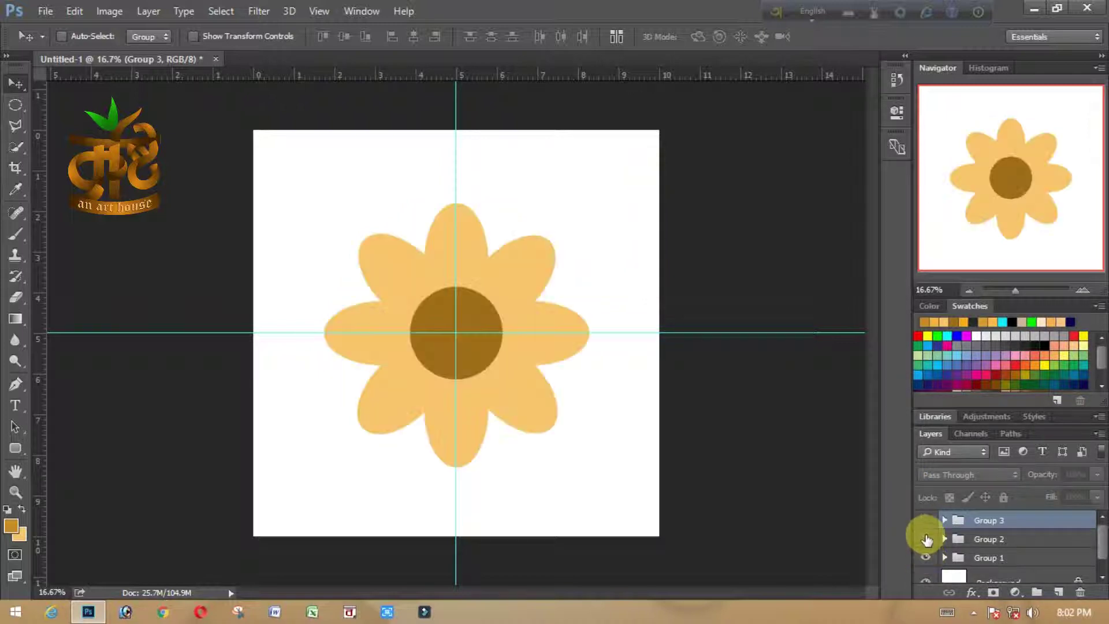
click(926, 540)
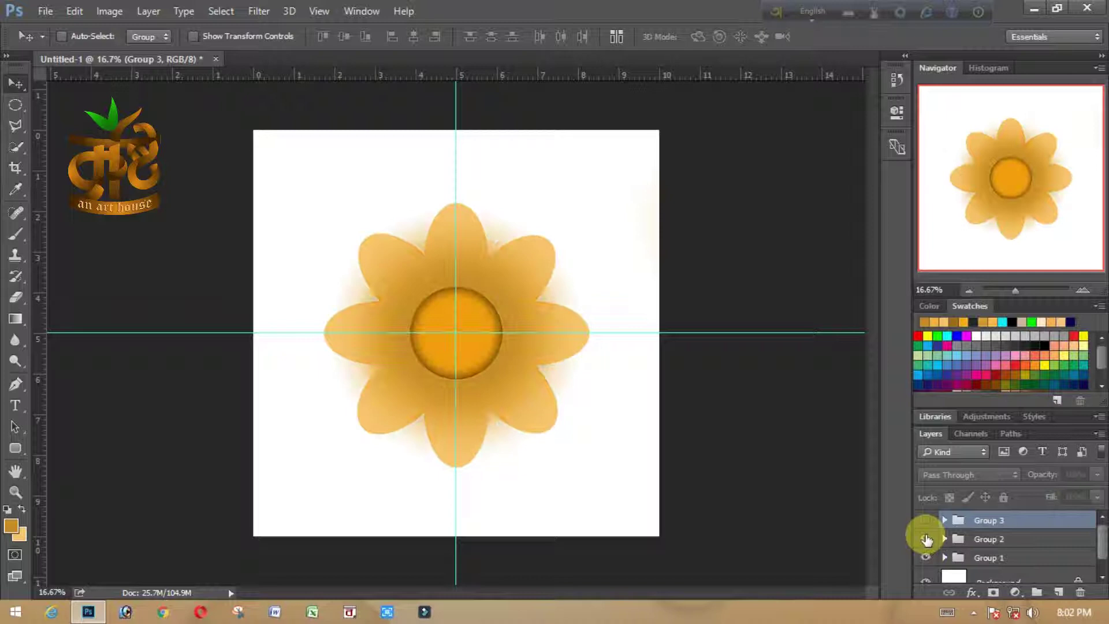
click(925, 557)
click(925, 540)
click(925, 556)
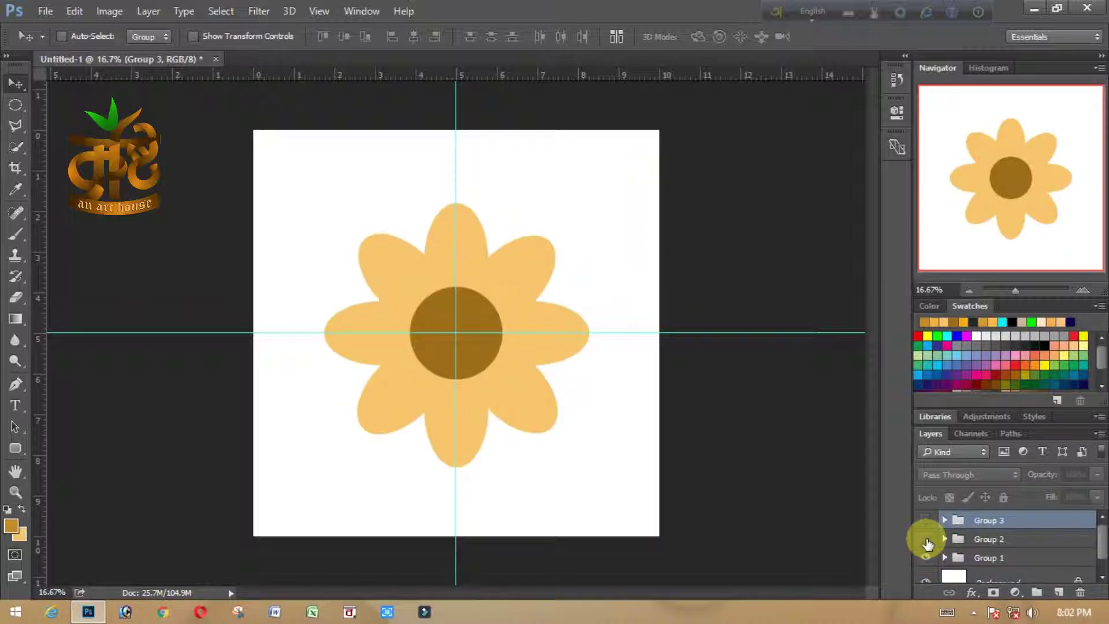
click(926, 540)
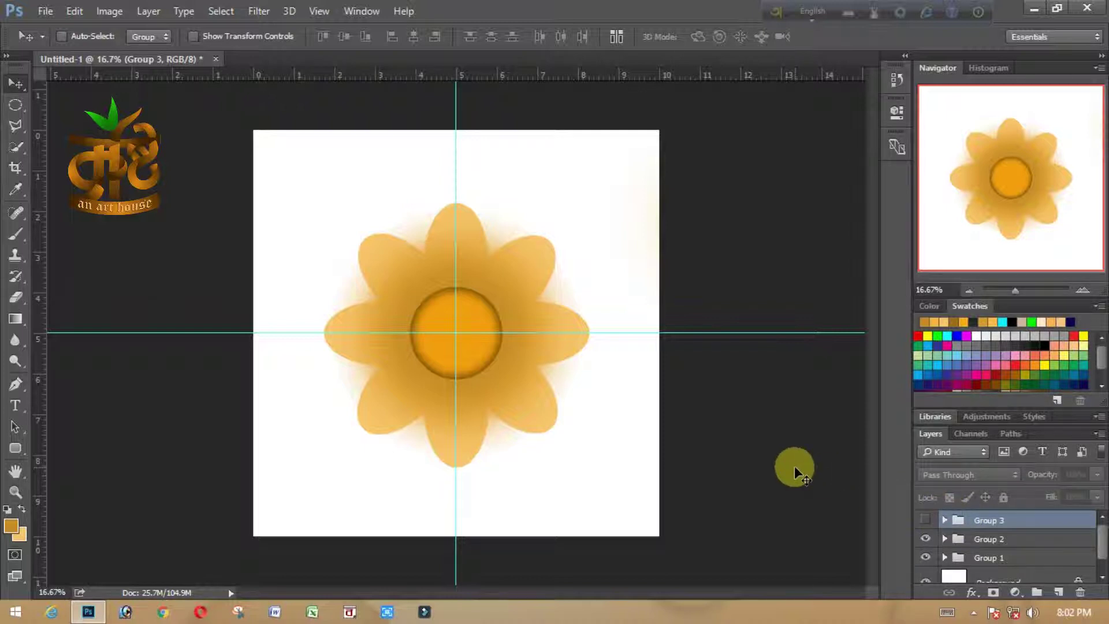
click(437, 253)
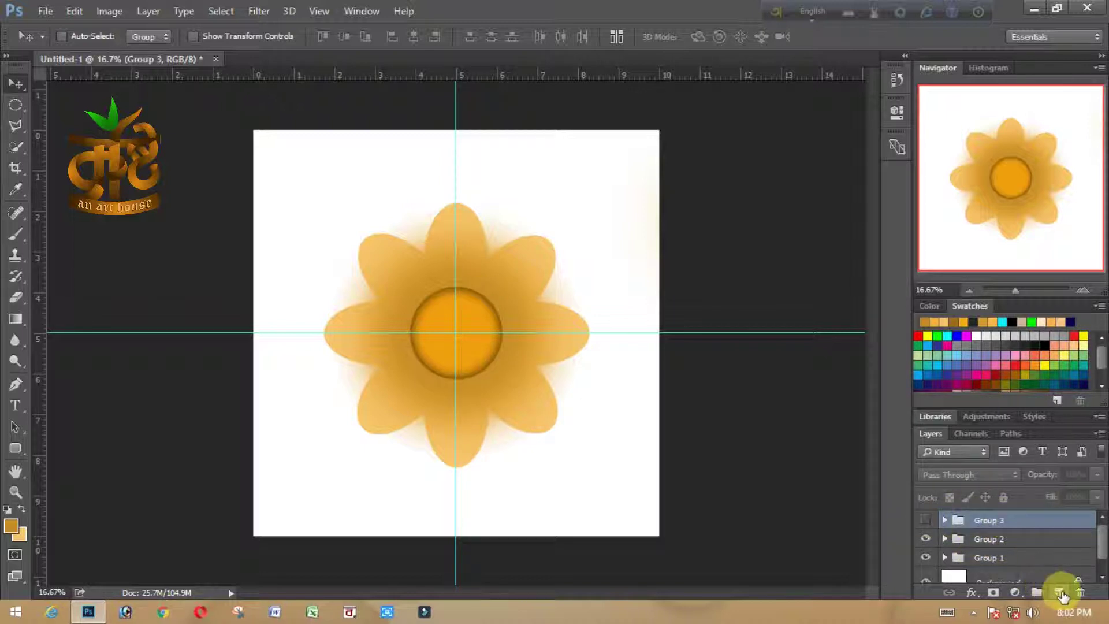
- Add an empty layer, hide the old flower groups, and select a circle at the guide intersection
click(1058, 591)
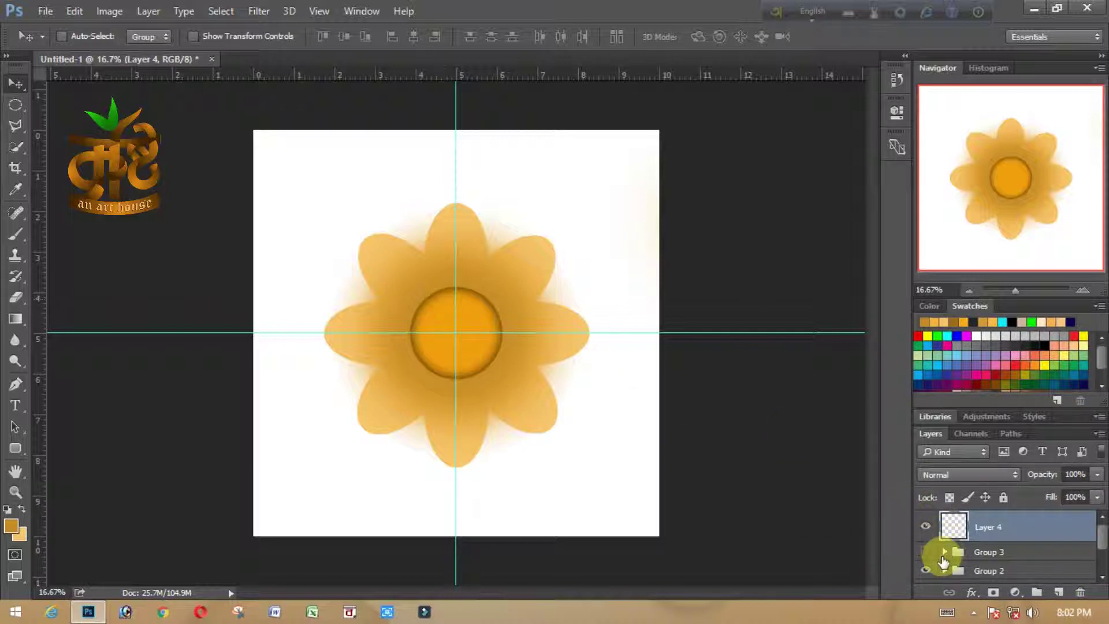
scroll(926, 540, down, 1)
click(926, 539)
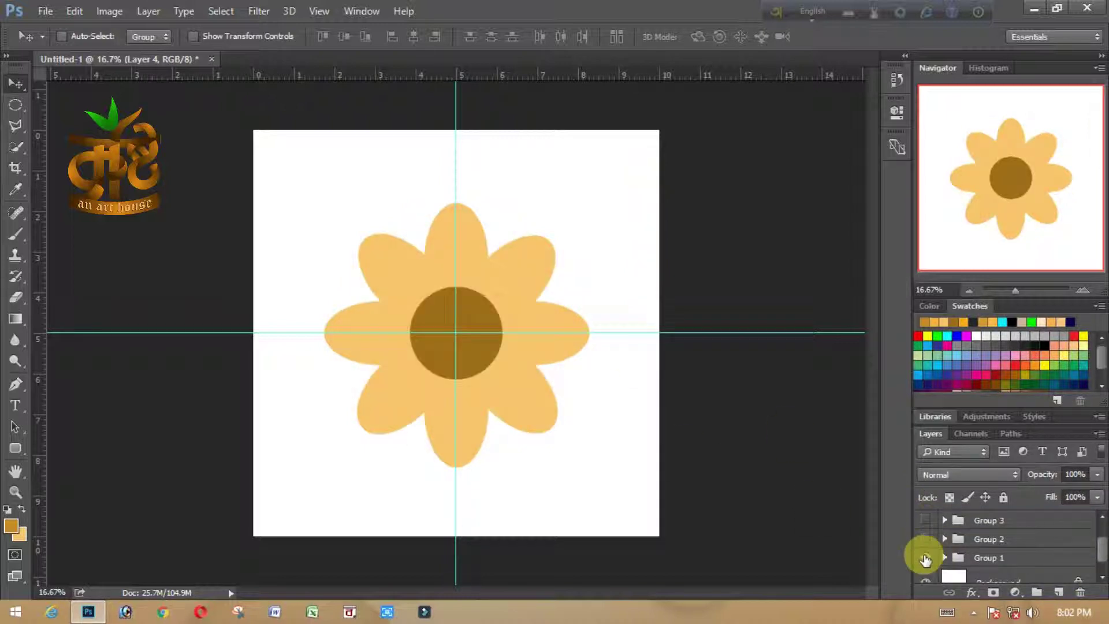
click(15, 105)
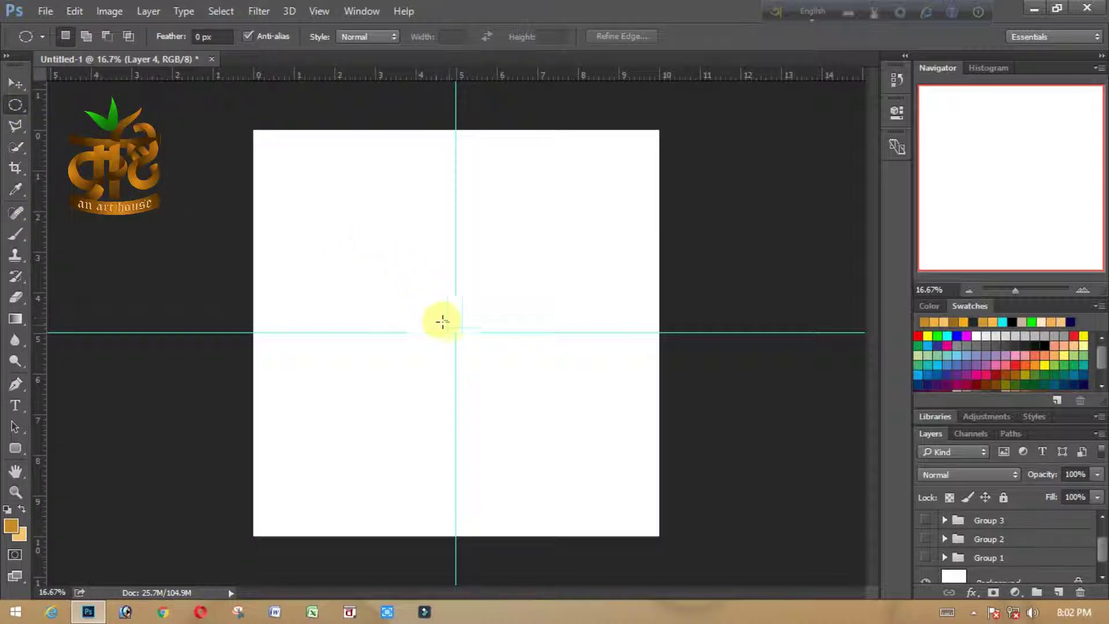
drag(426, 308, 506, 388)
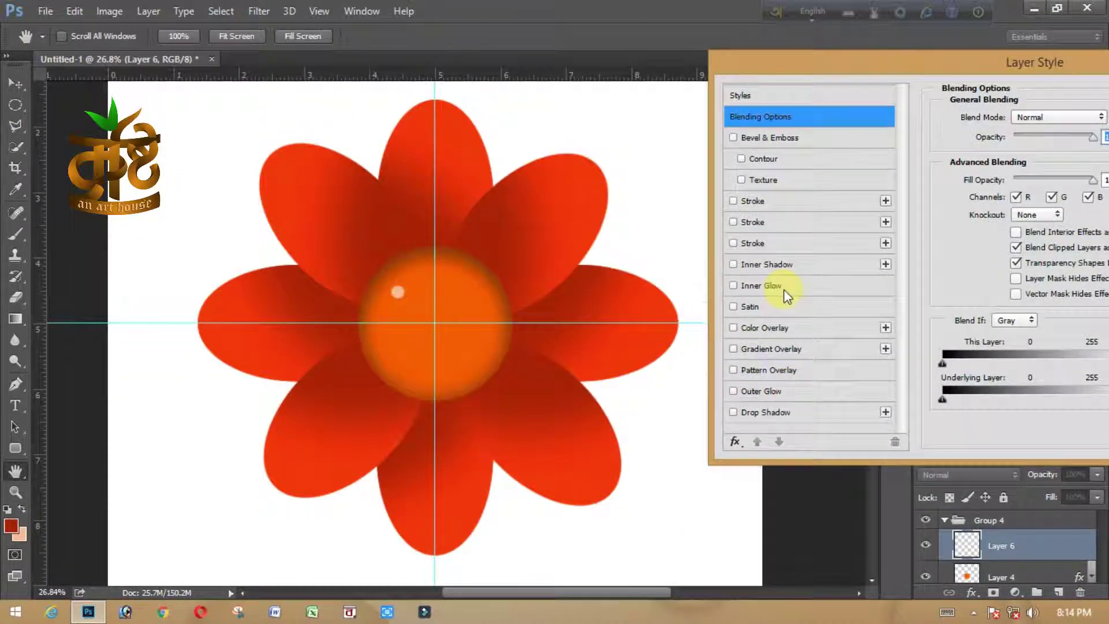
- Give the white dot Inner Shadow and Drop Shadow, copy it into the flower centre, and fit the canvas
click(766, 264)
click(765, 411)
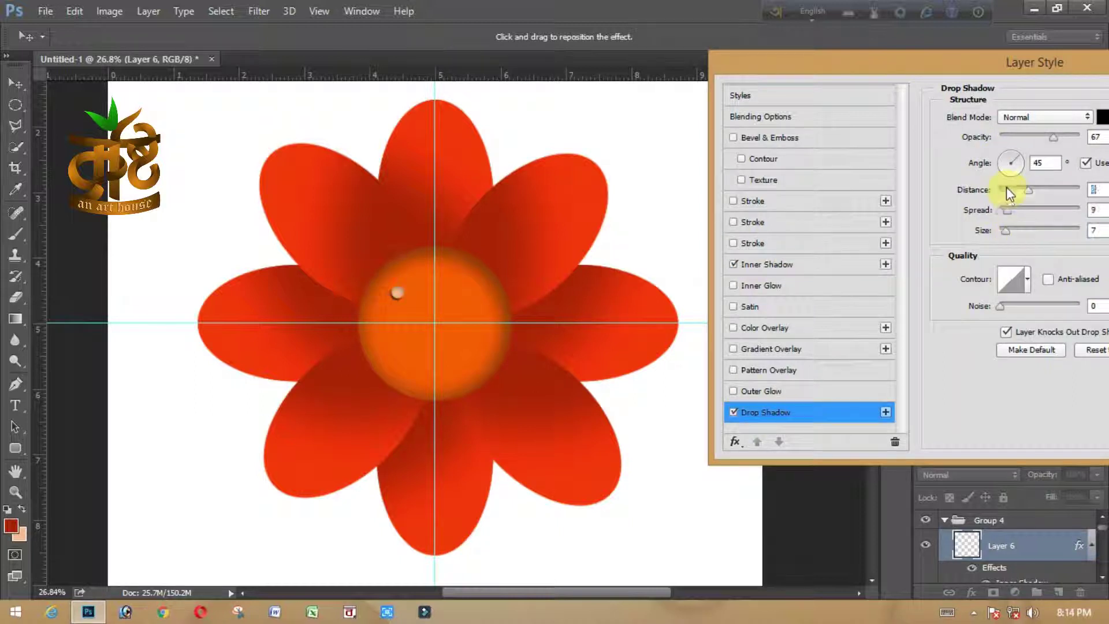
mouse_move(448, 316)
mouse_down()
mouse_move(453, 331)
mouse_move(392, 320)
mouse_move(465, 366)
mouse_move(481, 353)
mouse_up()
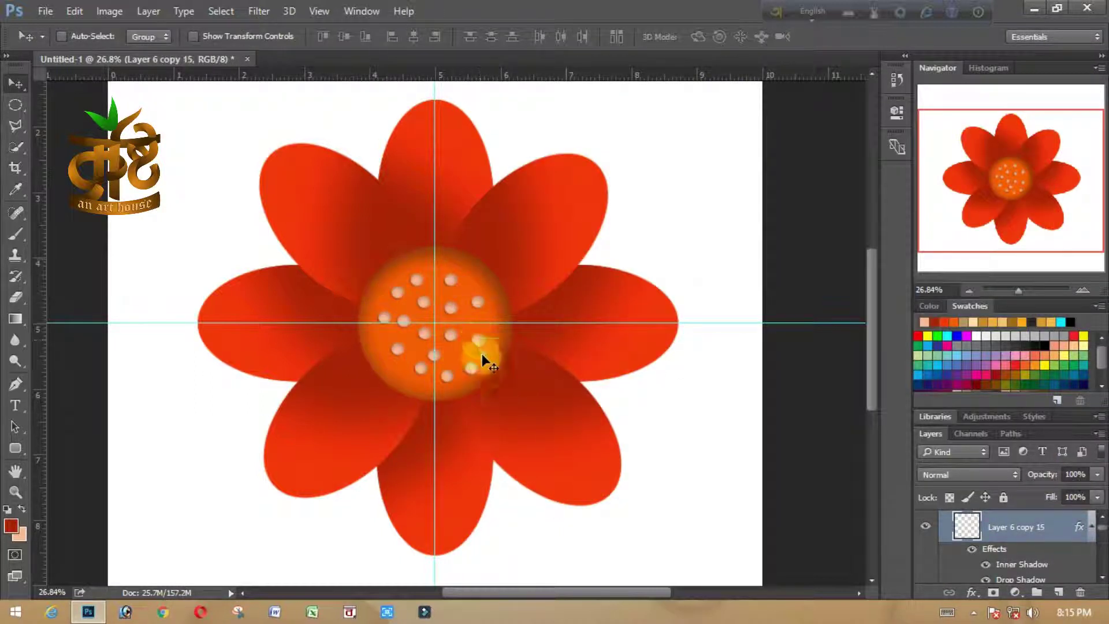
key(ctrl+0)
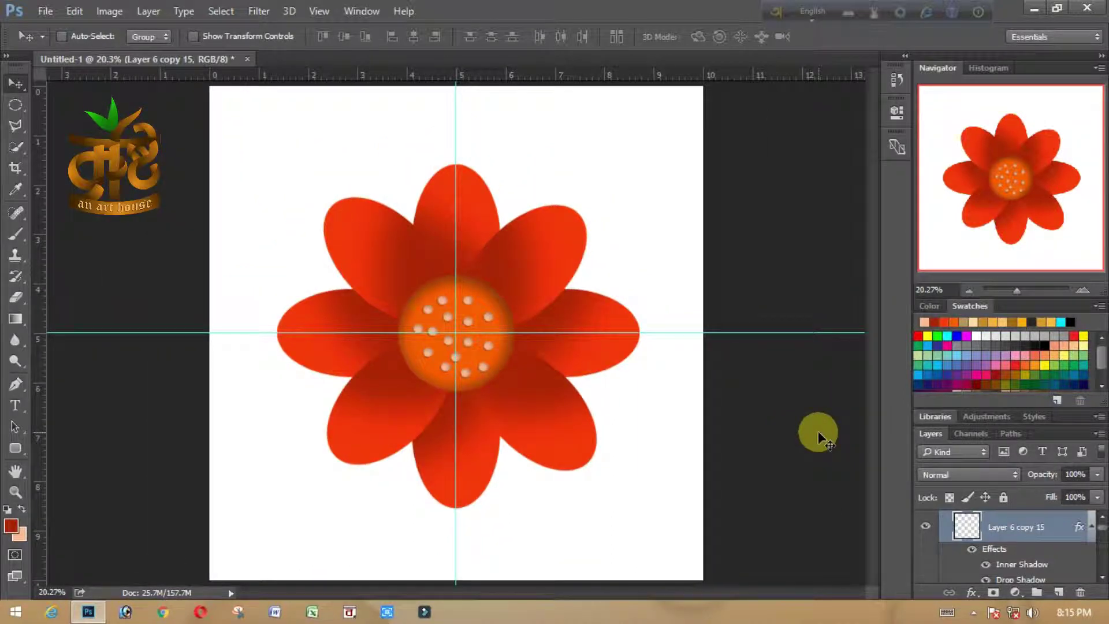
click(925, 526)
click(925, 526)
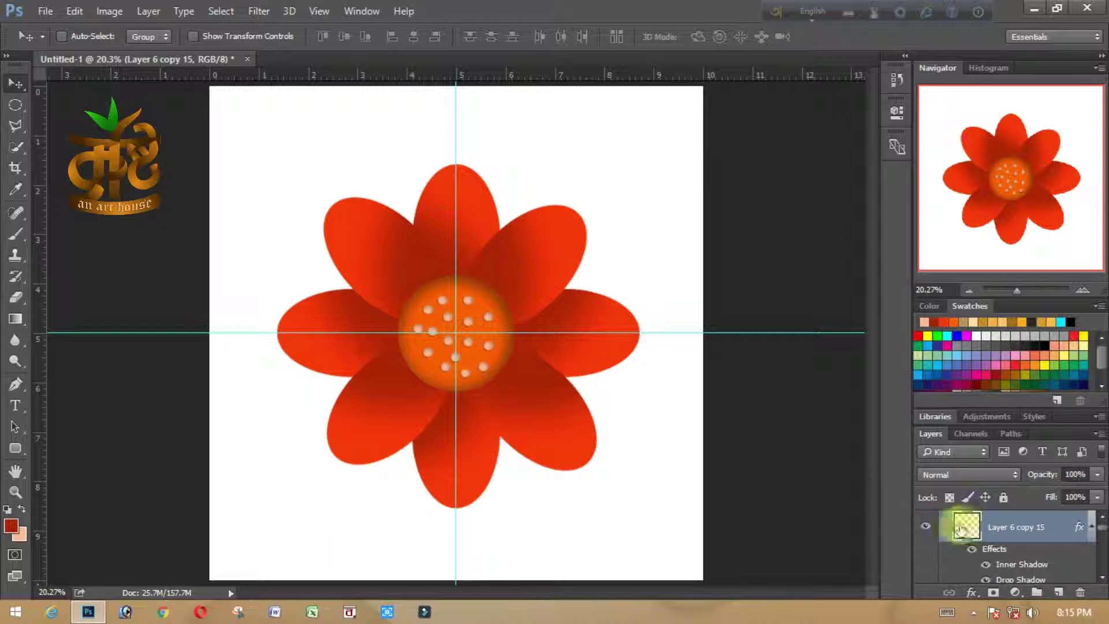
scroll(1089, 533, down, 10)
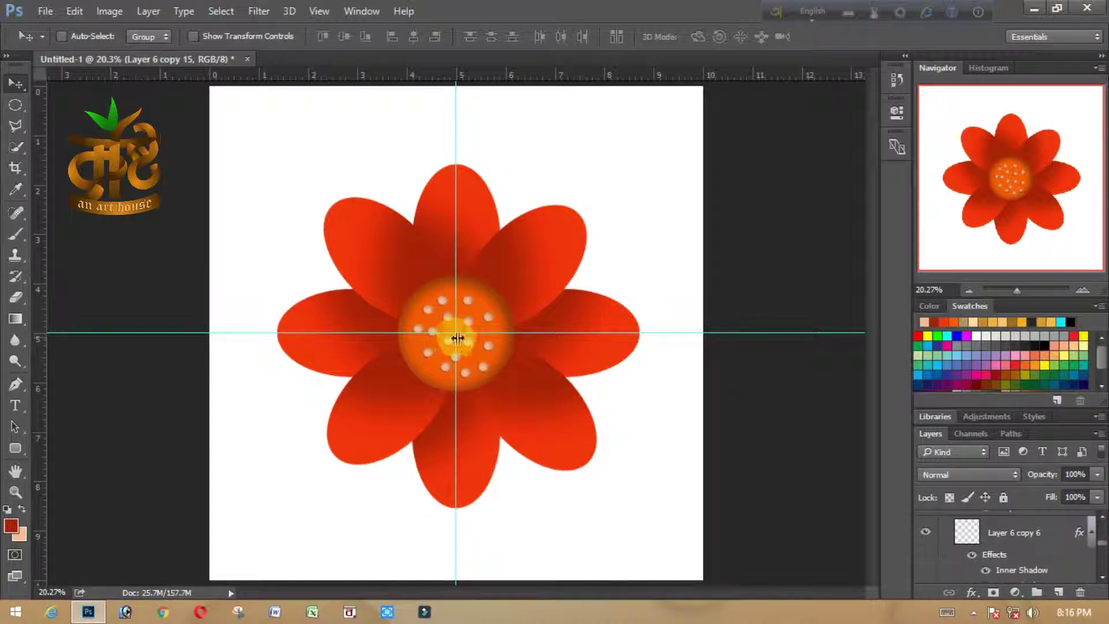
scroll(1014, 540, down, 3)
scroll(991, 540, down, 2)
scroll(990, 526, down, 2)
scroll(976, 545, down, 2)
scroll(947, 537, down, 3)
scroll(942, 532, down, 3)
scroll(943, 531, down, 3)
scroll(1017, 543, down, 2)
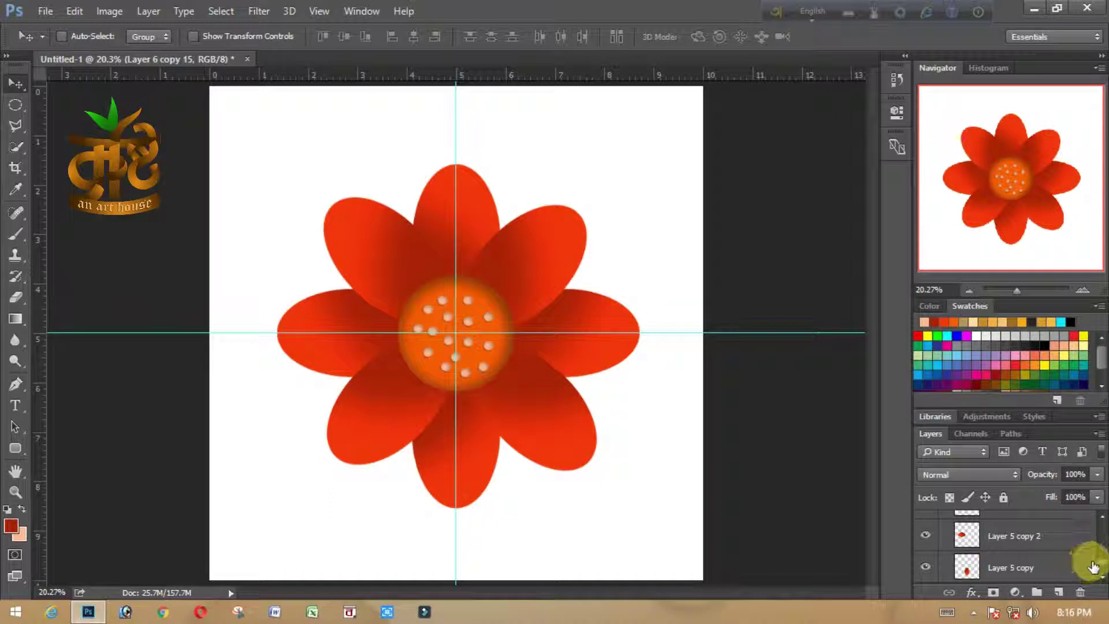
scroll(1100, 563, down, 3)
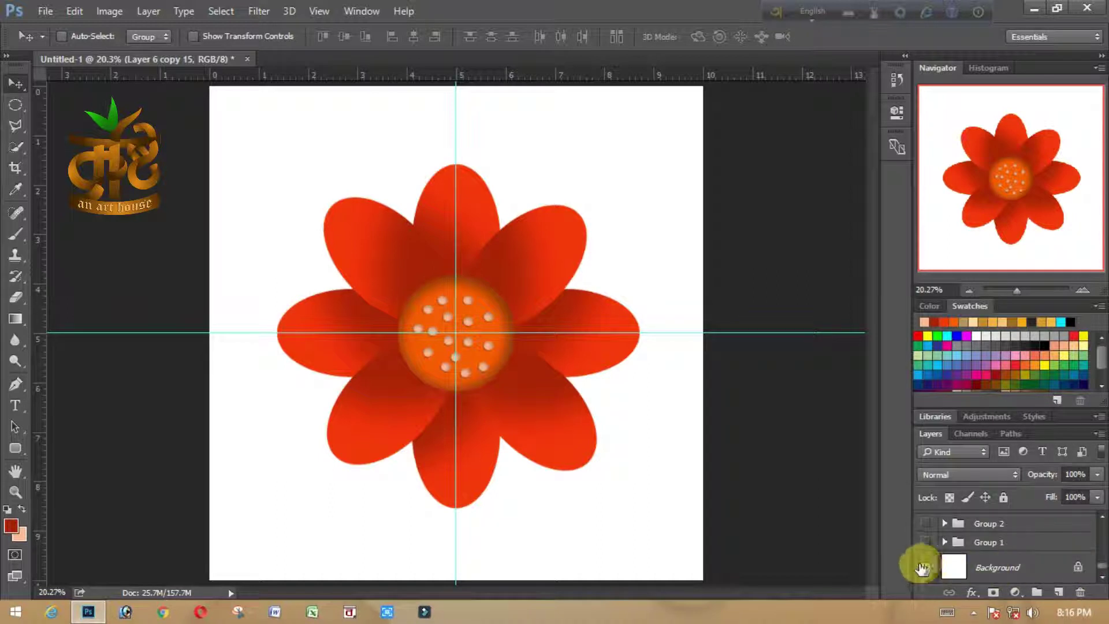